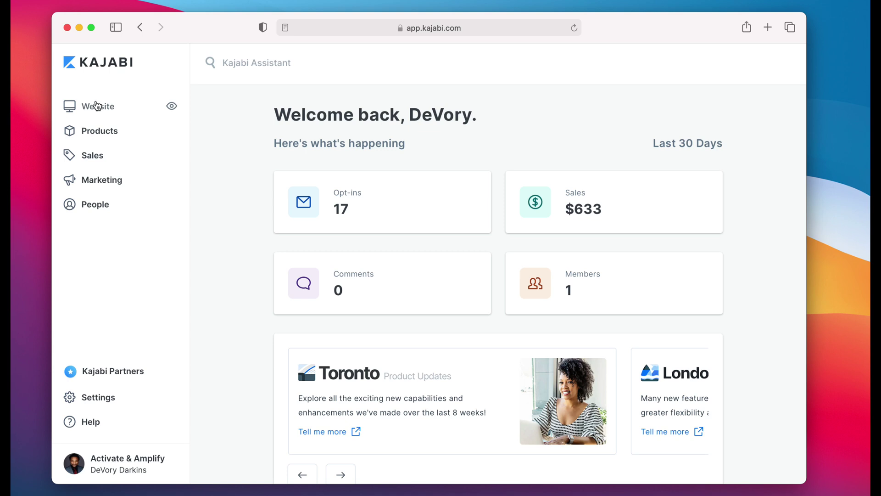
Step: Go to Website › Pages and switch to the Landing tab showing 62 landing pages
click(97, 106)
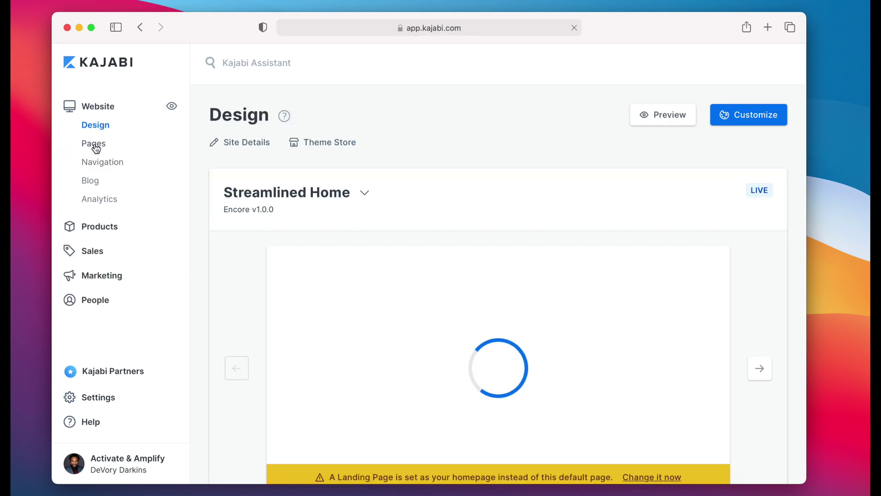
click(94, 145)
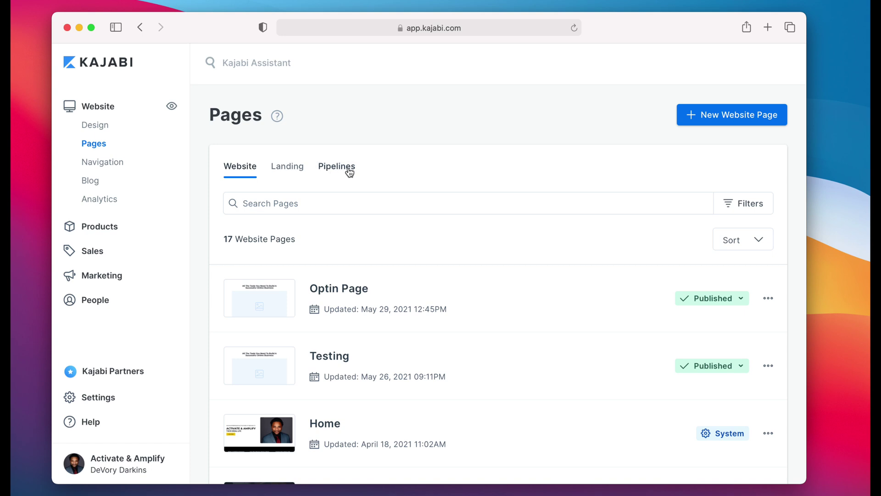
click(296, 172)
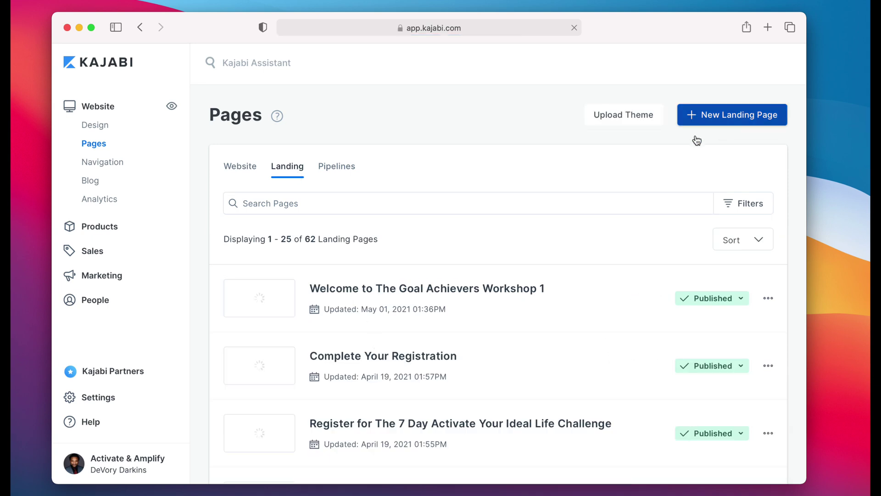
Step: Start a new landing page and scroll the gallery to the Opt In & Lead capture templates
click(729, 119)
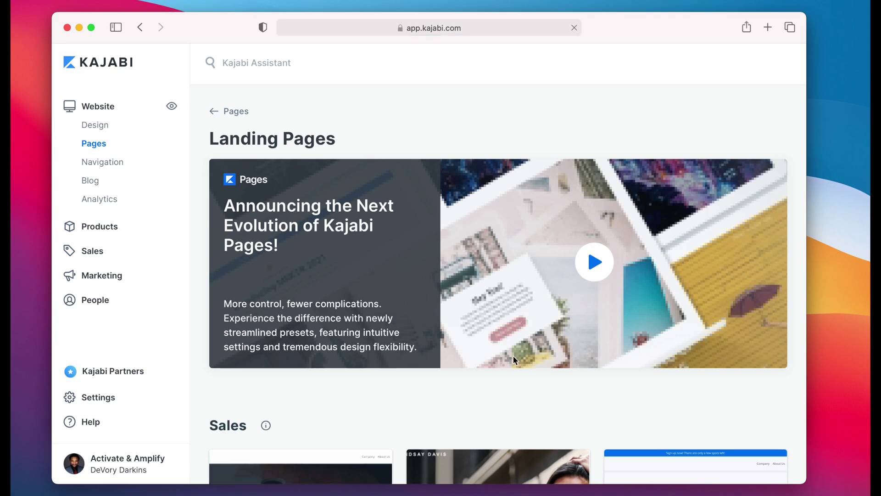
scroll(514, 358, down, 5)
scroll(513, 359, down, 3)
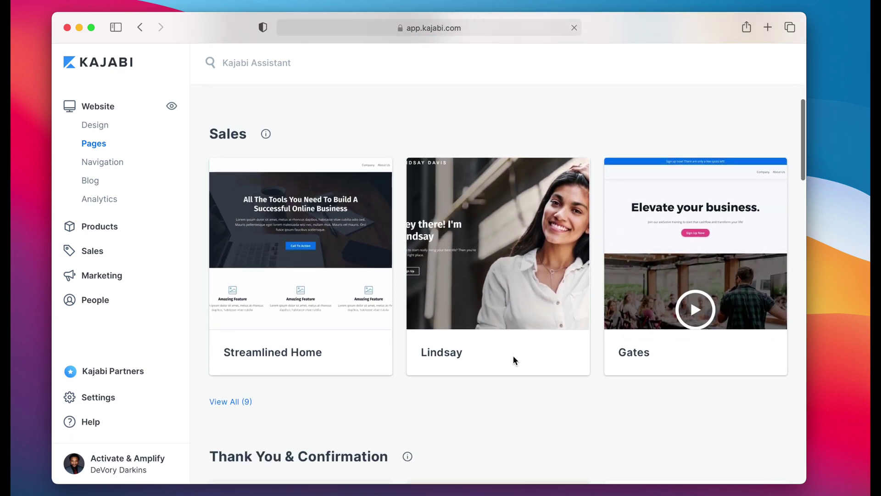
scroll(513, 356, down, 1)
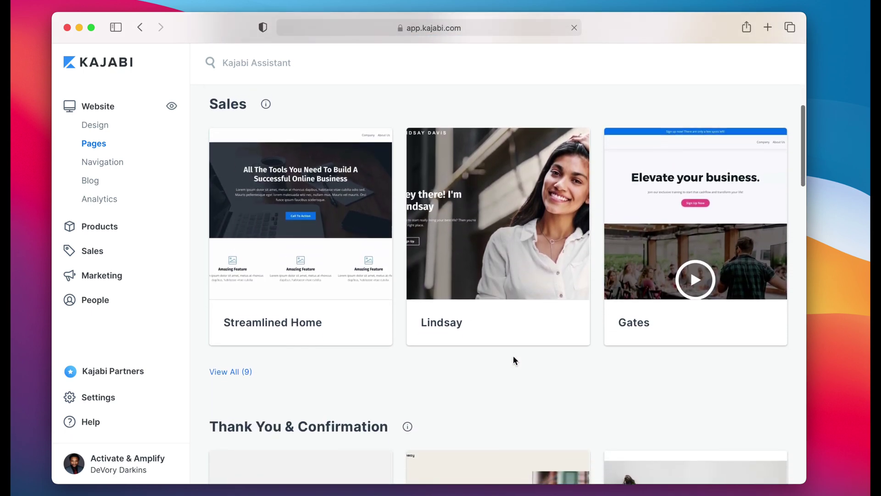
scroll(513, 356, up, 1)
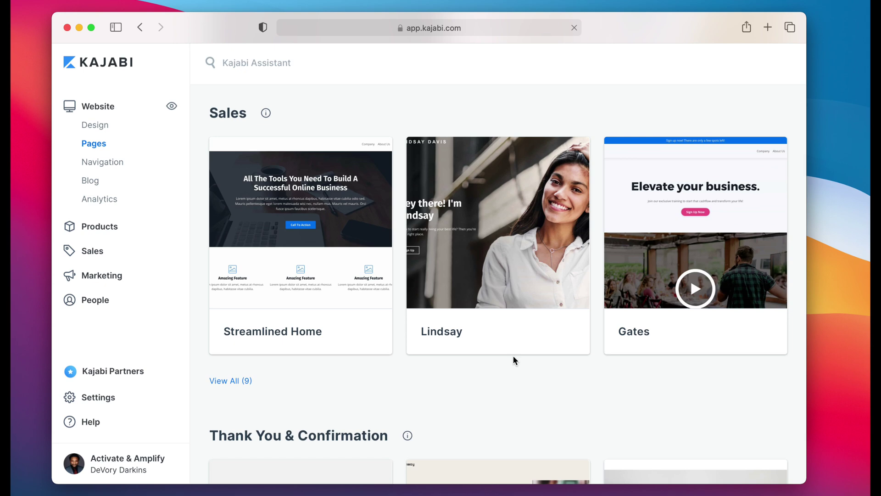
scroll(513, 357, down, 1)
scroll(514, 356, up, 1)
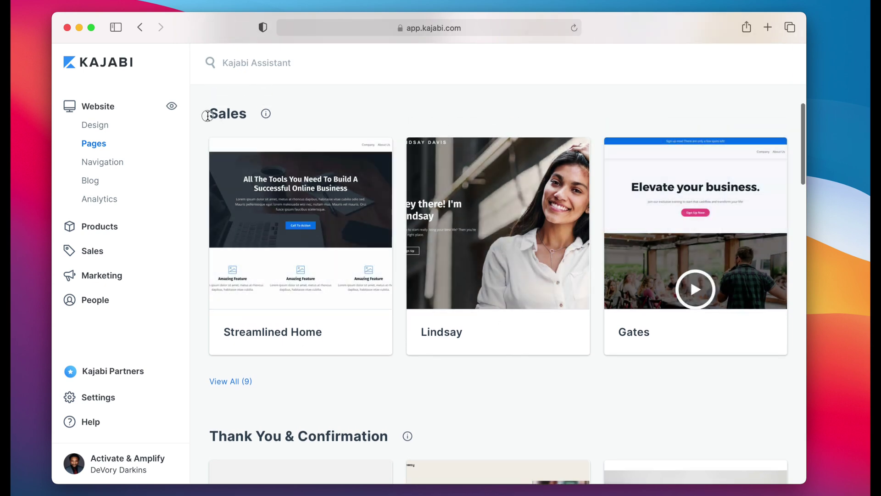
double_click(228, 114)
scroll(304, 372, down, 5)
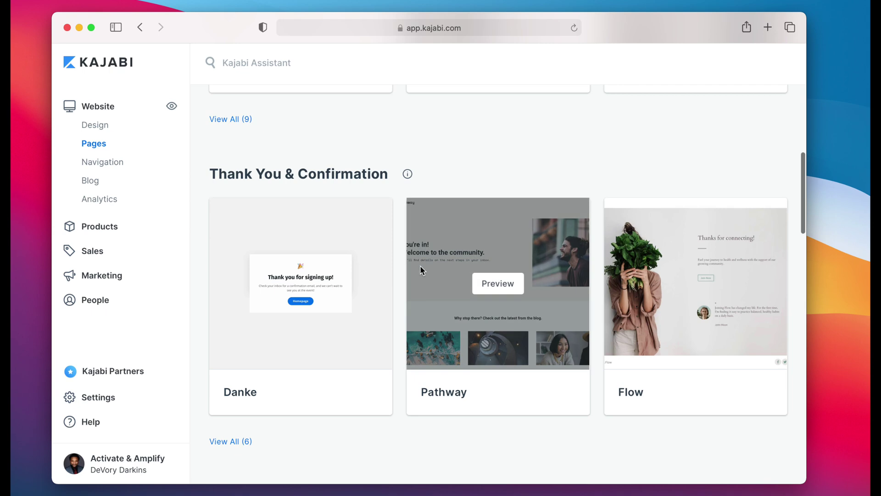
scroll(420, 265, down, 10)
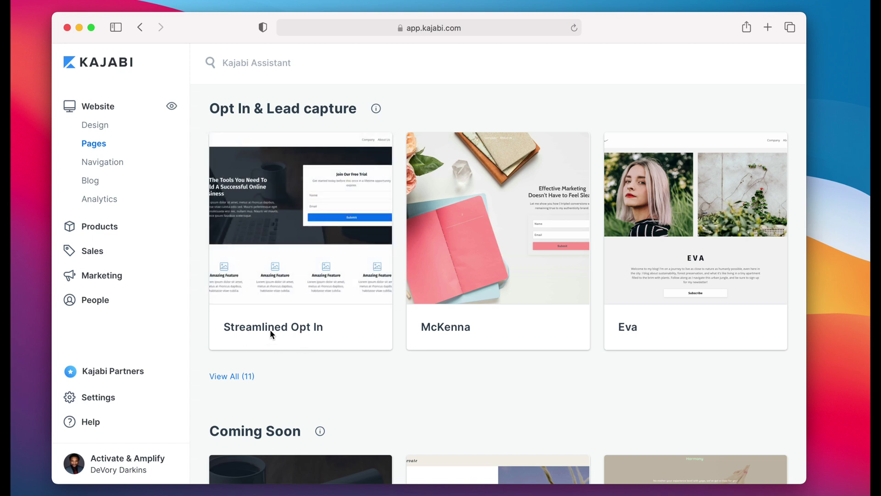
mouse_move(307, 262)
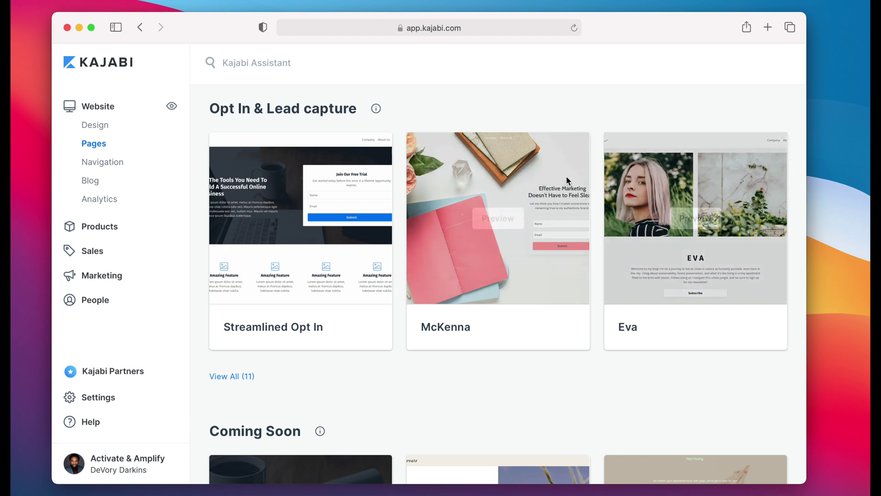
Step: Preview the Streamlined Opt In template and start a page from it
mouse_move(279, 239)
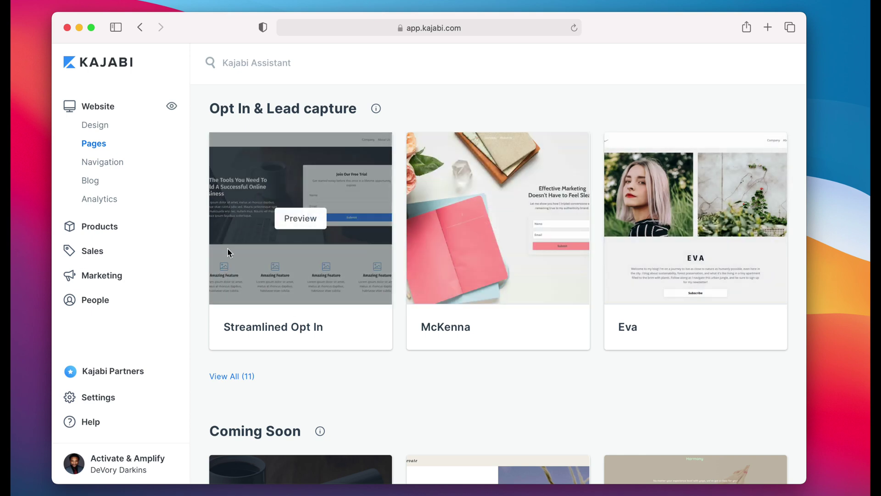
click(304, 218)
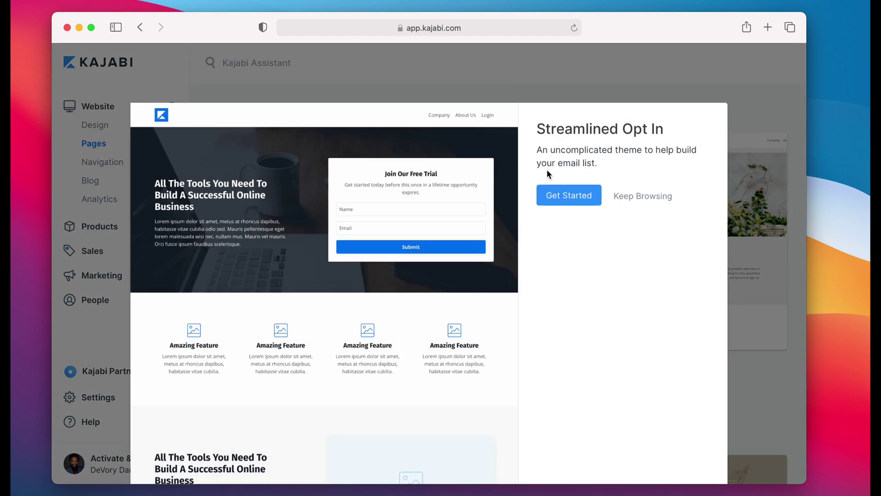
click(568, 191)
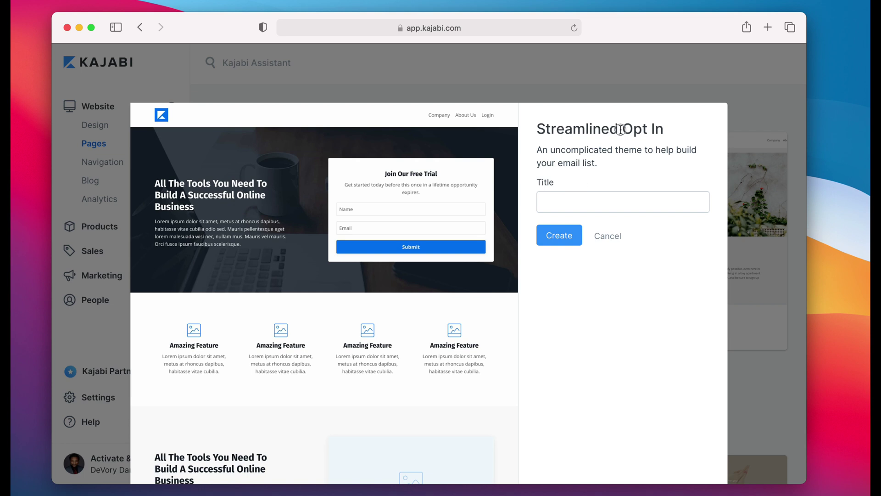
Step: Title the new page 'Opt In Page'
drag(620, 129, 669, 128)
key(super+c)
click(590, 205)
key(super+v)
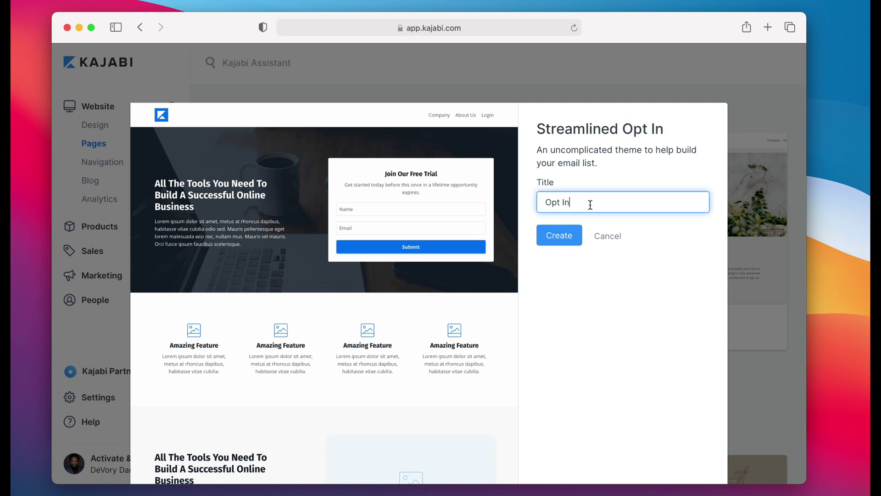
click(546, 203)
key(BackSpace)
click(594, 202)
text(Page)
Step: Create the Opt In Page from Streamlined Opt In and let the page editor load
click(559, 234)
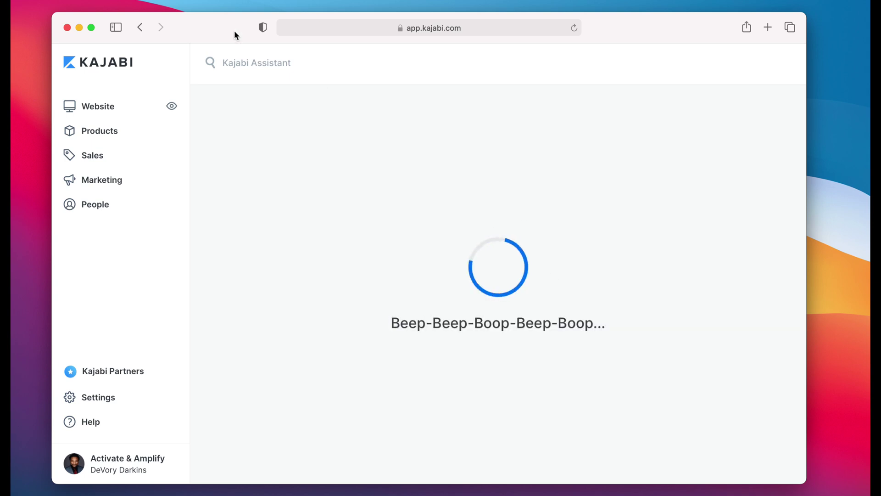
drag(232, 28, 221, 28)
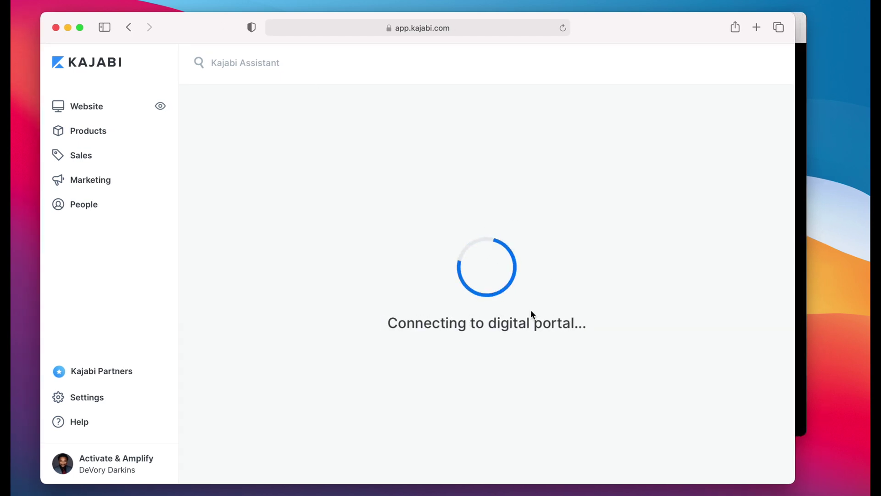
drag(794, 170, 858, 183)
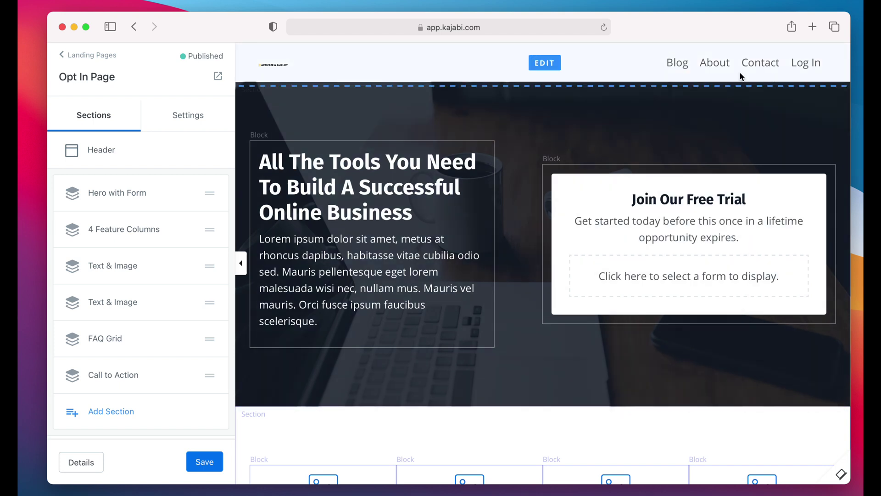
Step: Turn on Hide Header under both Desktop and Mobile Layout, then save the page
click(103, 155)
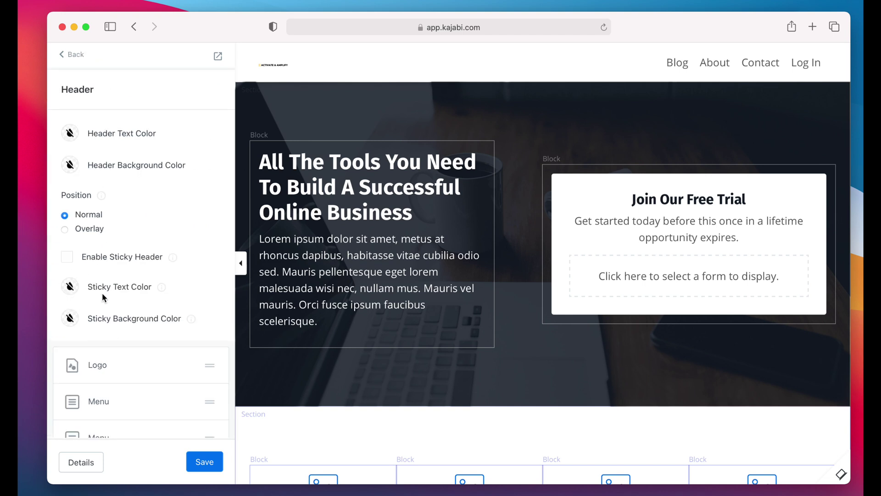
scroll(110, 312, down, 5)
scroll(115, 327, up, 1)
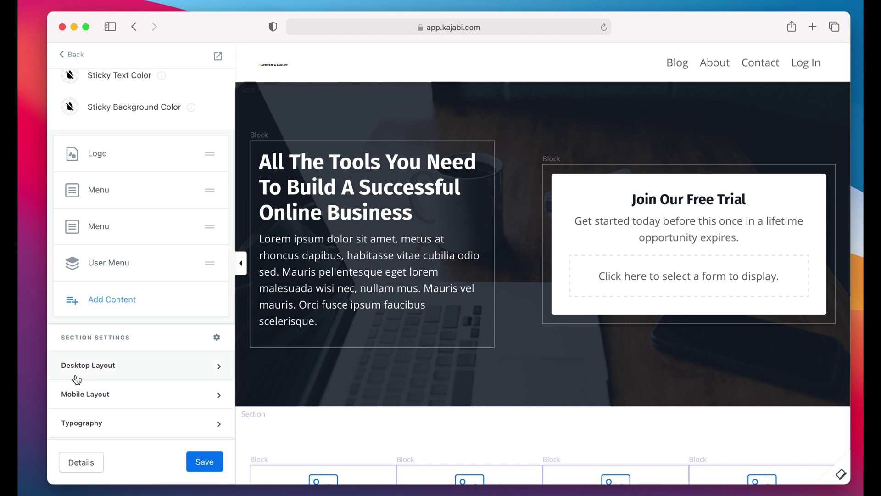
click(90, 366)
scroll(90, 365, down, 3)
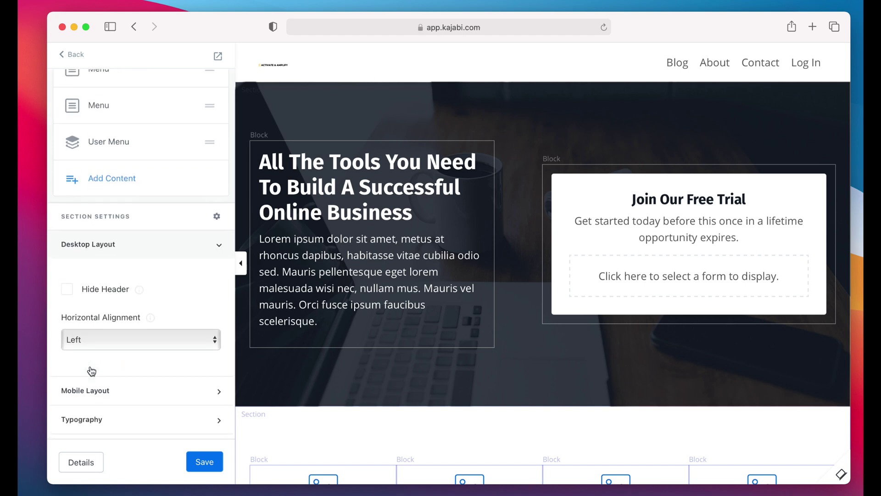
click(67, 294)
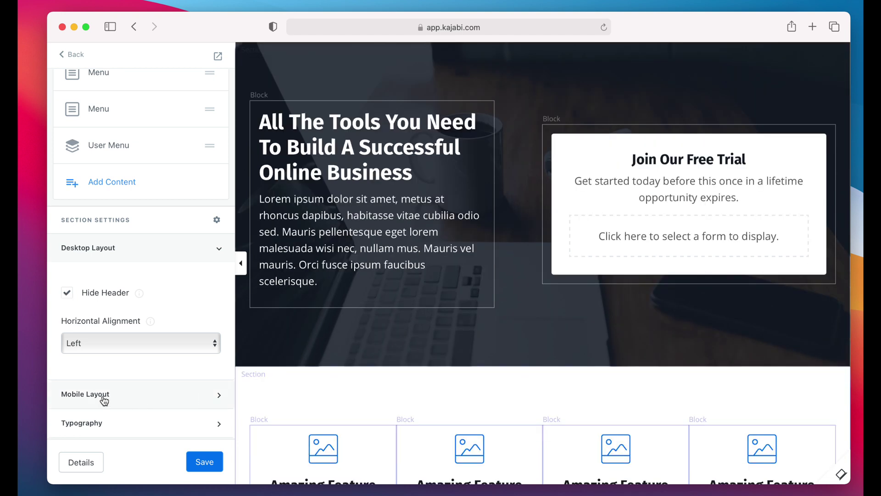
click(127, 395)
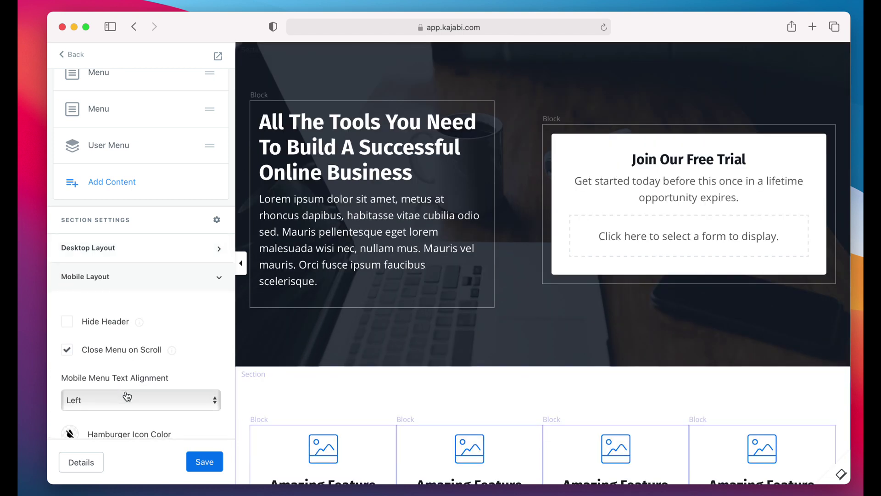
click(73, 323)
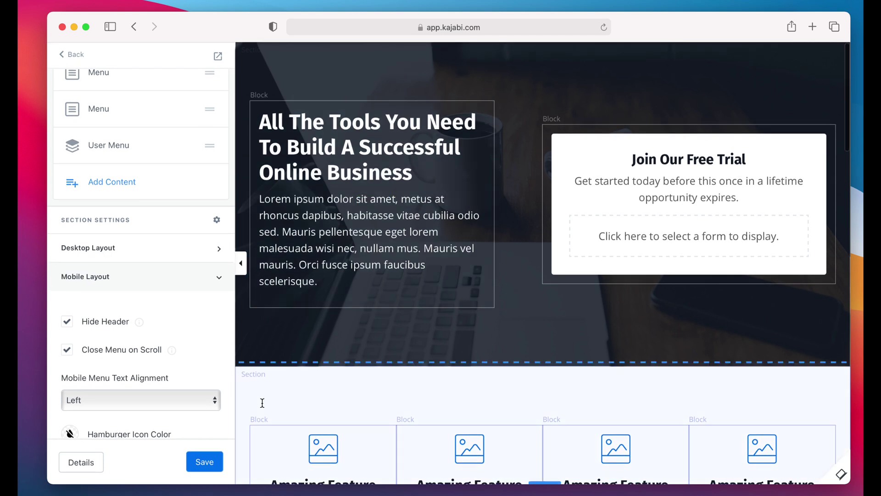
click(201, 466)
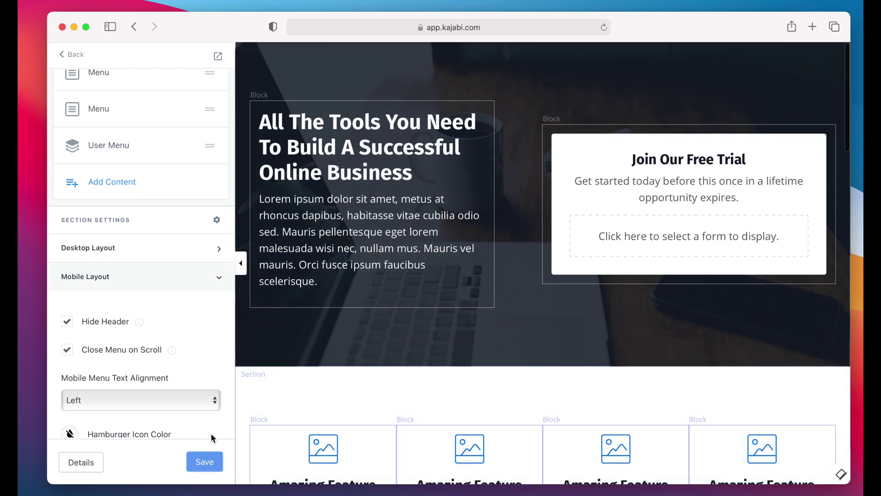
click(205, 459)
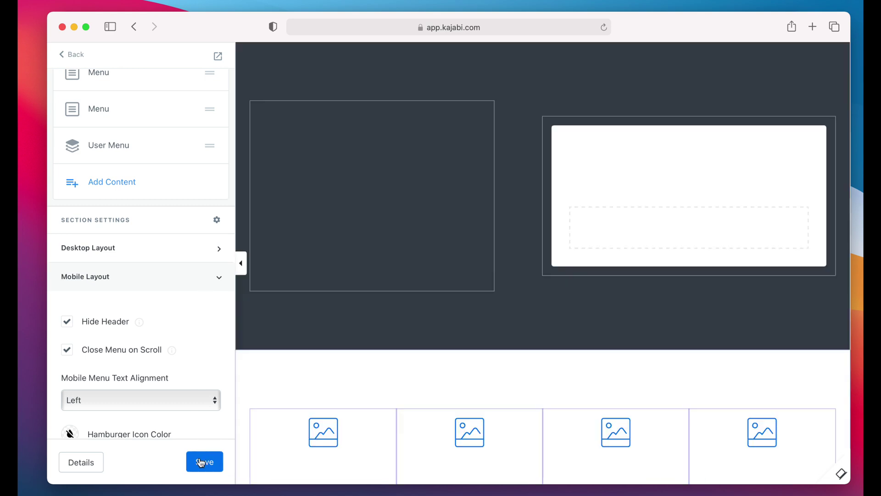
scroll(182, 276, up, 5)
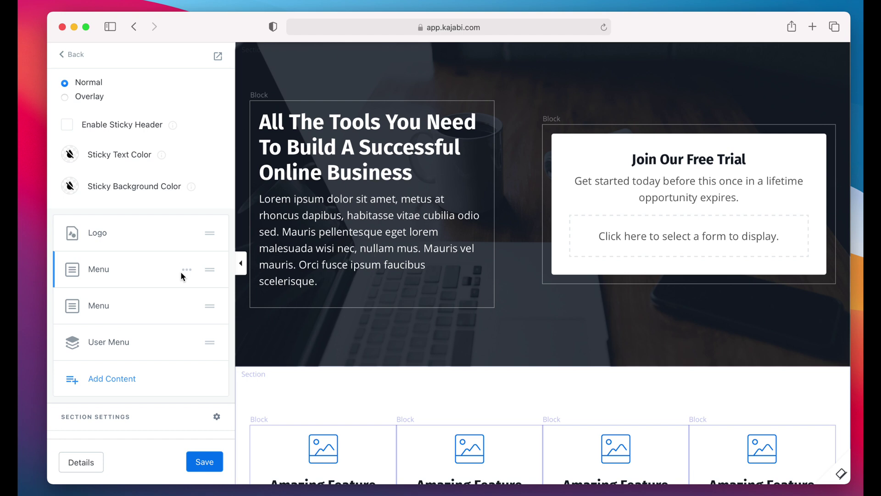
scroll(122, 87, up, 3)
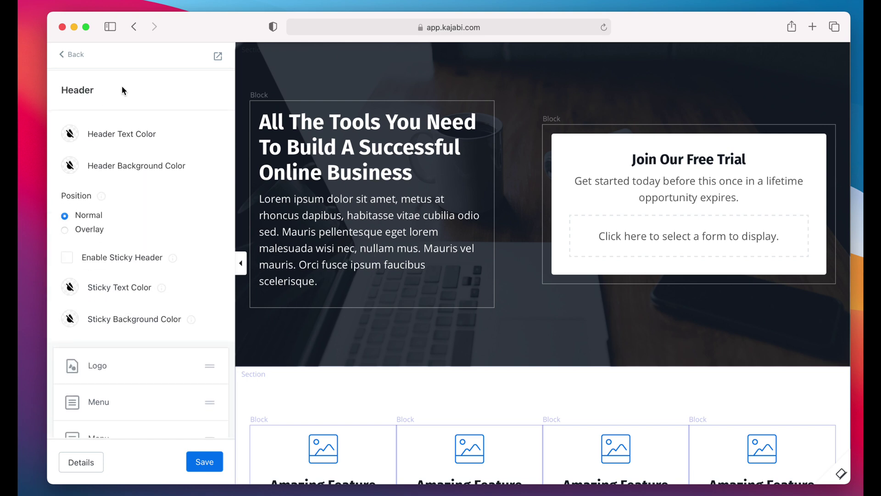
click(77, 55)
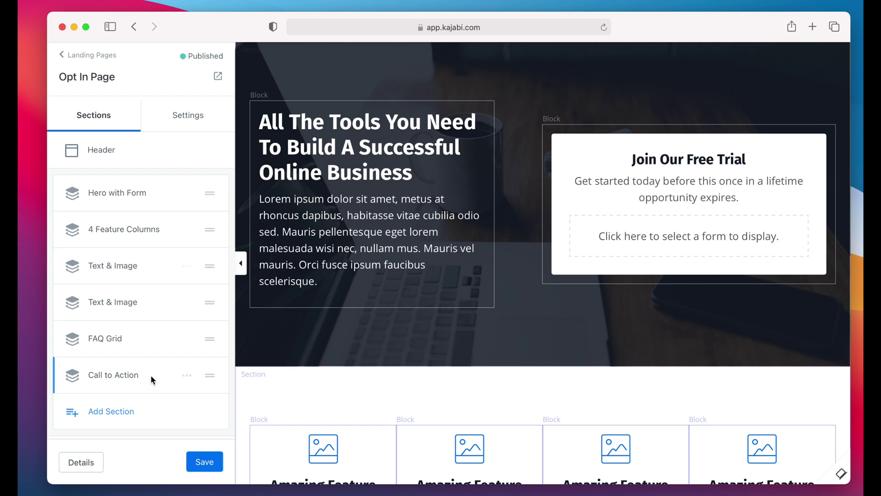
scroll(151, 374, down, 3)
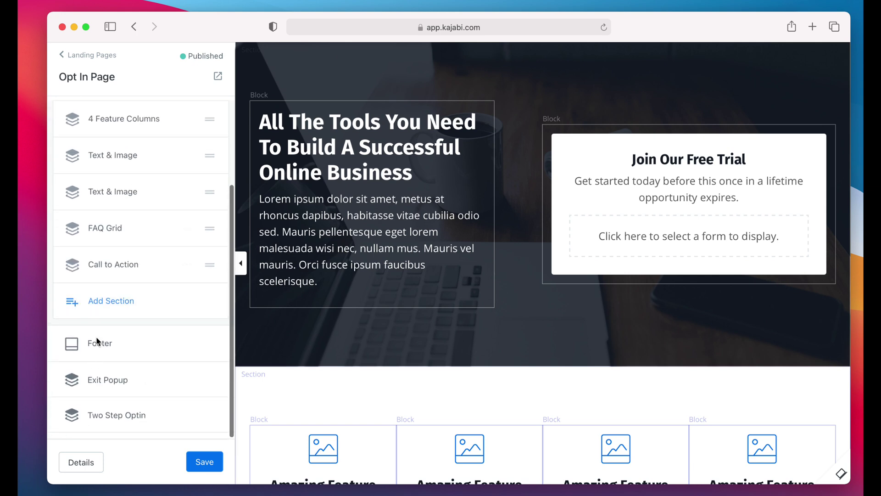
scroll(99, 339, up, 3)
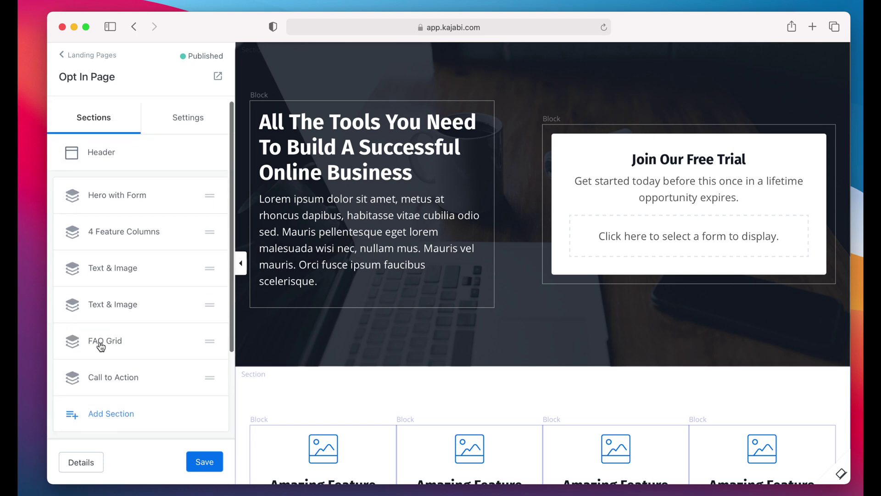
click(102, 153)
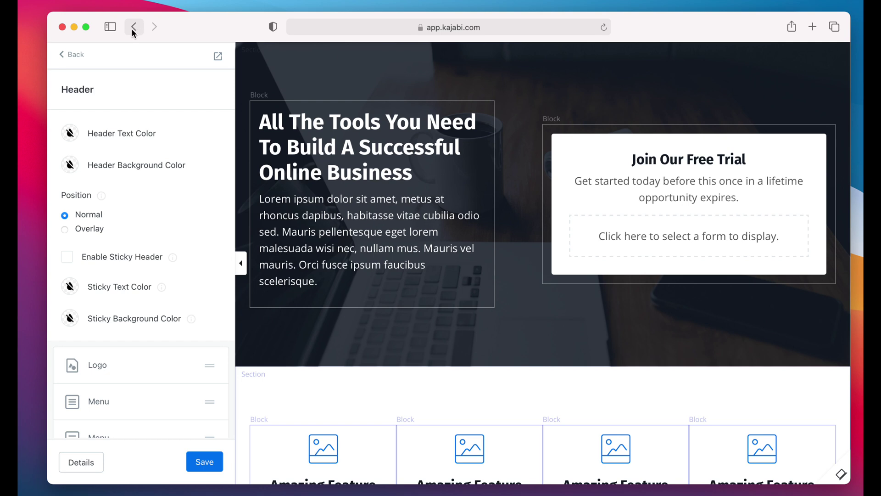
click(77, 55)
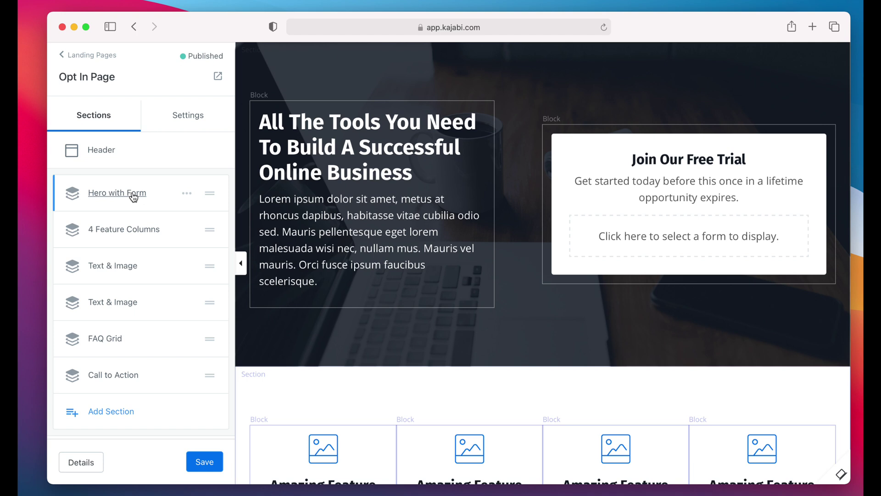
Step: Check Hide Footer under both Desktop and Mobile Layout and save the page
scroll(101, 387, down, 5)
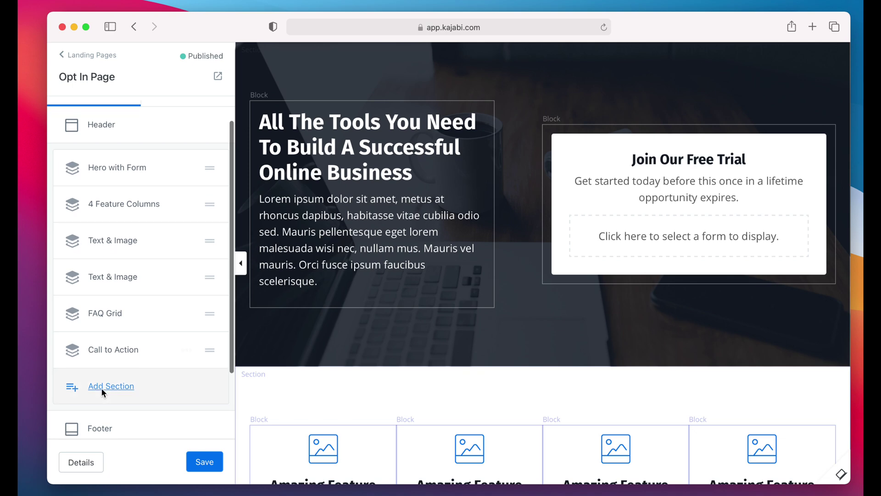
click(102, 344)
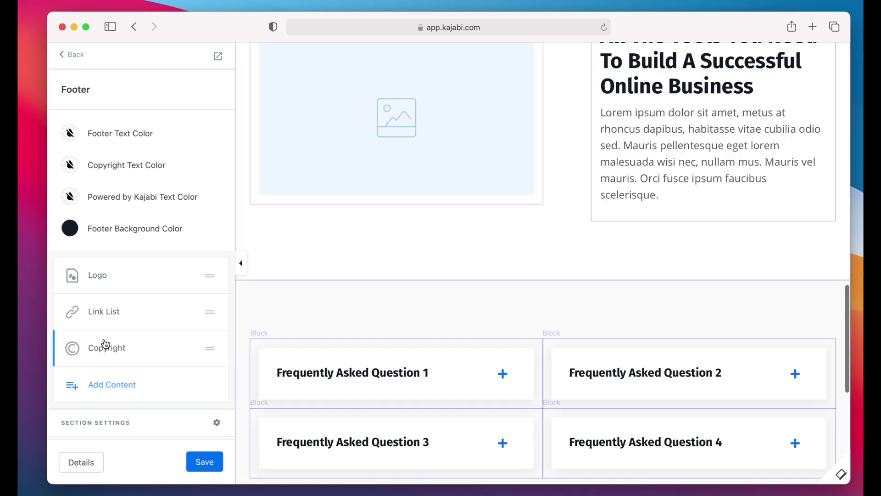
scroll(107, 227, down, 3)
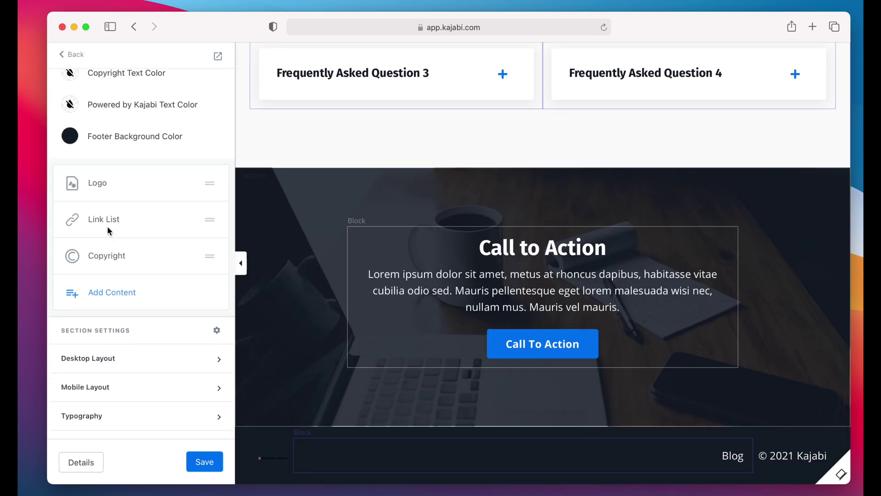
click(78, 366)
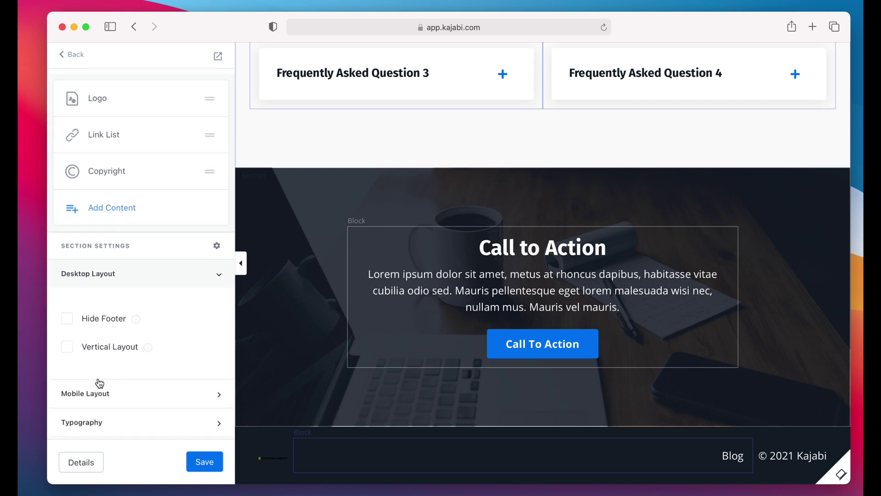
click(98, 390)
click(96, 302)
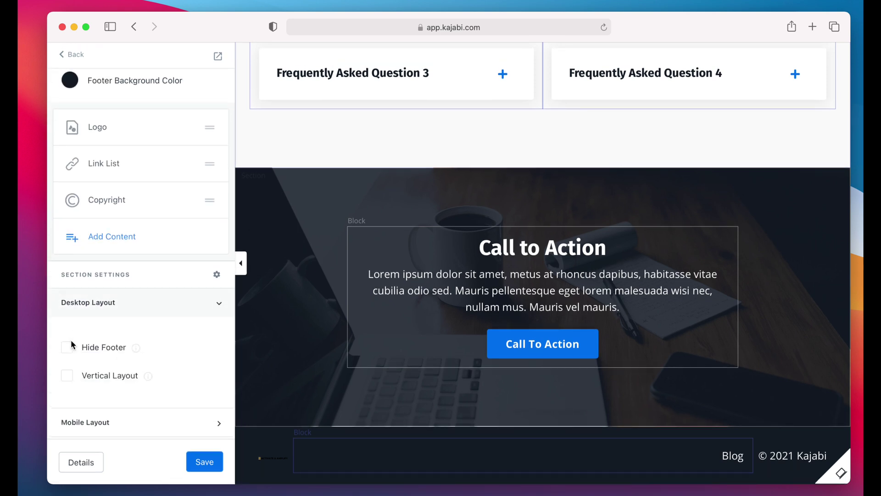
click(66, 354)
click(102, 393)
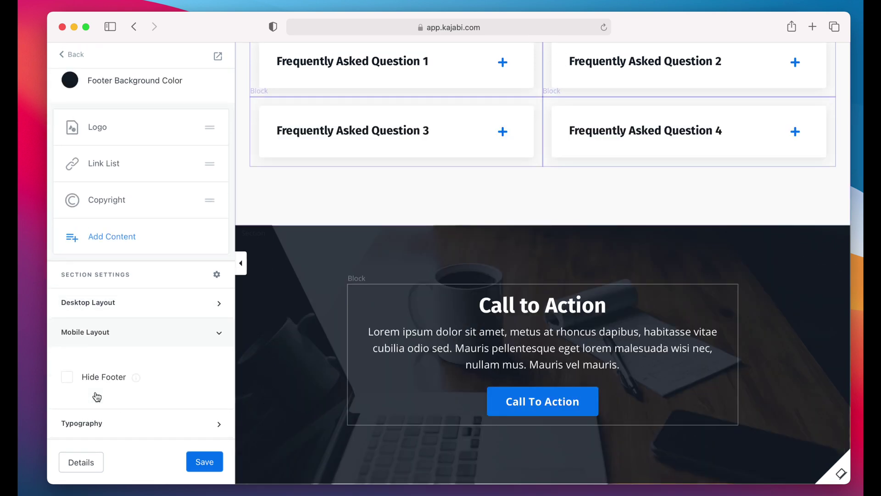
click(66, 377)
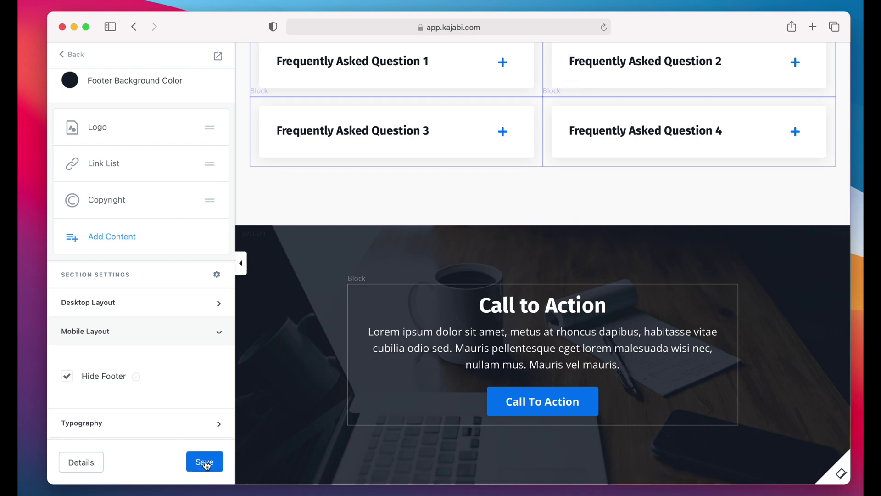
click(205, 462)
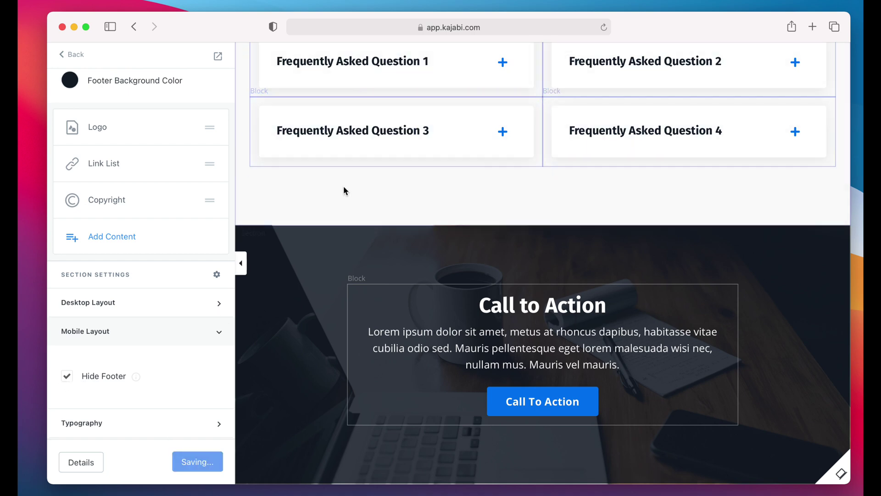
Step: Collapse the footer's mobile layout options and return to the sections list
scroll(329, 266, up, 20)
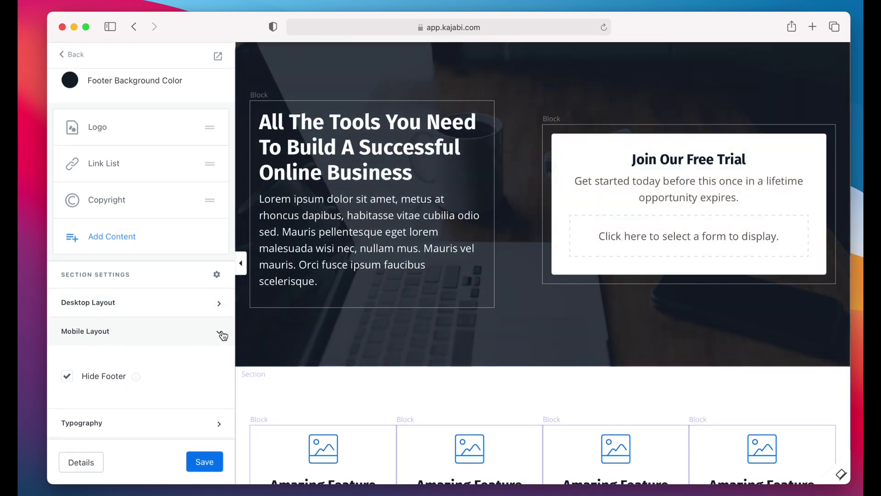
scroll(325, 373, down, 9)
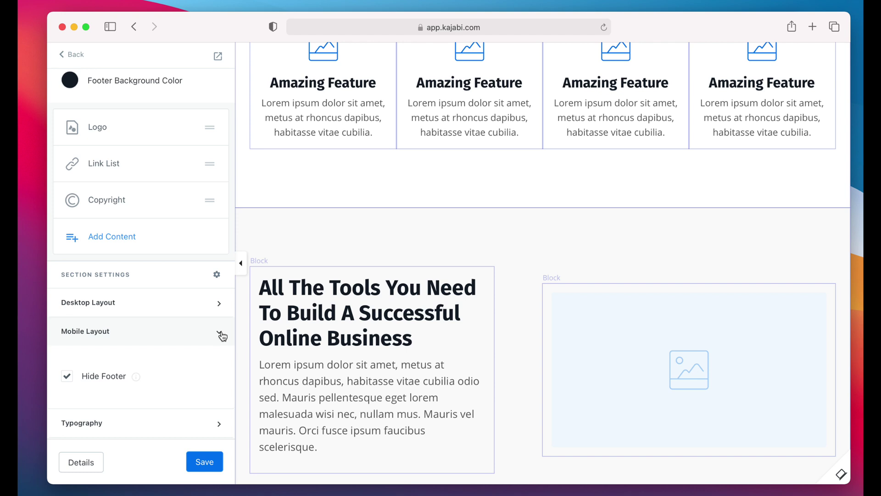
click(225, 335)
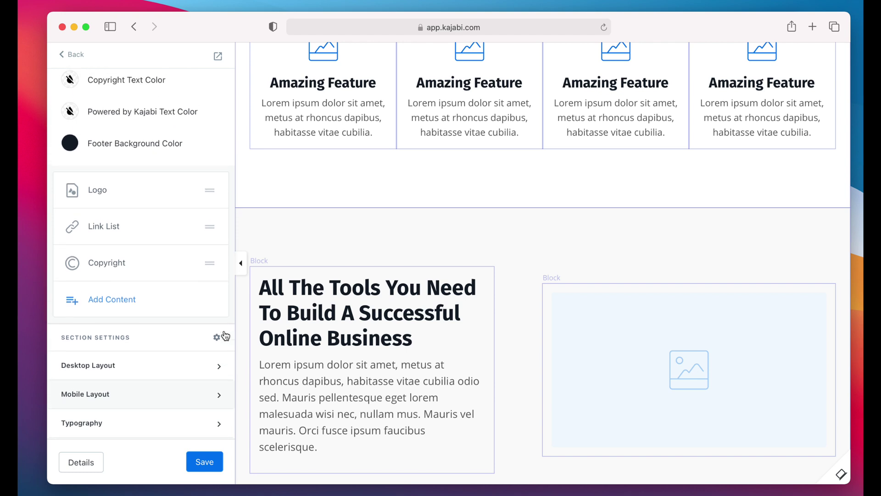
scroll(211, 356, up, 3)
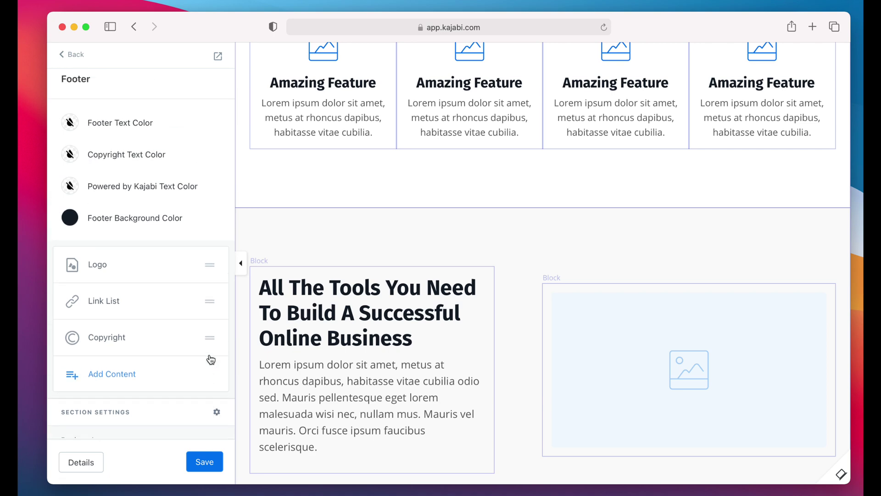
click(76, 56)
Step: Scroll through the page preview and open the Hero with Form section
scroll(152, 251, up, 3)
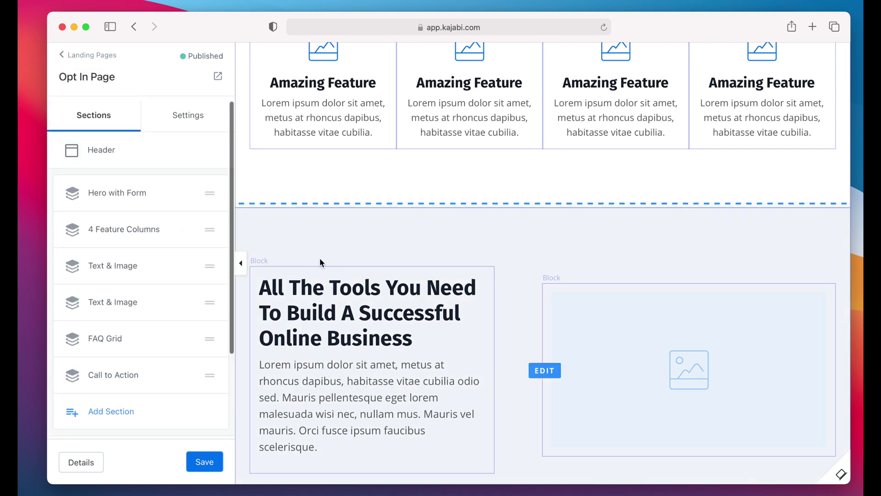
scroll(320, 262, up, 9)
scroll(321, 262, down, 15)
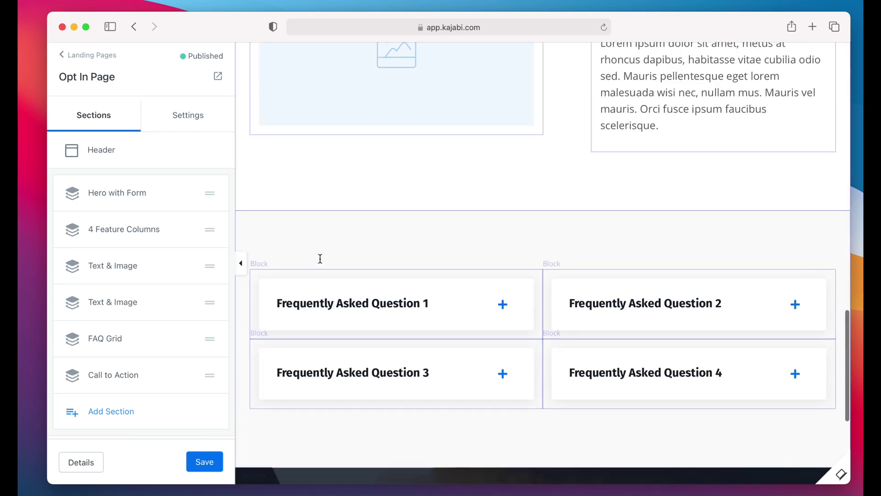
scroll(320, 258, up, 15)
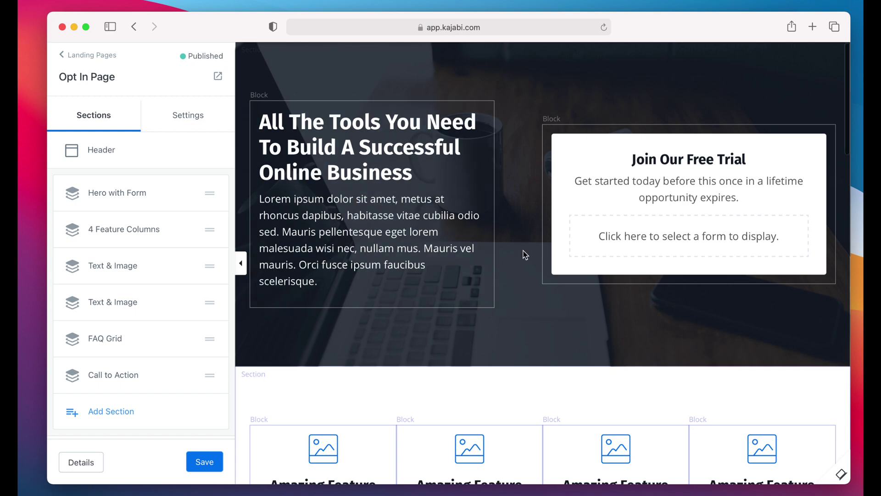
scroll(523, 251, down, 5)
scroll(523, 250, down, 1)
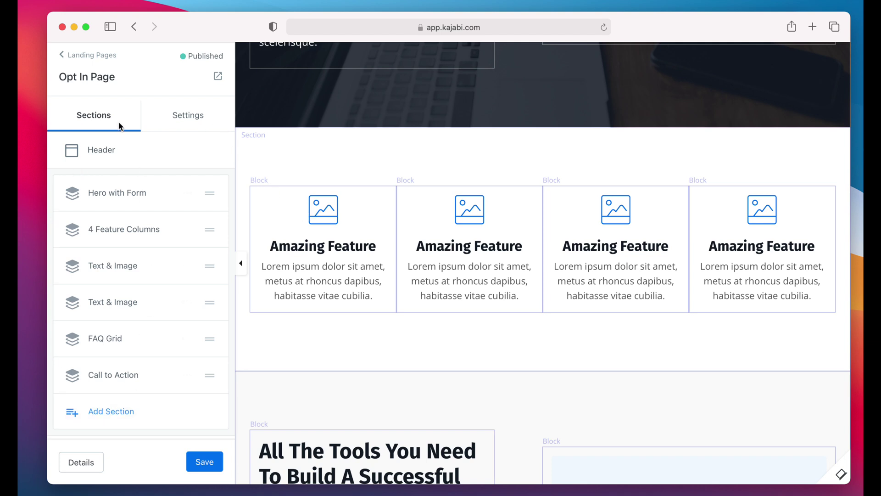
scroll(114, 295, down, 5)
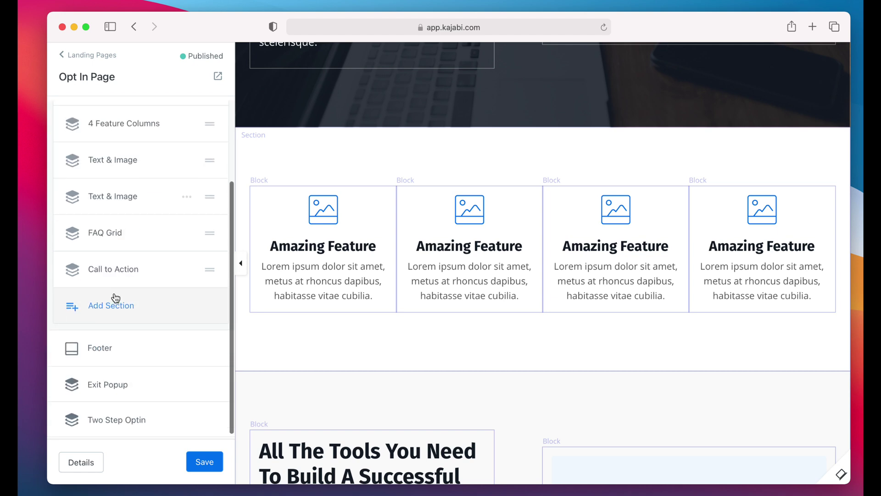
scroll(116, 299, up, 5)
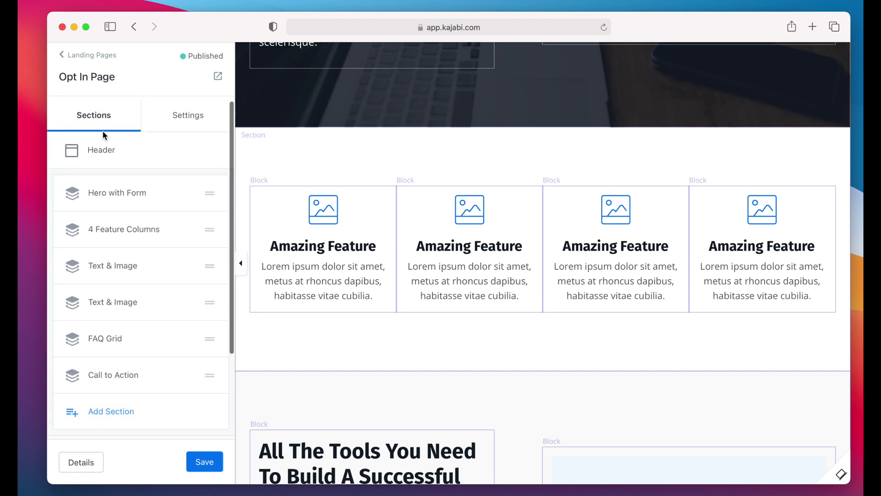
scroll(139, 288, down, 3)
scroll(104, 339, up, 4)
scroll(344, 198, up, 5)
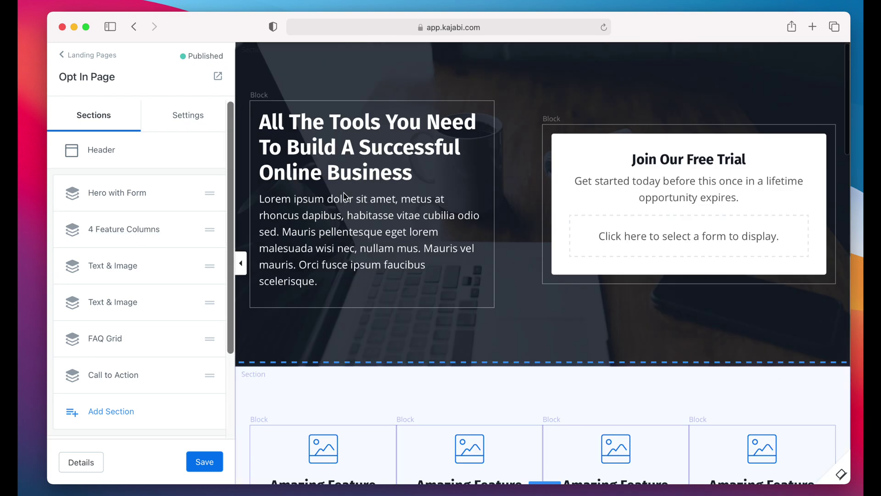
click(113, 198)
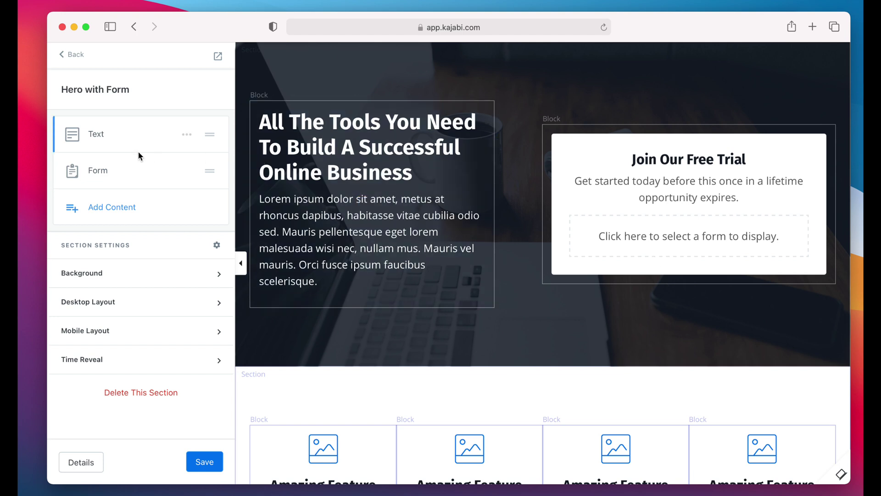
click(96, 138)
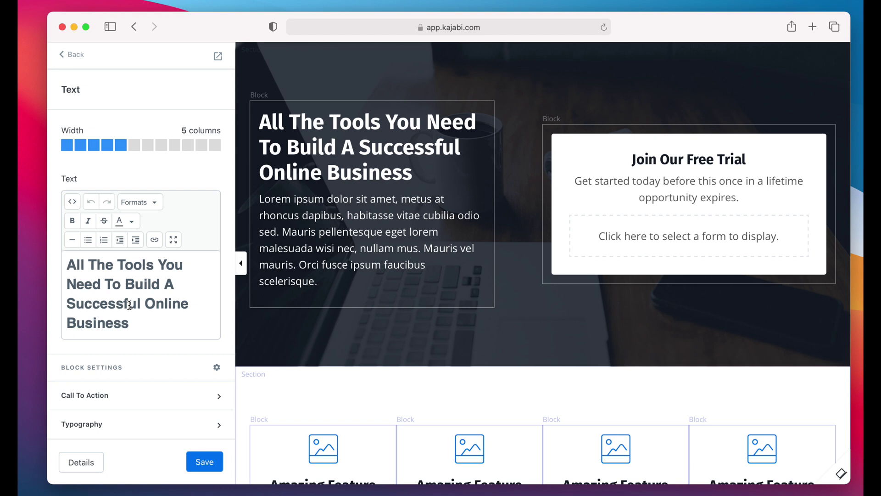
scroll(128, 306, down, 5)
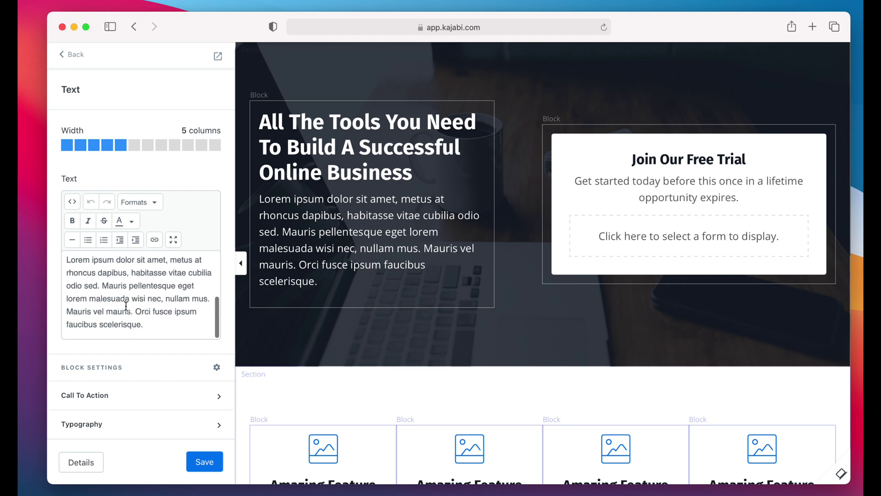
drag(74, 272, 152, 311)
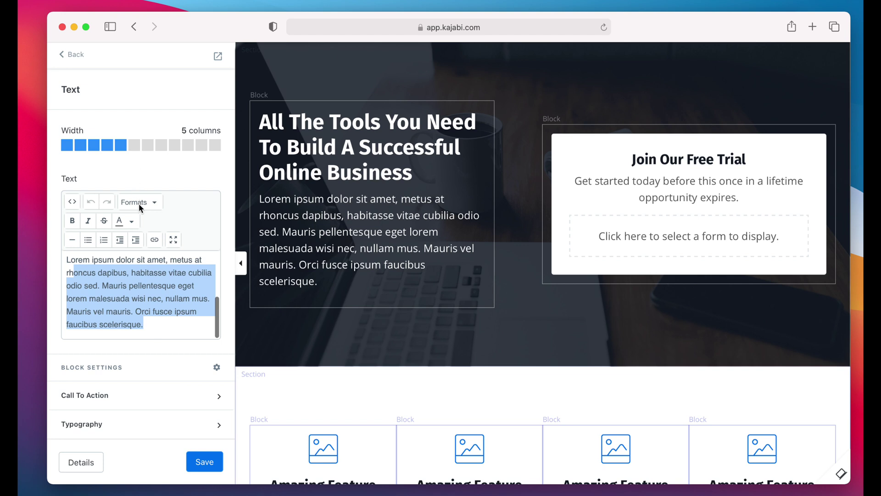
click(73, 54)
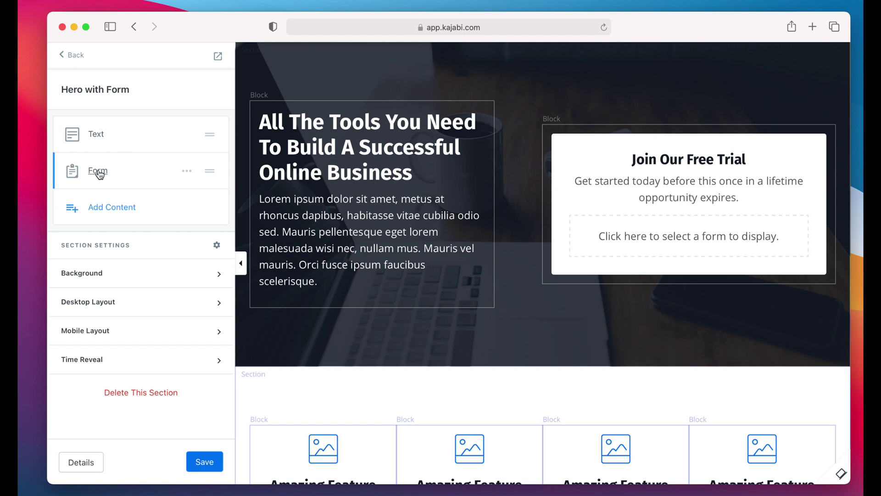
Step: Check the hero's Form block choices, then open 'Edit your forms' in a new tab
click(99, 173)
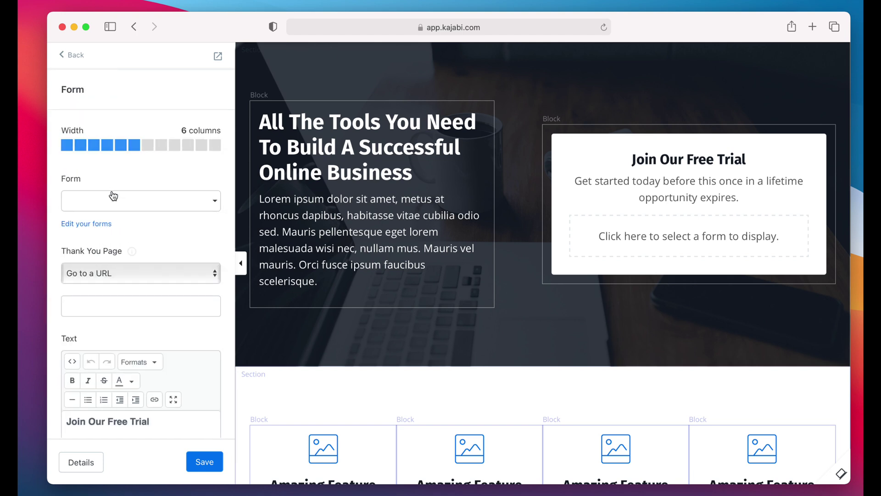
click(186, 201)
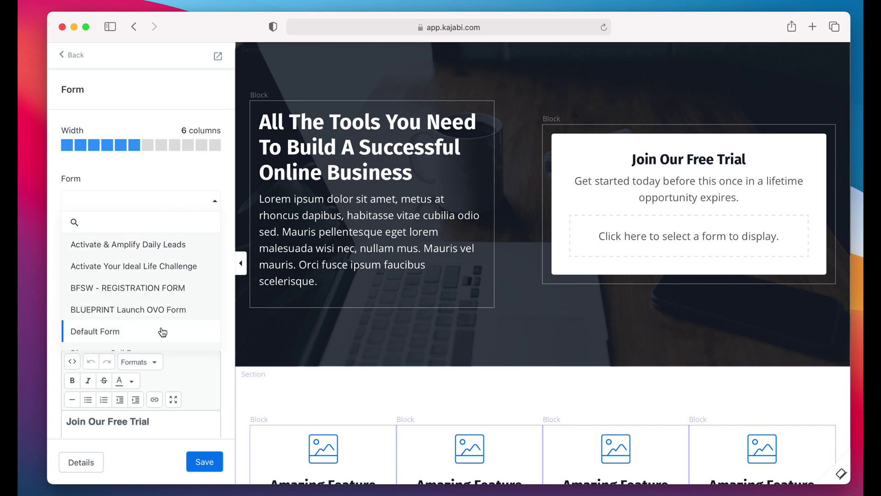
click(191, 183)
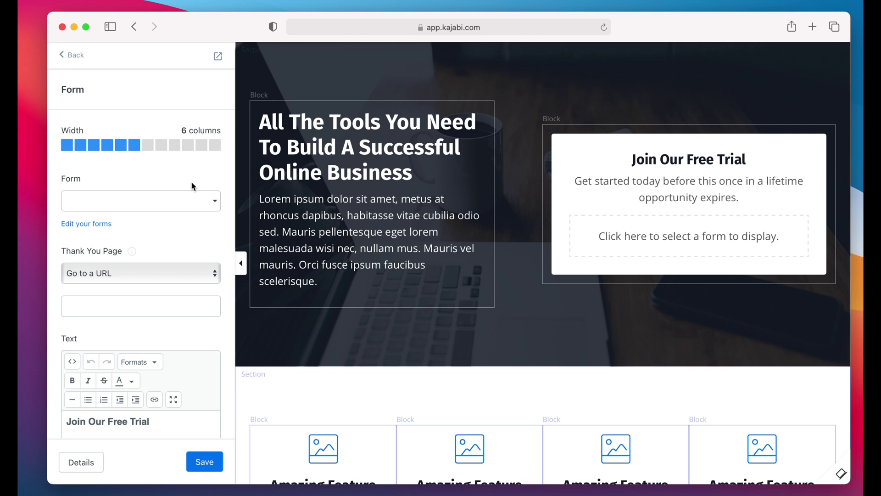
click(76, 227)
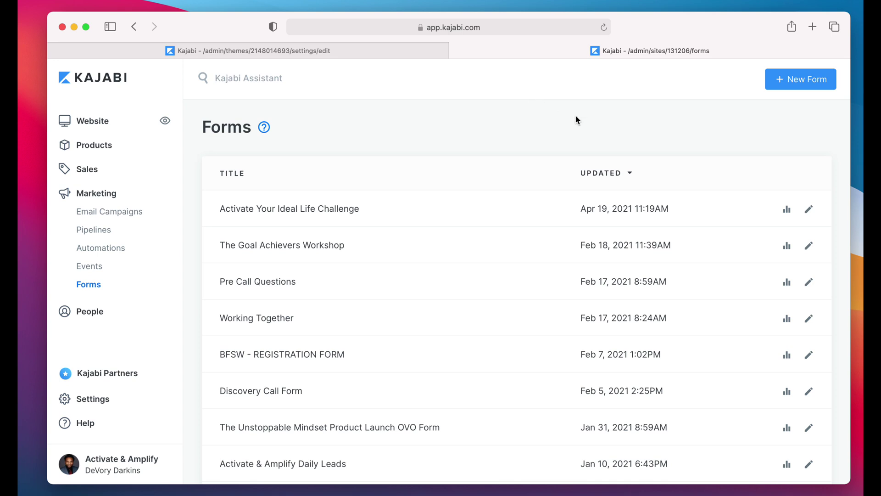
Step: Create a form titled 'Tutorial Form' and untick double opt-in emails to new contacts
click(807, 86)
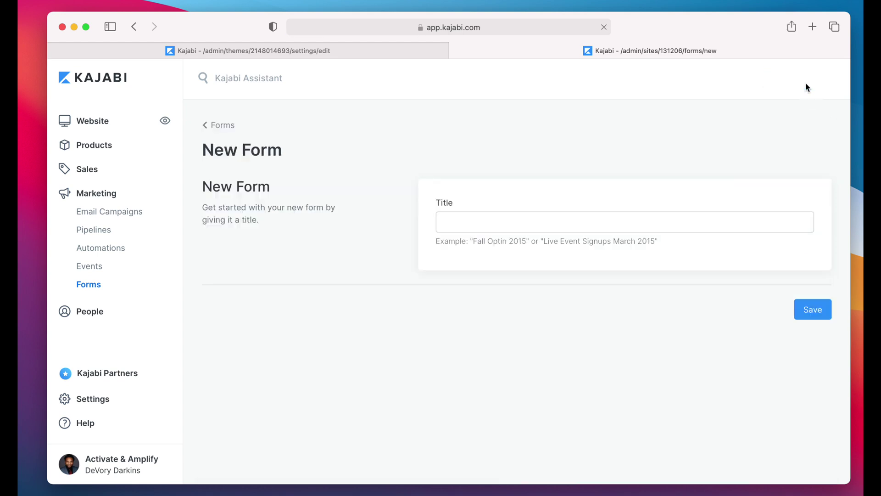
click(551, 216)
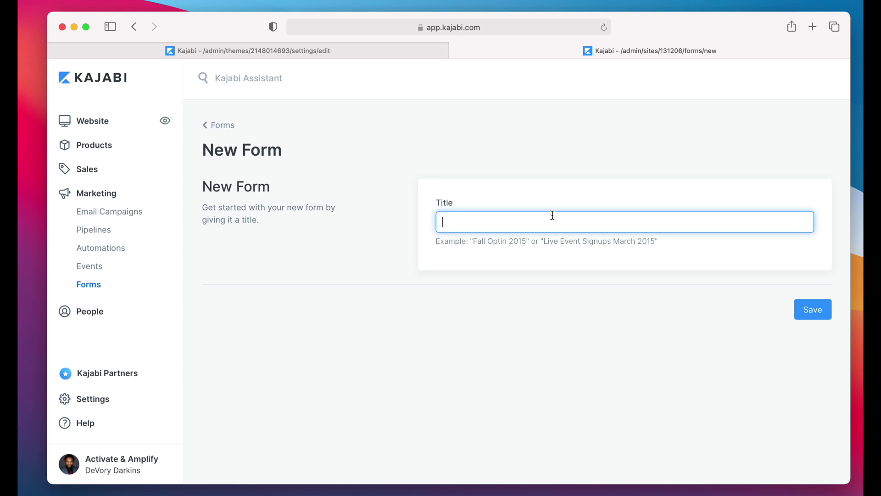
text(Tutorial Form)
click(814, 313)
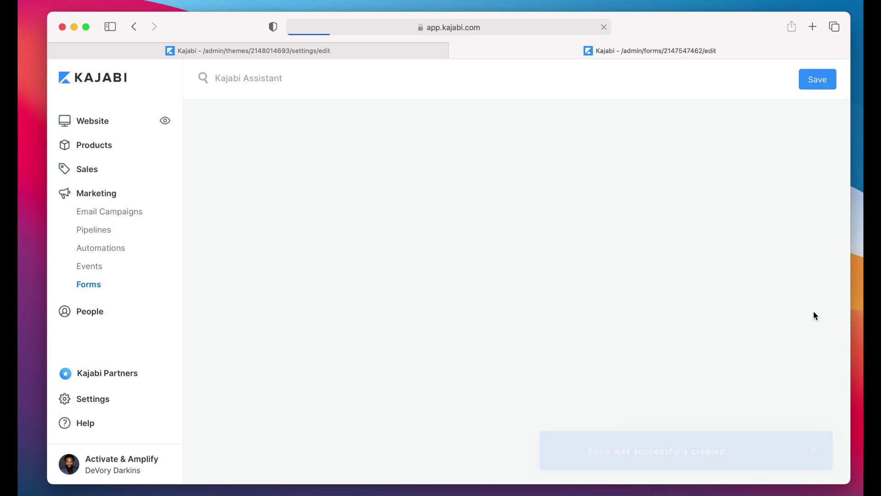
scroll(451, 274, down, 4)
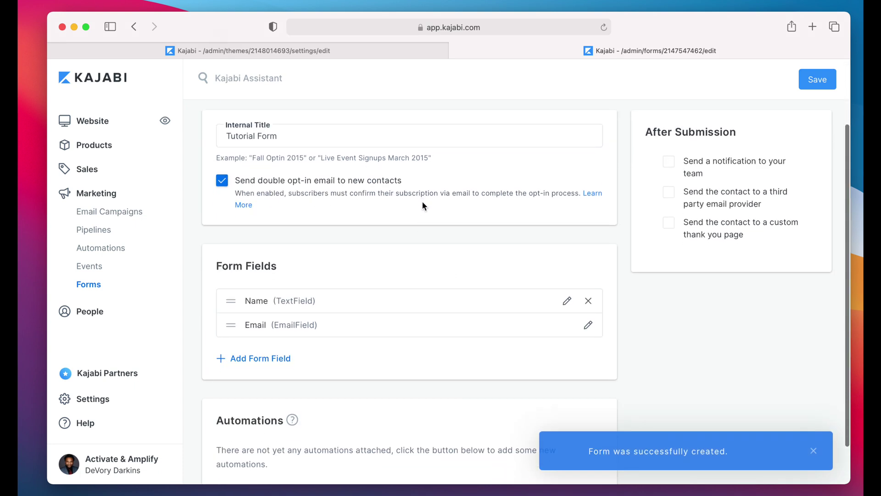
click(222, 181)
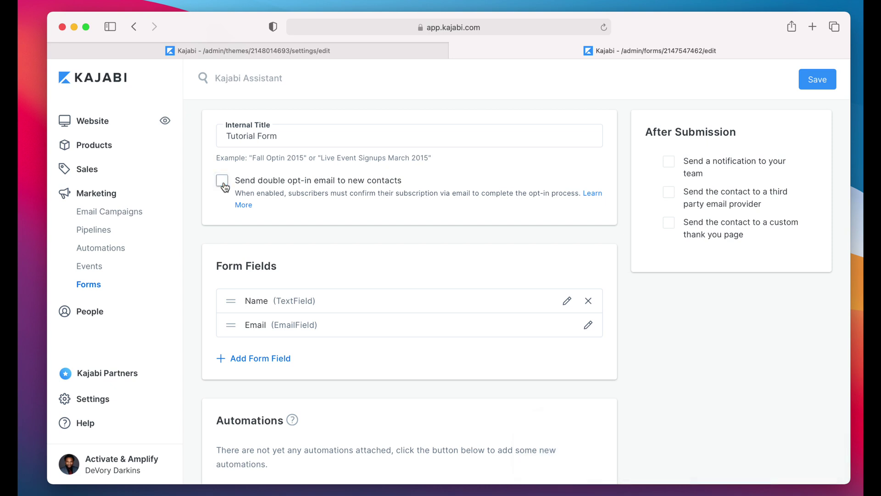
Step: Delete the Name (TextField) row from Tutorial Form's fields, leaving only Email
scroll(317, 227, up, 4)
click(317, 226)
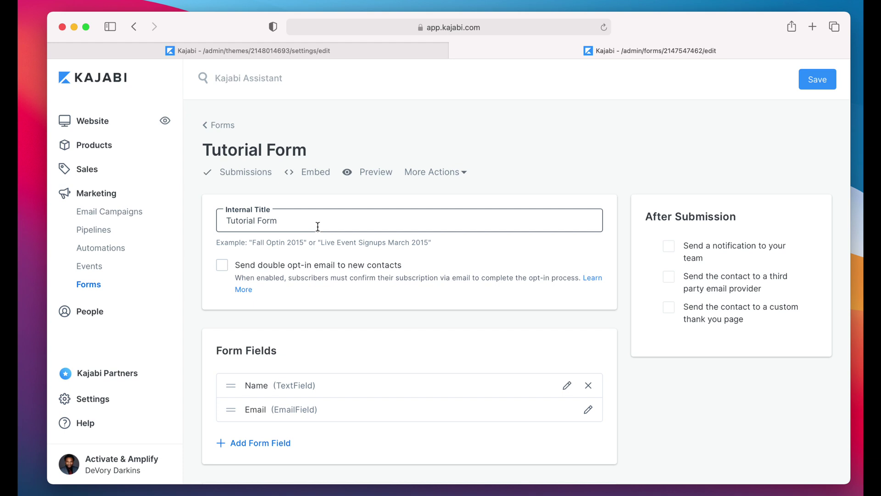
scroll(318, 227, down, 5)
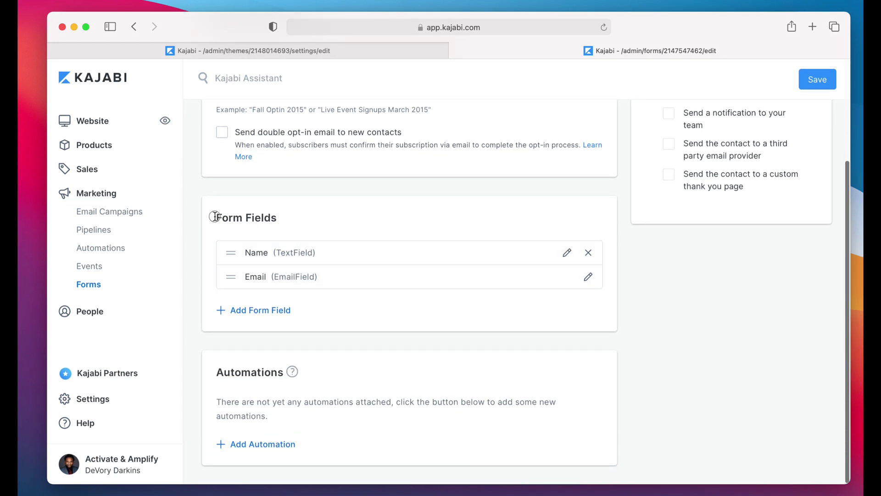
drag(209, 217, 285, 219)
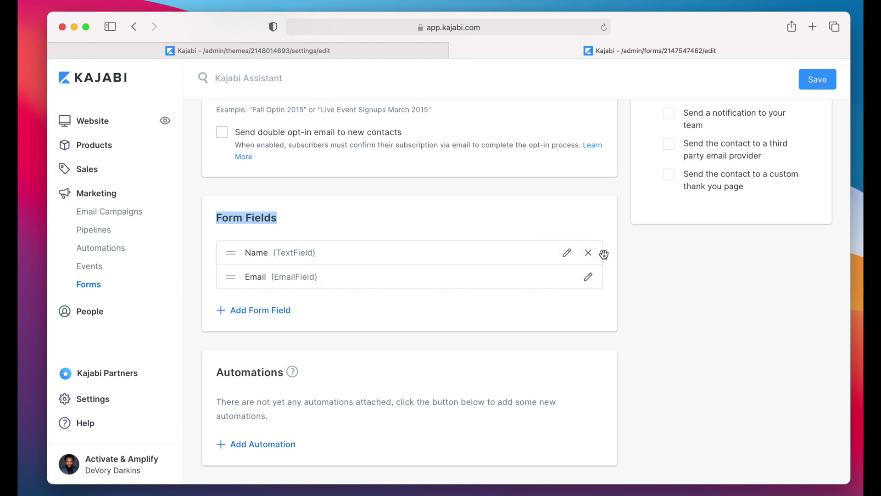
click(589, 254)
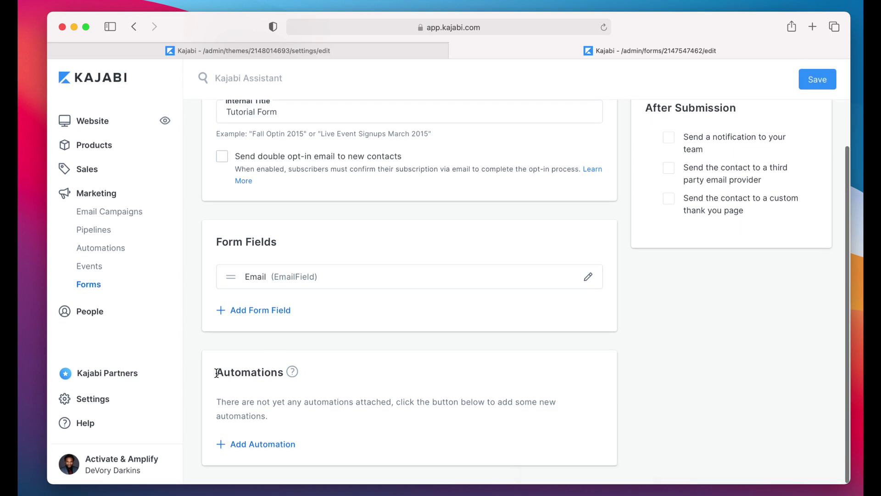
drag(215, 372, 283, 374)
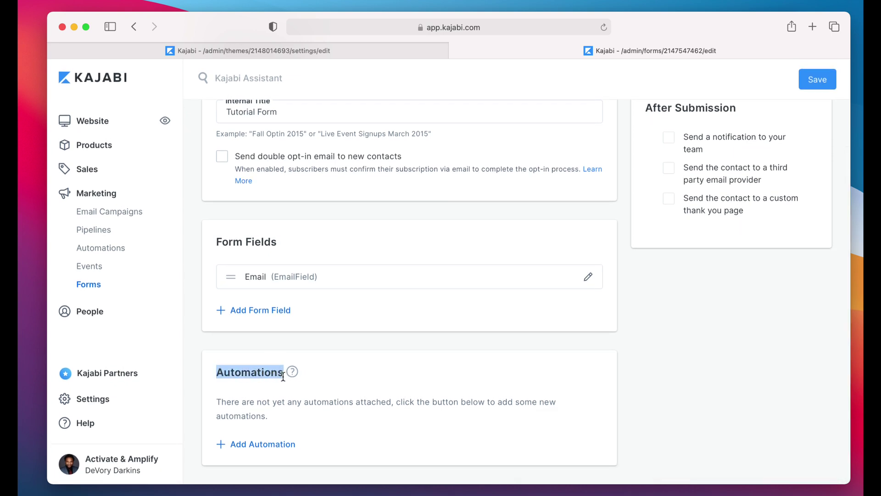
Step: Add an automation for Tutorial Form that sends an email to the person
click(244, 447)
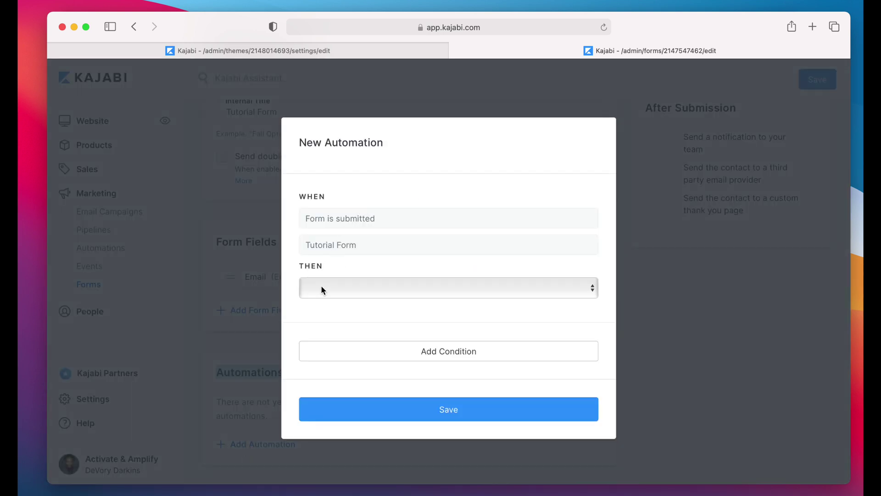
drag(300, 266, 330, 266)
click(334, 289)
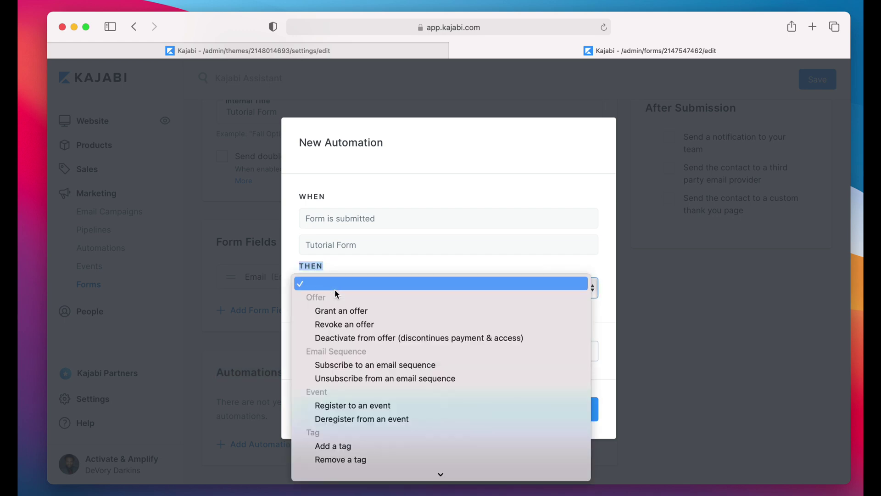
scroll(361, 403, down, 2)
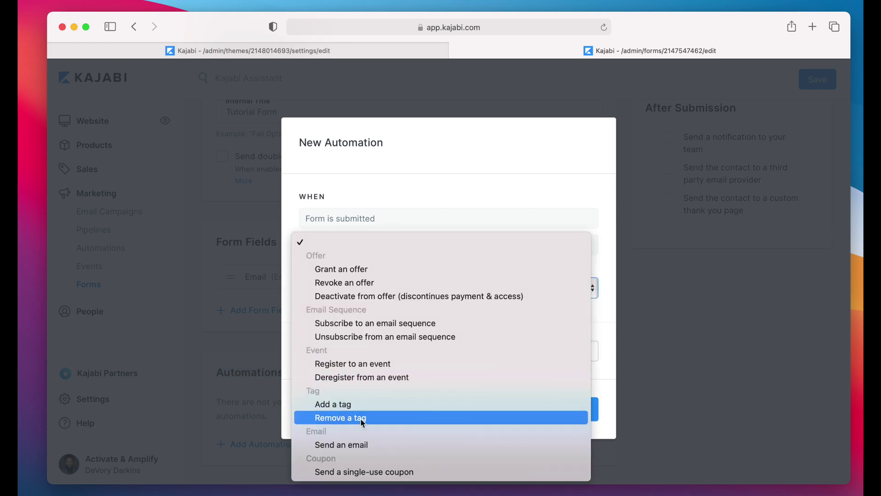
click(354, 444)
scroll(396, 340, down, 3)
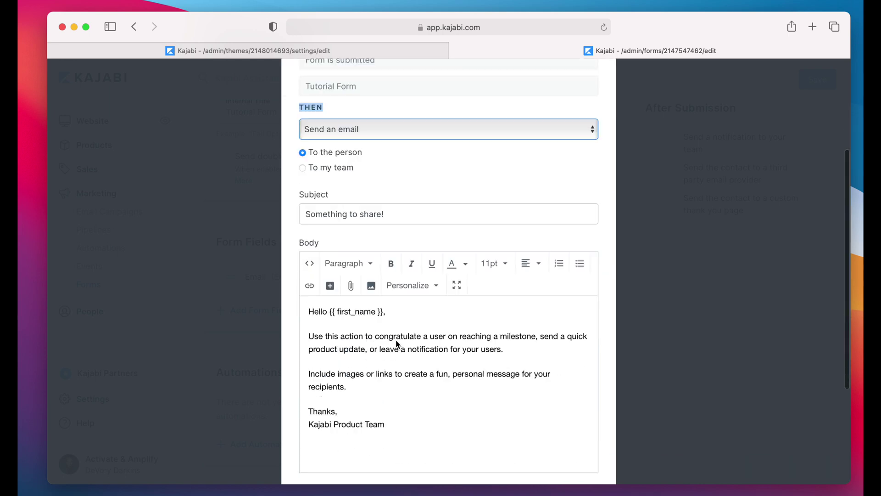
scroll(395, 340, down, 1)
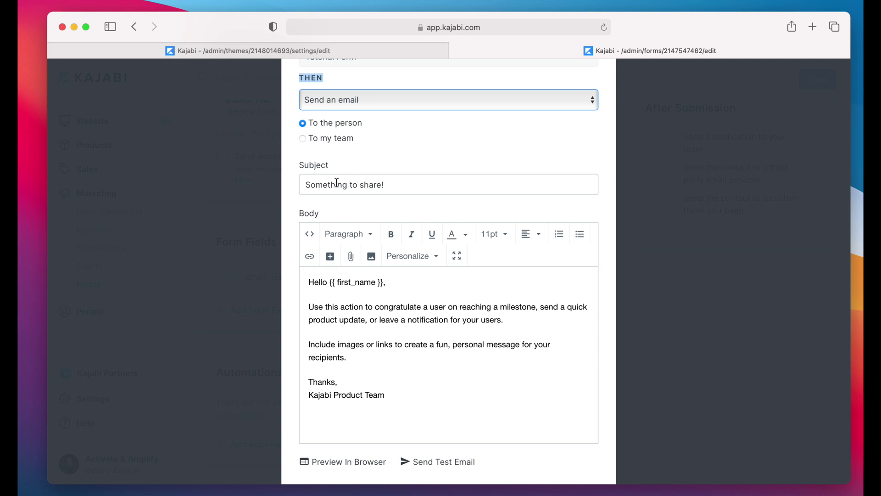
Step: Replace the email subject with 'Your Confirmation For ......'
drag(299, 165, 330, 169)
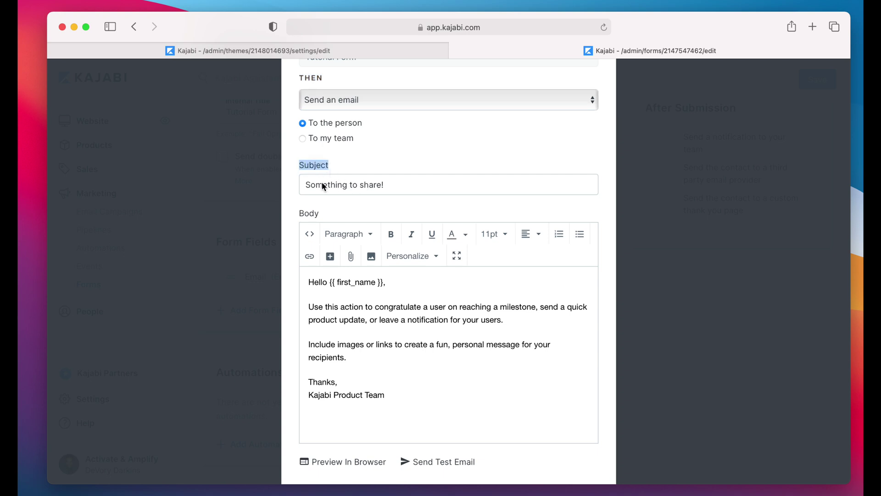
triple_click(323, 184)
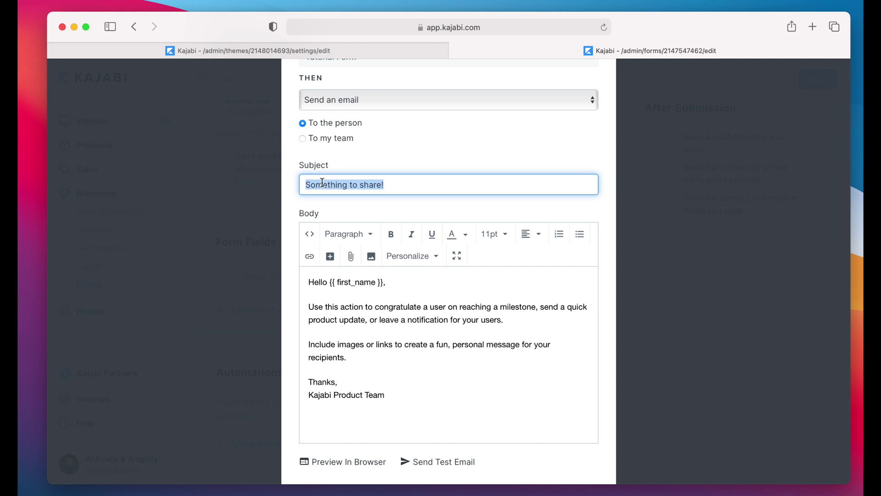
text(You)
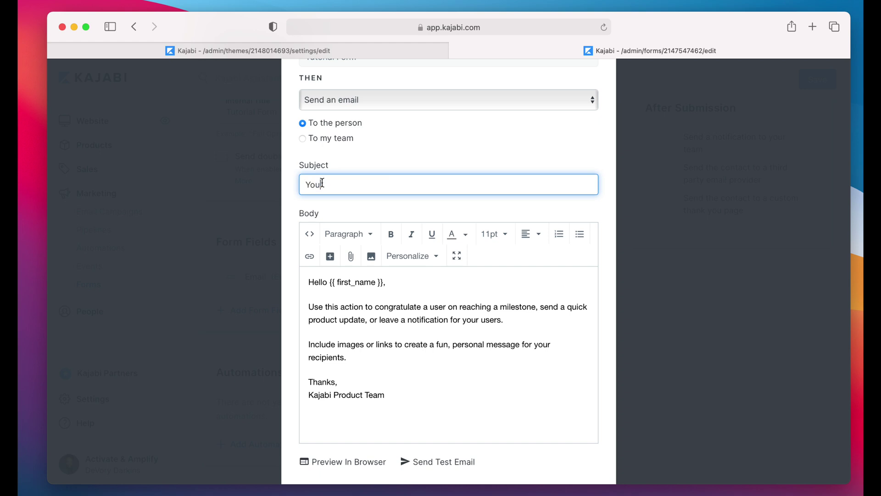
text(r Confi)
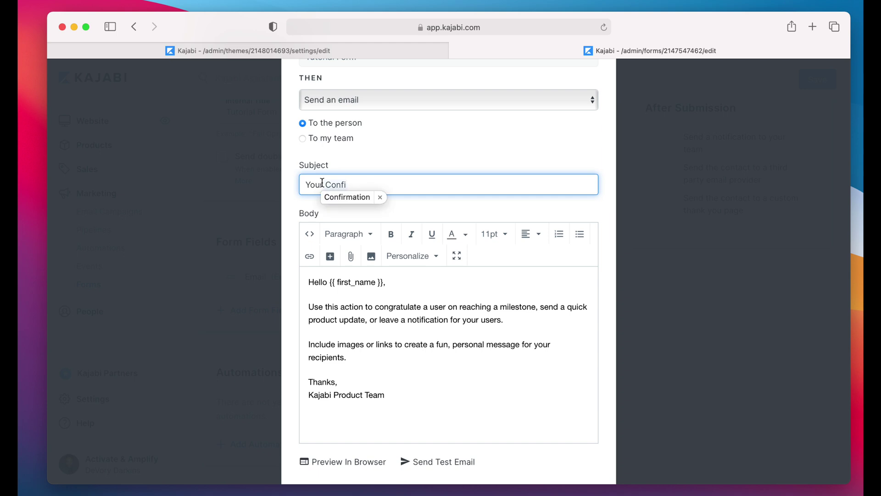
text(rmation to )
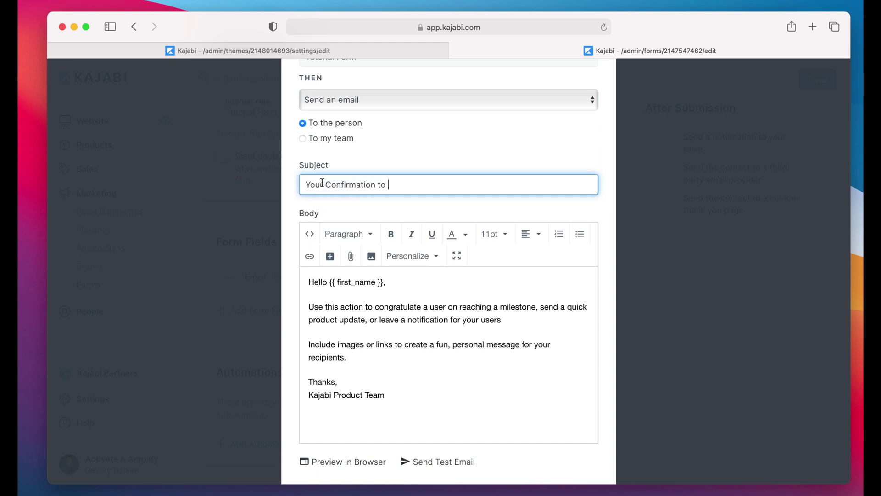
text(......)
click(377, 184)
key(BackSpace)
text(For)
Step: Rework the subject's ending, trying 'Get Well Workshop' before settling on 'Your Confirmation For .....'
click(456, 172)
click(307, 184)
drag(307, 184, 384, 181)
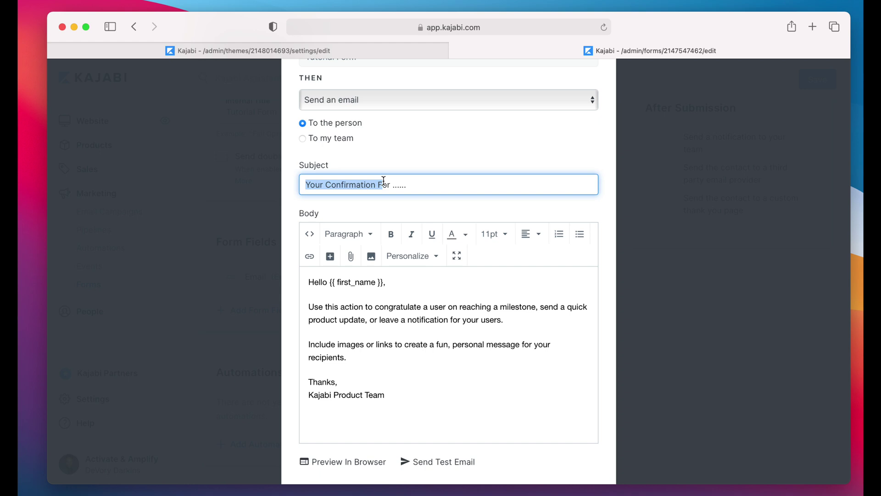
click(409, 188)
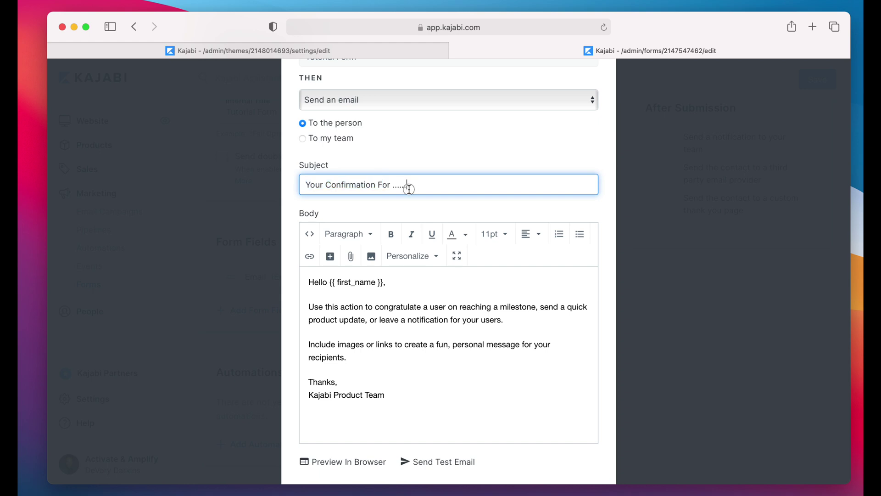
drag(409, 188, 393, 189)
text(Get Well Workshop)
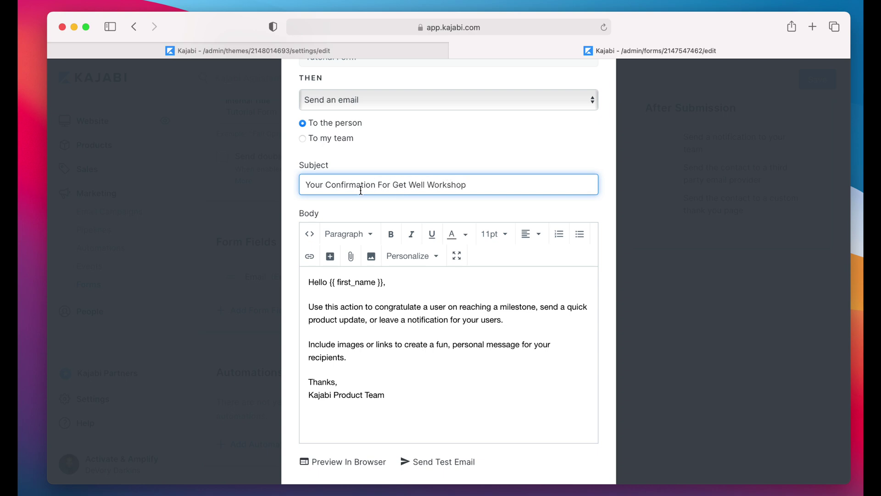
drag(392, 185, 556, 197)
text(-)
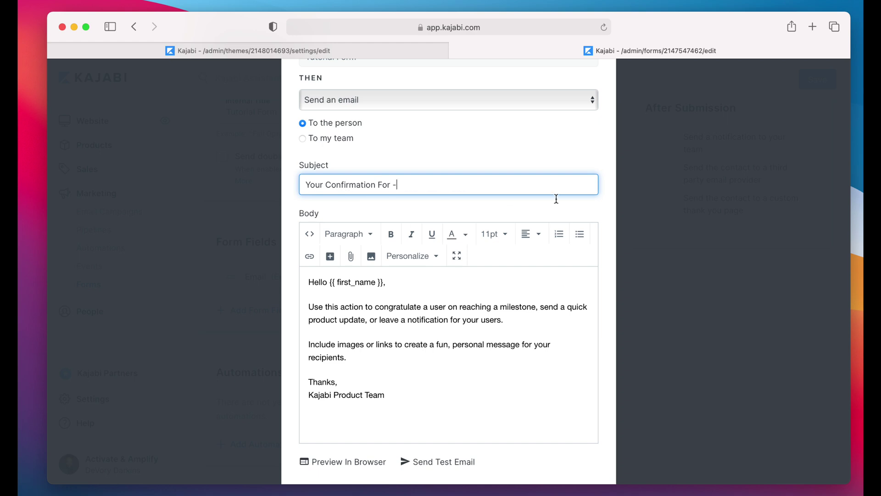
key(BackSpace)
text(.....)
scroll(423, 303, down, 5)
scroll(402, 262, up, 3)
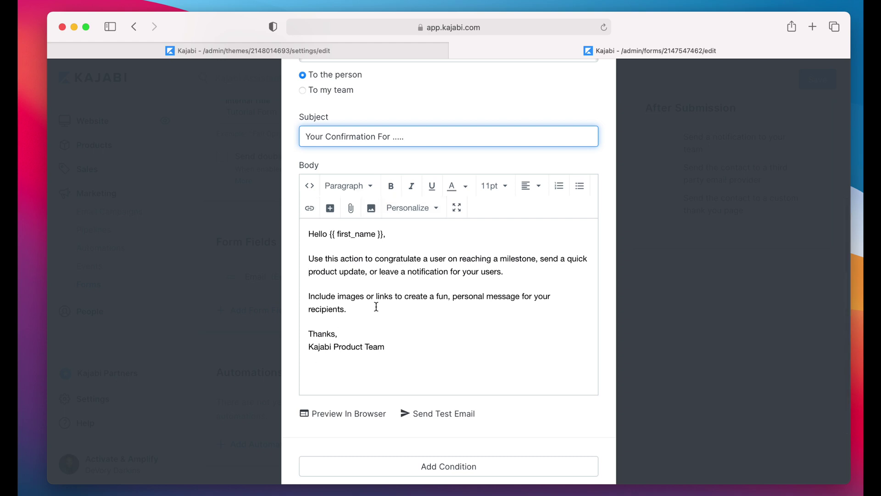
Step: Review the default email body and save the 'Your Confirmation For .....' email automation
drag(307, 256, 417, 365)
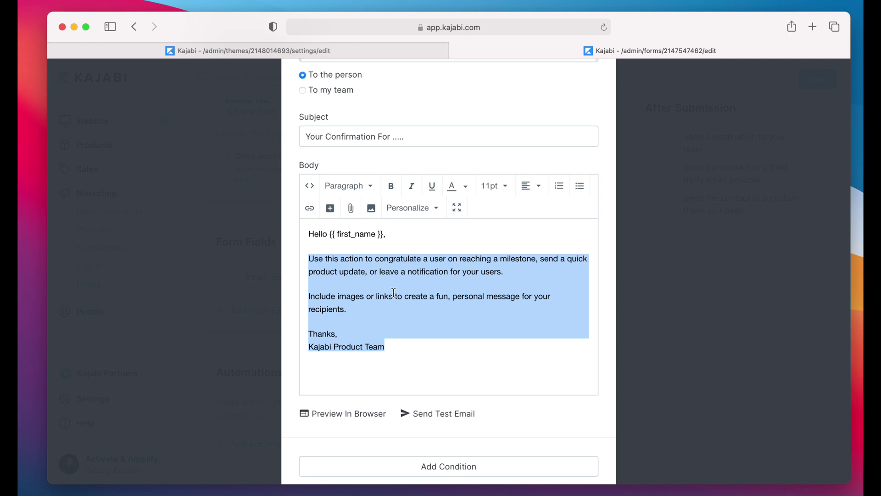
drag(309, 233, 369, 331)
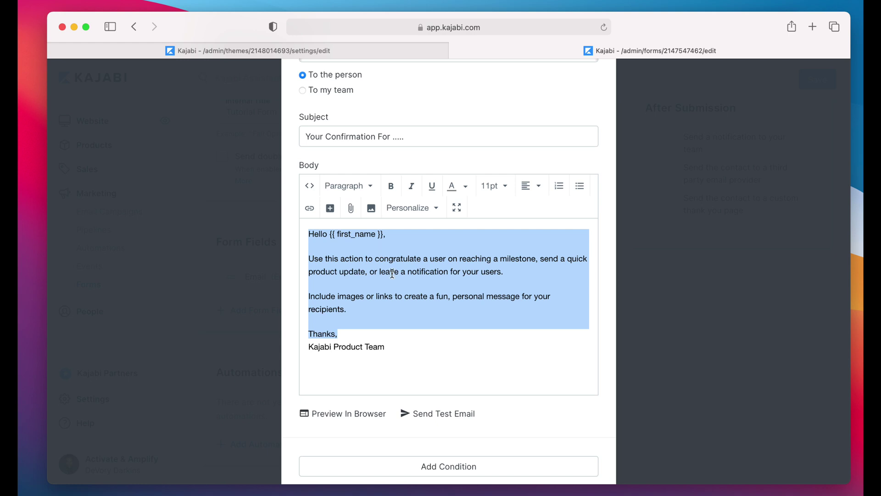
click(411, 306)
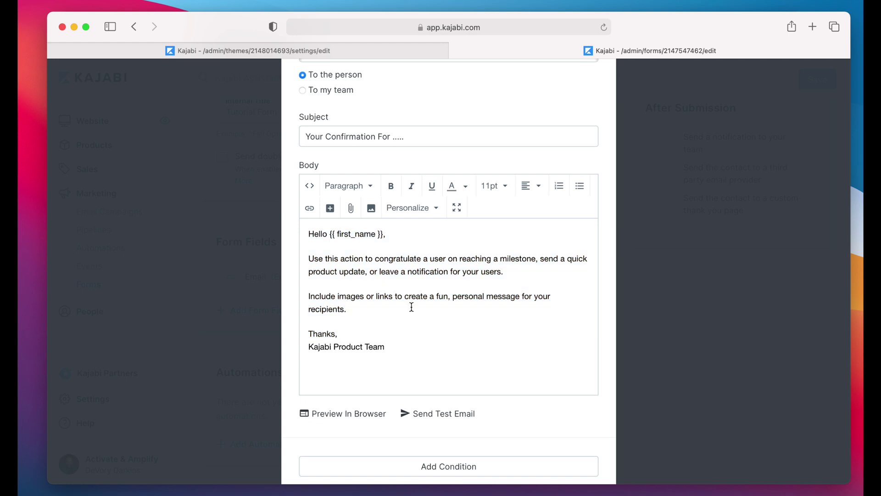
scroll(374, 329, down, 1)
scroll(374, 328, down, 3)
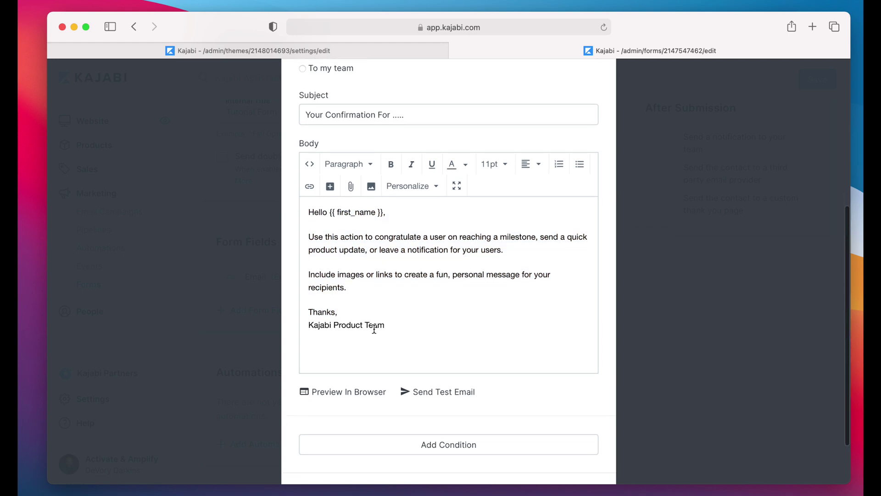
scroll(374, 329, down, 3)
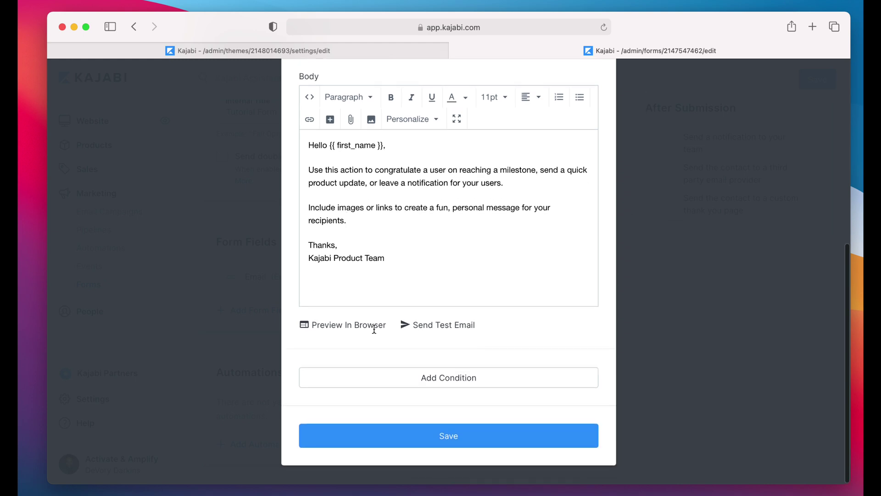
click(453, 445)
scroll(447, 347, down, 4)
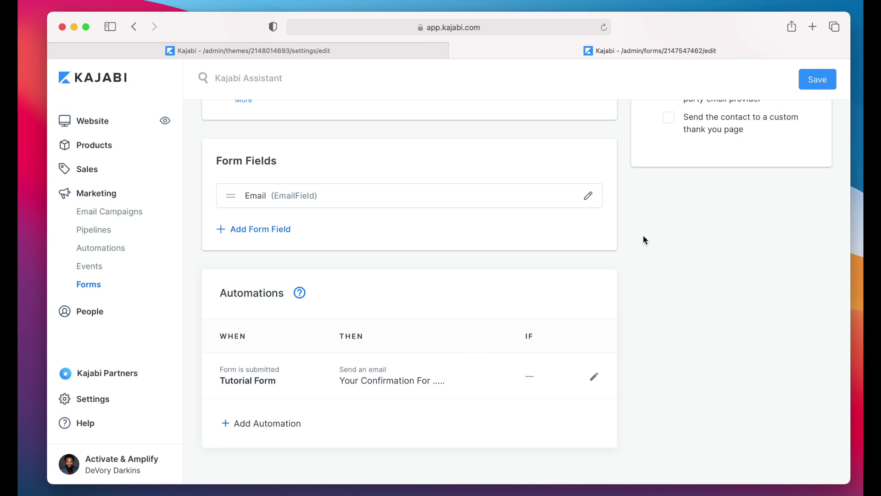
scroll(642, 239, up, 3)
scroll(641, 247, up, 2)
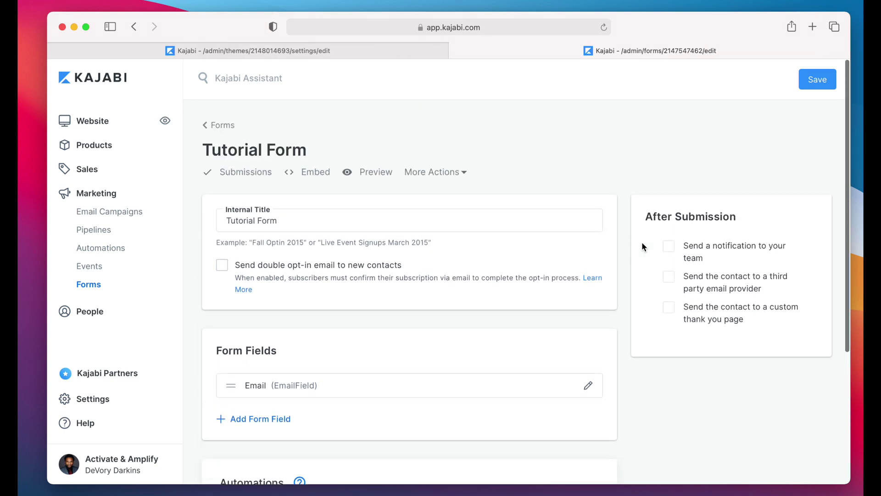
Step: Enable team notifications, add the team's e-mail address as recipient, and save the form
click(675, 248)
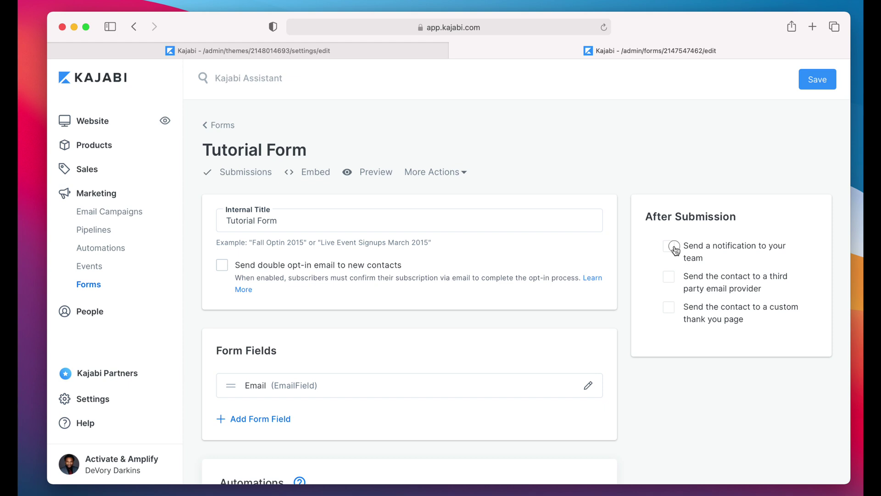
scroll(715, 224, down, 4)
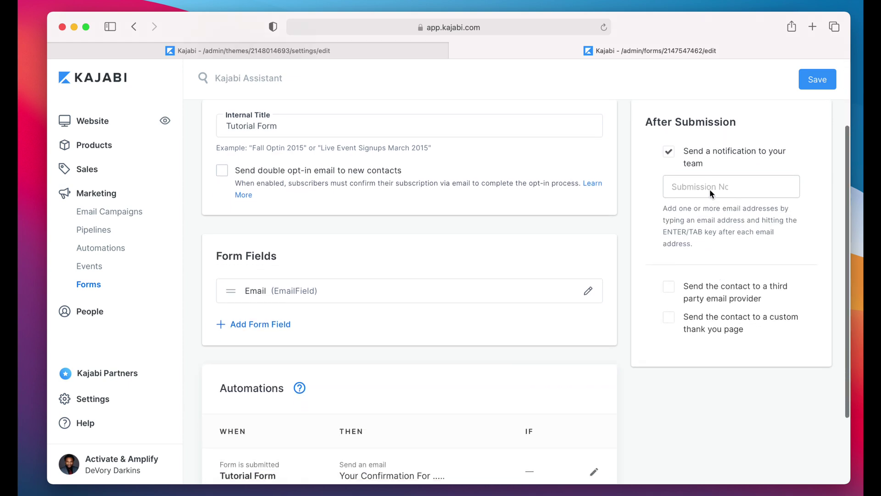
click(711, 184)
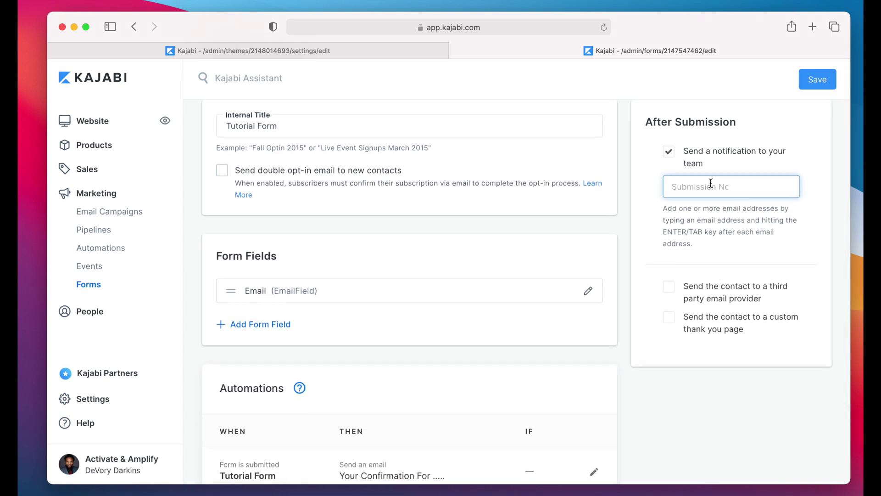
scroll(710, 182, up, 2)
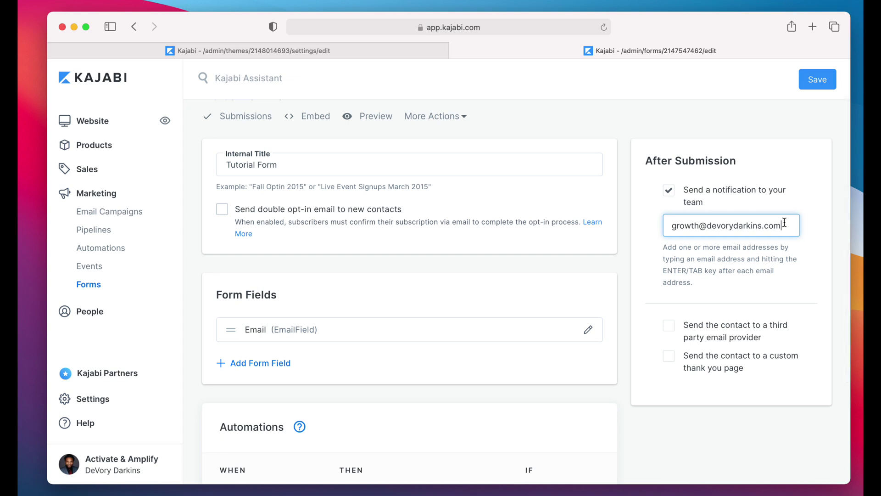
key(Return)
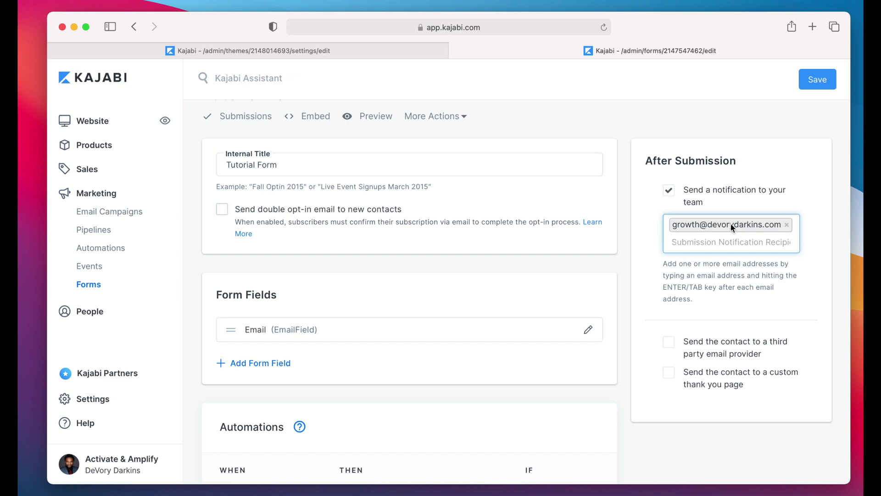
click(818, 82)
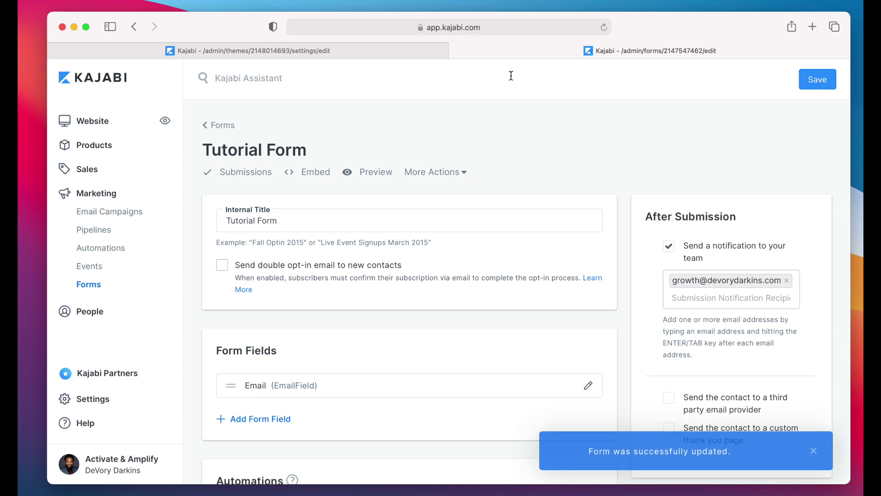
mouse_move(409, 51)
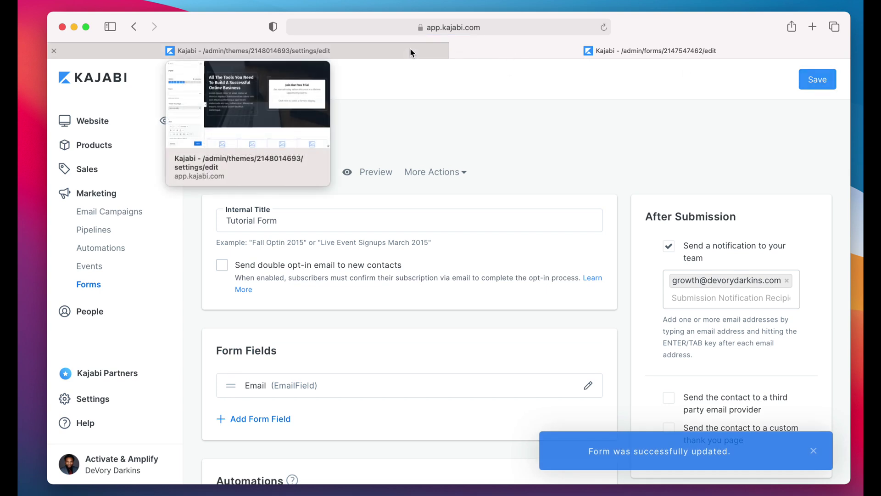
Step: Set the opt-in page's form block to Tutorial Form and save the page
click(381, 55)
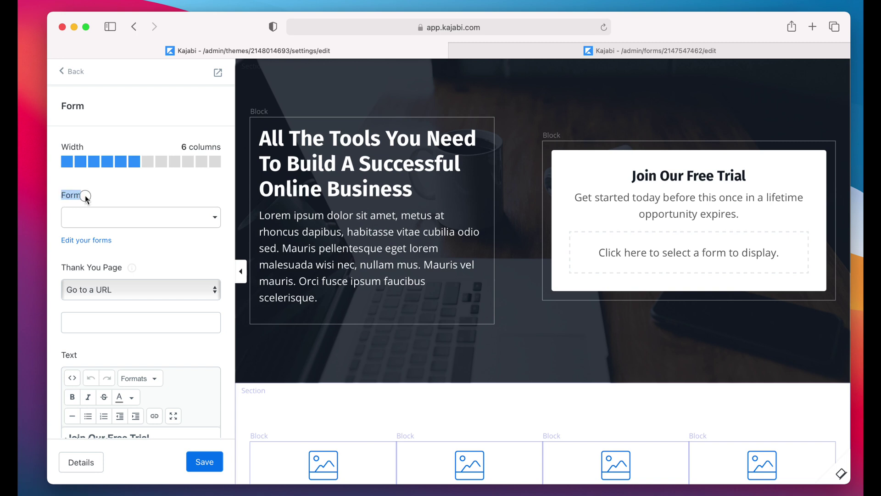
click(192, 223)
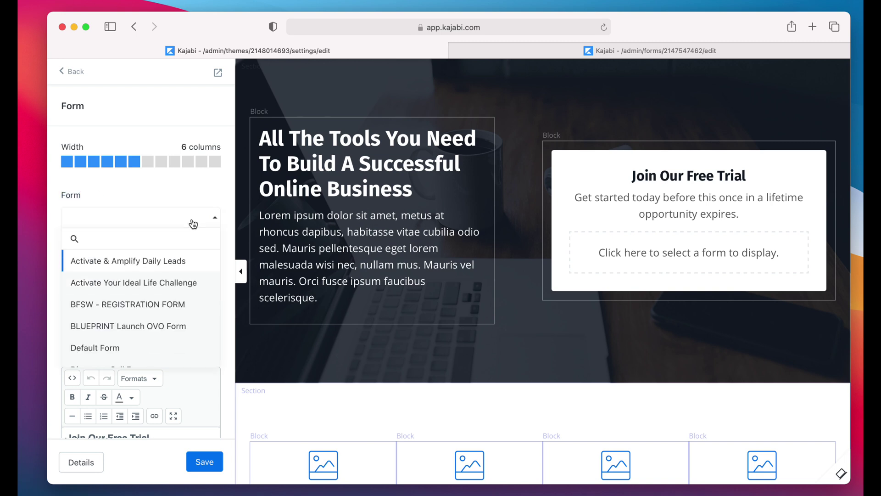
scroll(161, 303, down, 15)
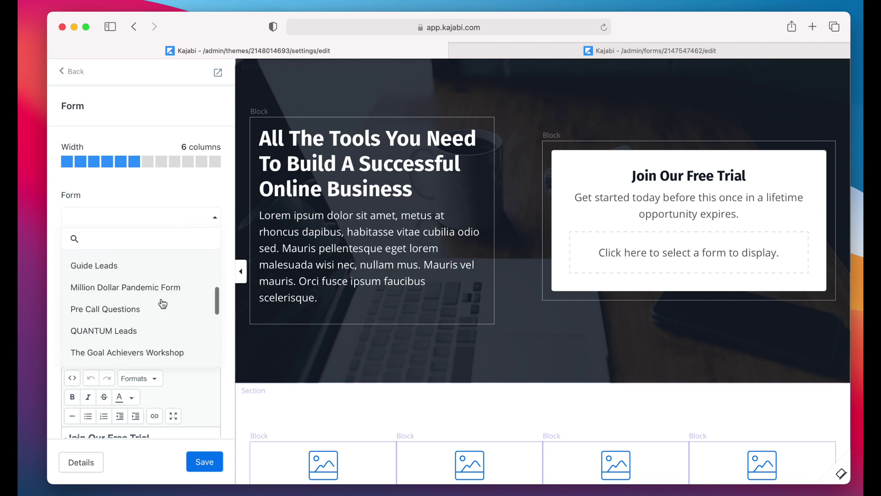
scroll(162, 301, down, 2)
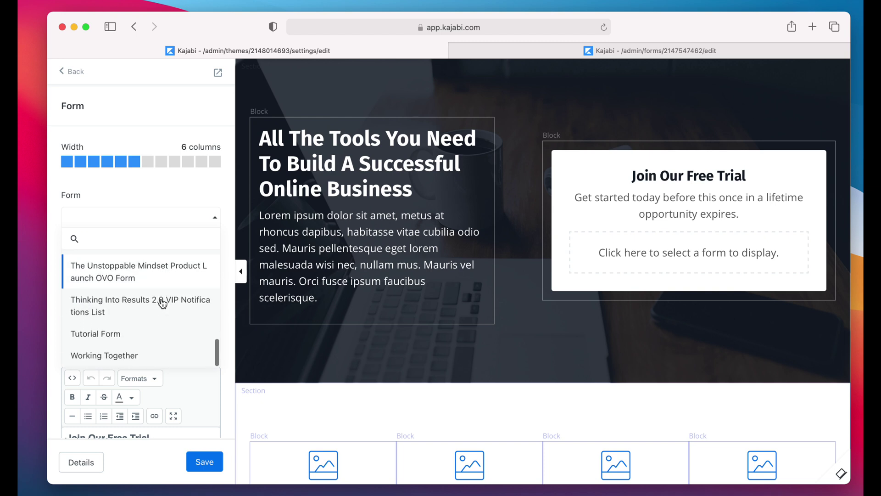
text(Tut)
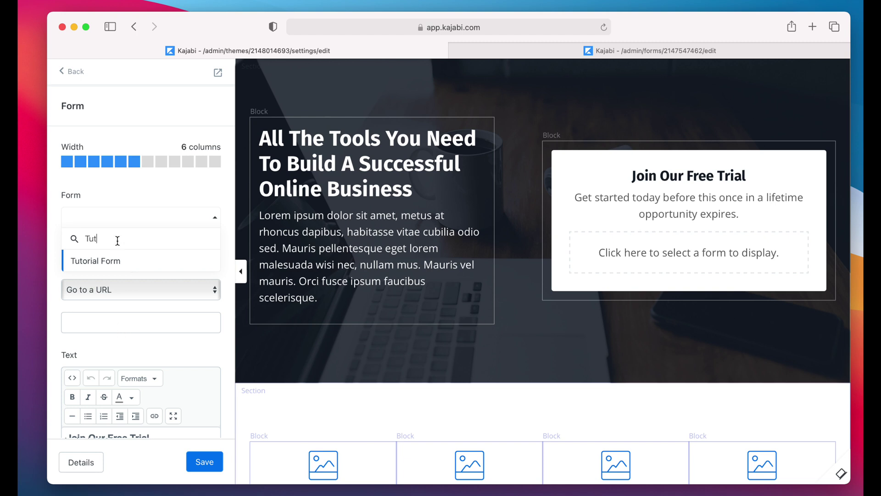
click(111, 260)
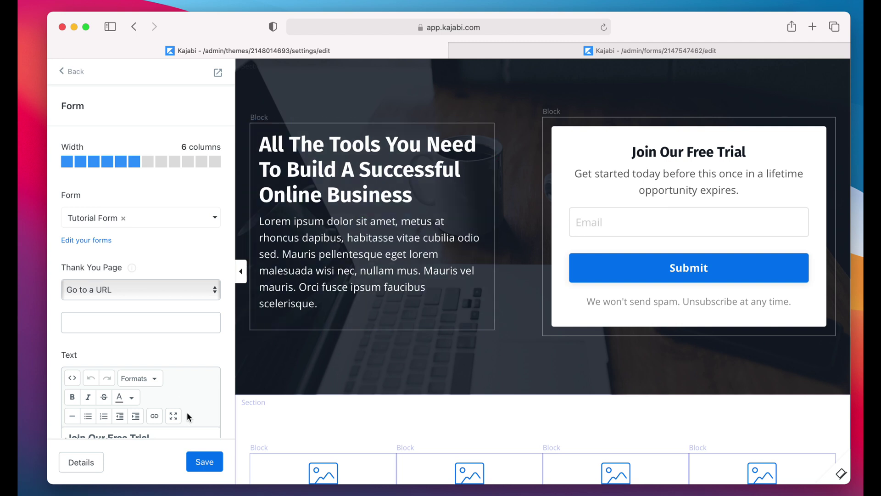
click(203, 462)
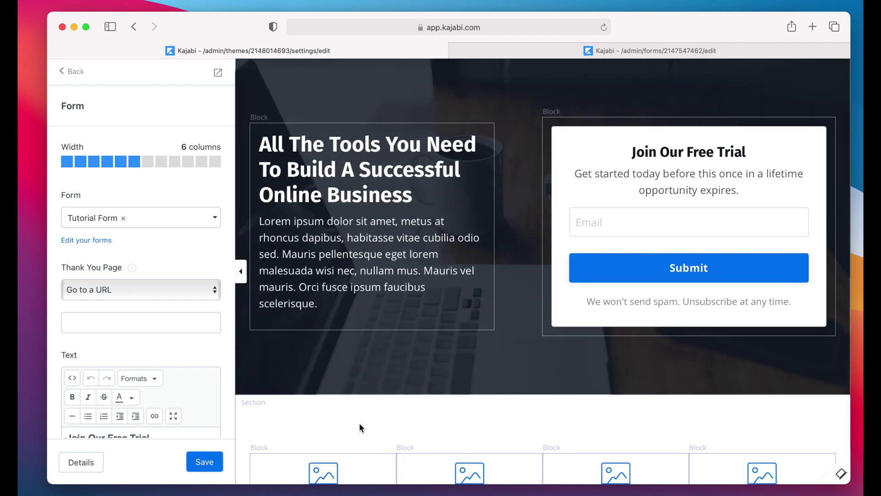
scroll(359, 427, down, 7)
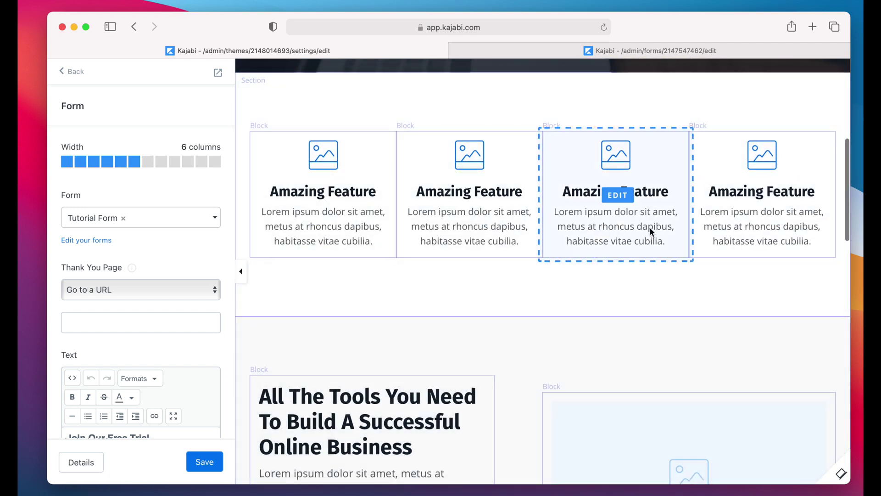
scroll(489, 284, down, 6)
scroll(489, 283, down, 6)
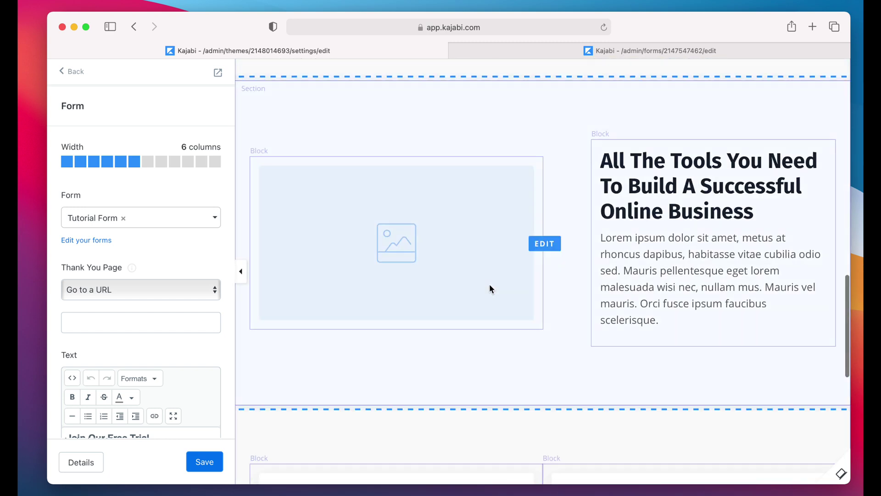
scroll(489, 284, up, 14)
scroll(489, 283, down, 7)
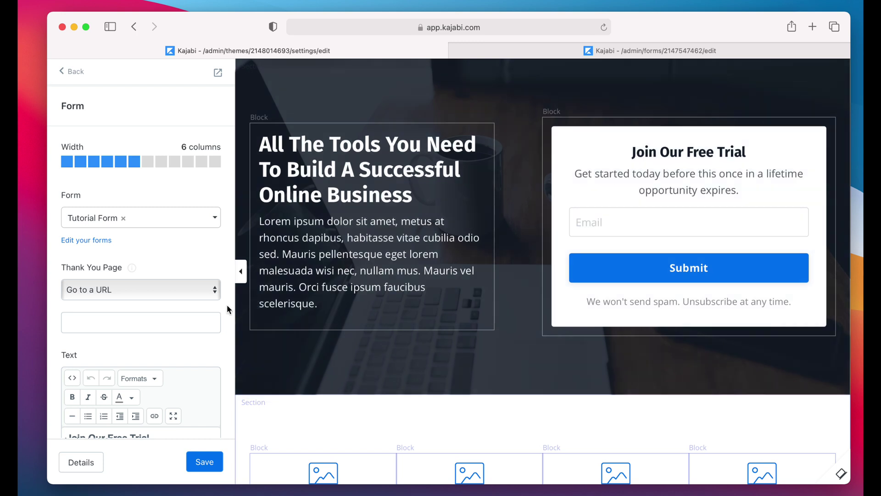
scroll(155, 302, down, 2)
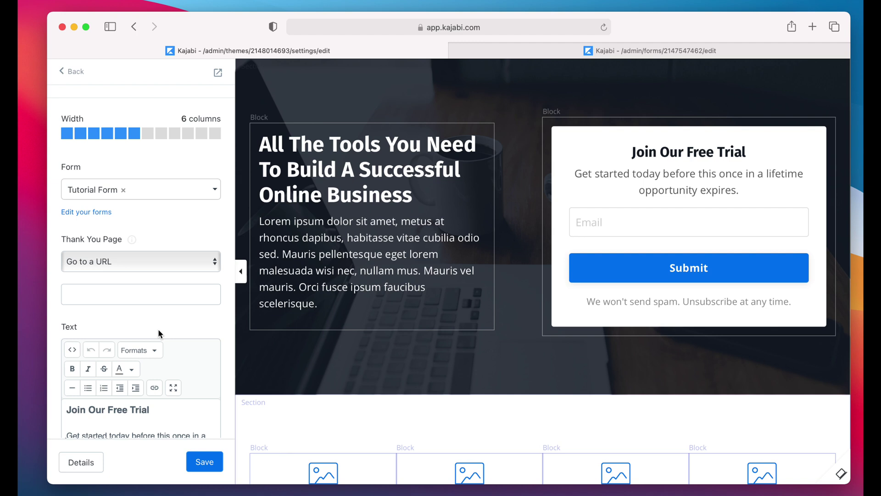
scroll(158, 329, up, 2)
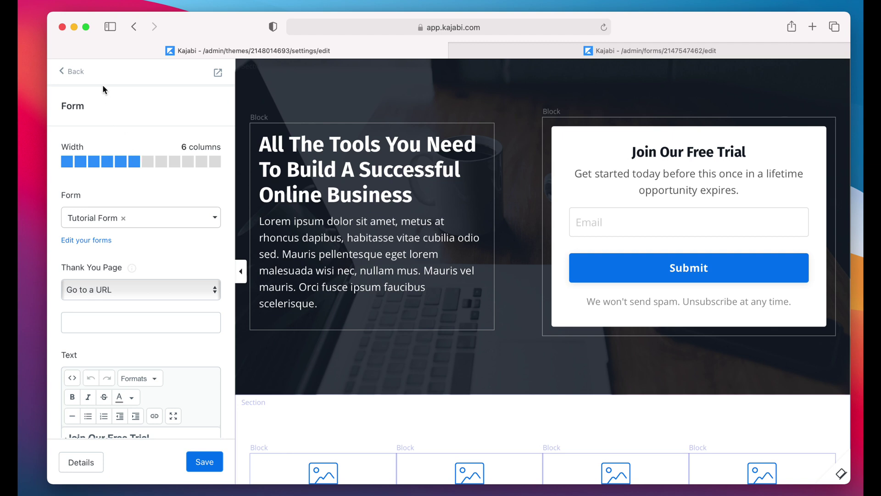
Step: Leave the Opt In Page editor and return to the landing pages list
click(79, 77)
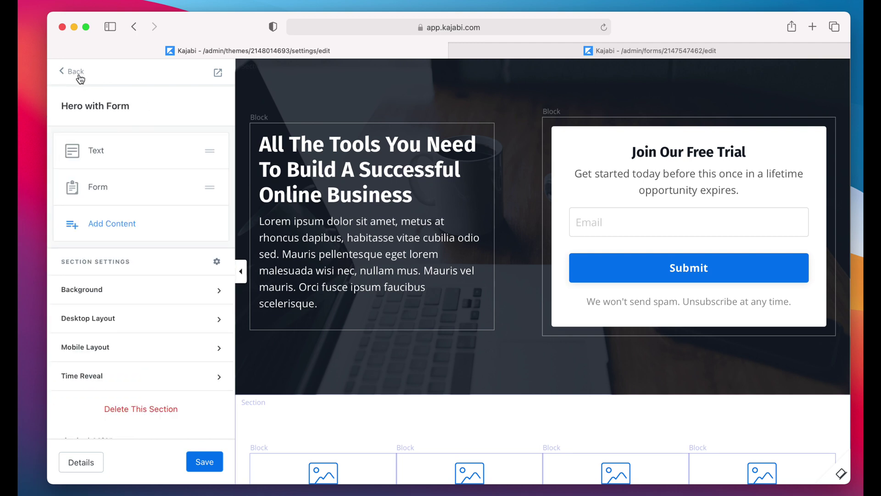
click(79, 77)
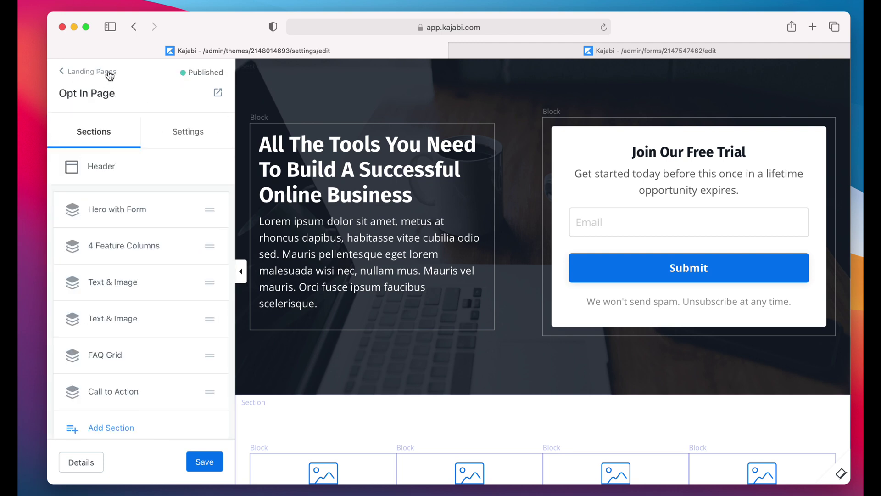
click(103, 75)
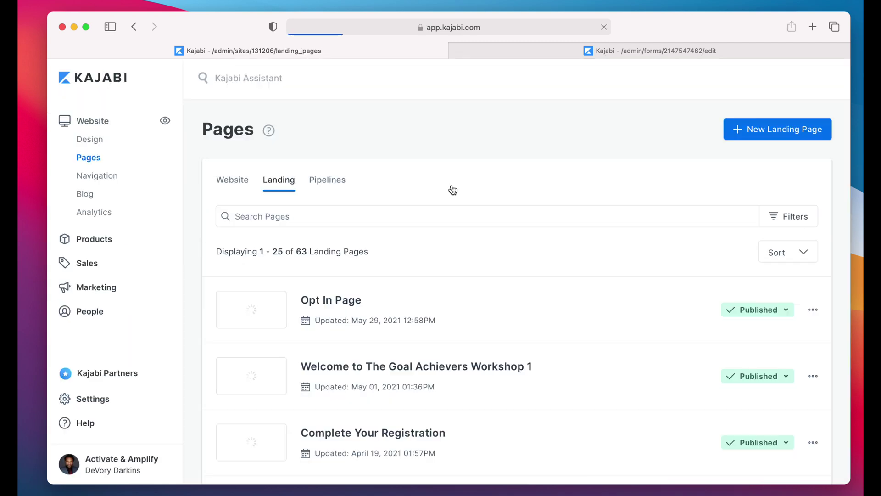
scroll(455, 189, down, 1)
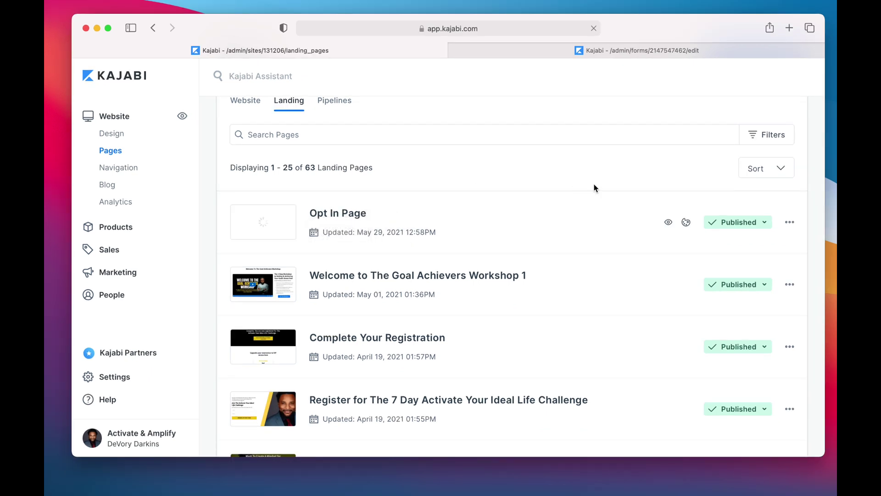
scroll(601, 195, up, 3)
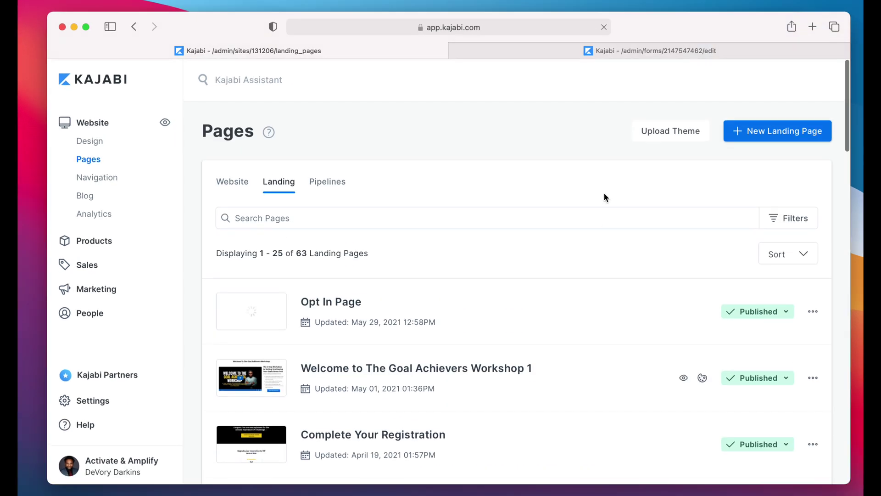
Step: Start a new landing page and scroll to the Thank You & Confirmation templates
click(787, 134)
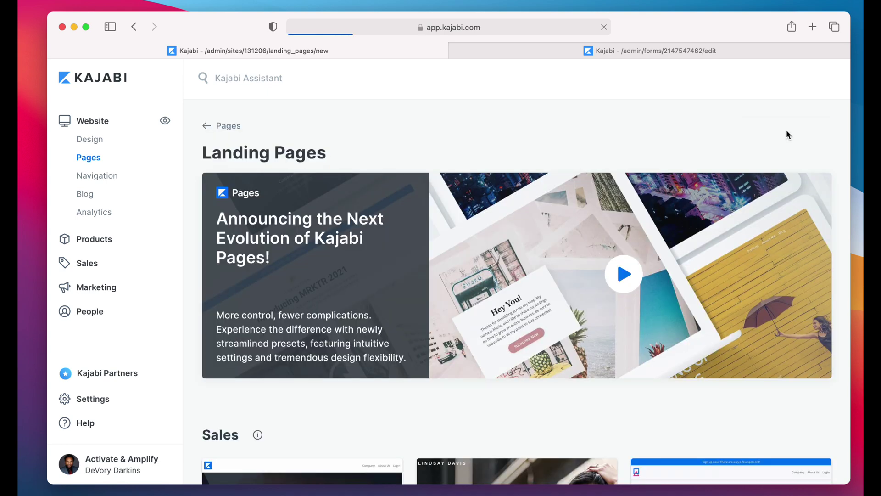
scroll(574, 188, down, 5)
scroll(574, 187, down, 10)
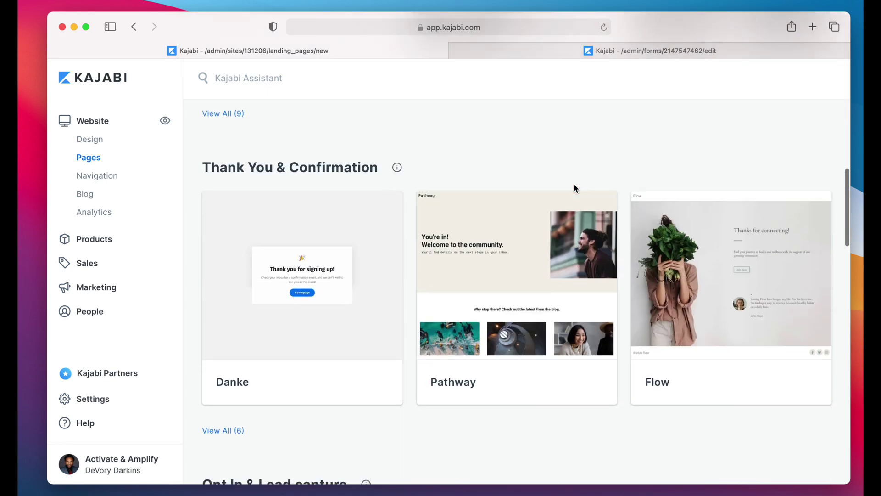
scroll(574, 184, down, 3)
mouse_move(302, 189)
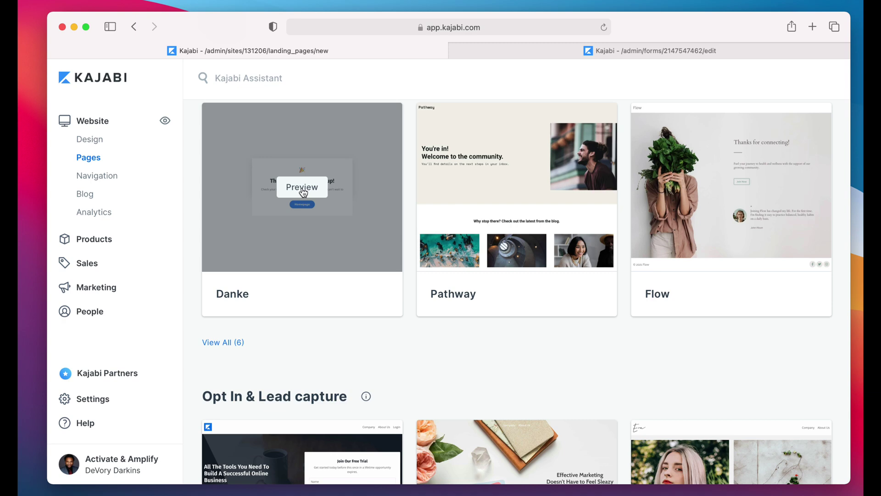
Step: Preview the Danke template and create 'Tutorial Thank You Page' from it
click(302, 190)
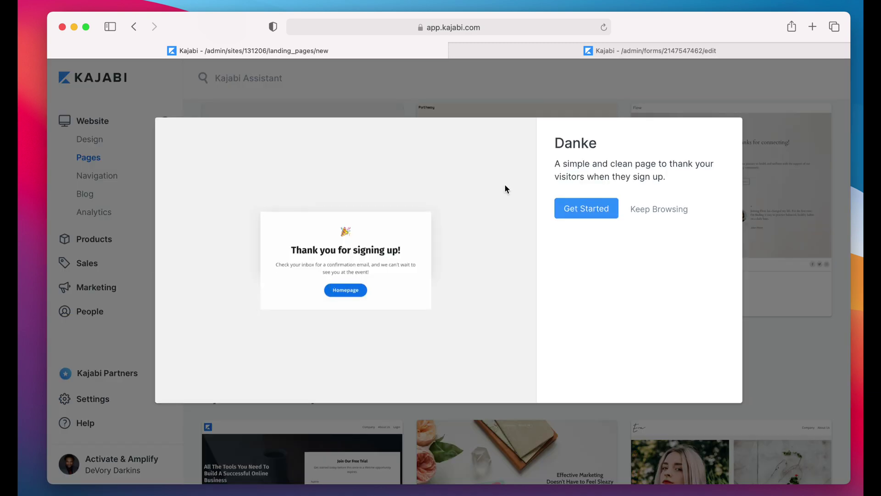
drag(556, 141, 629, 161)
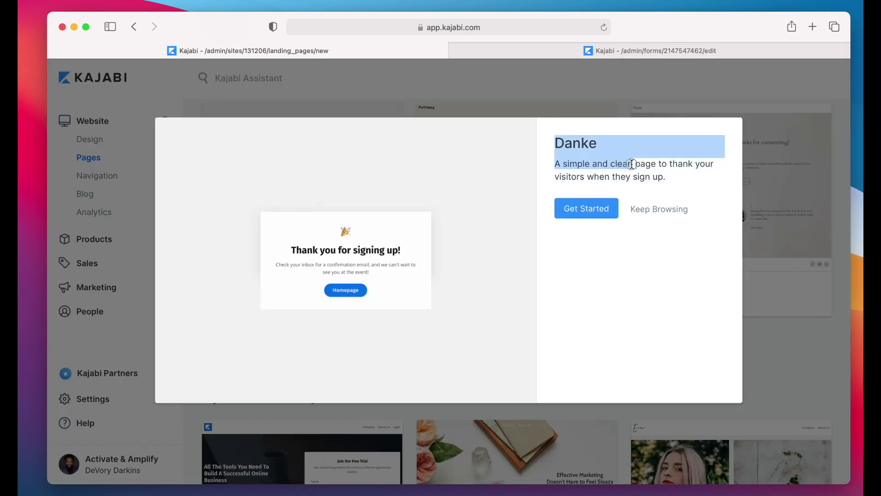
click(660, 166)
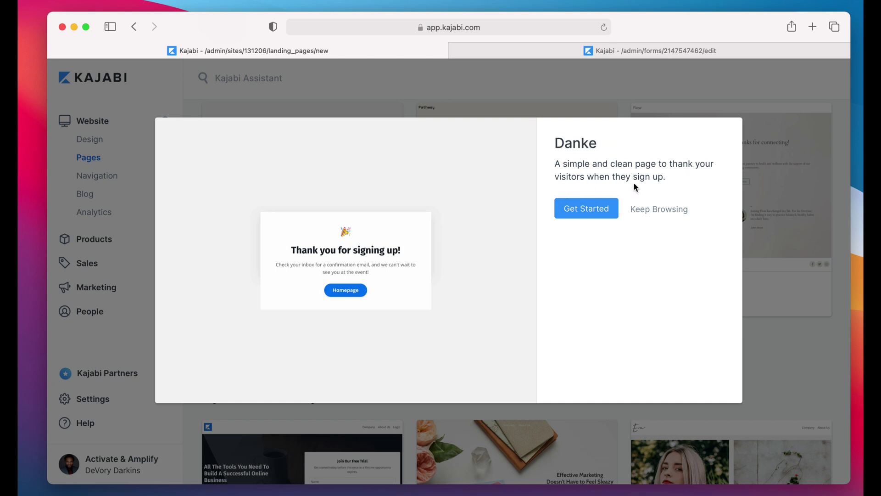
click(605, 215)
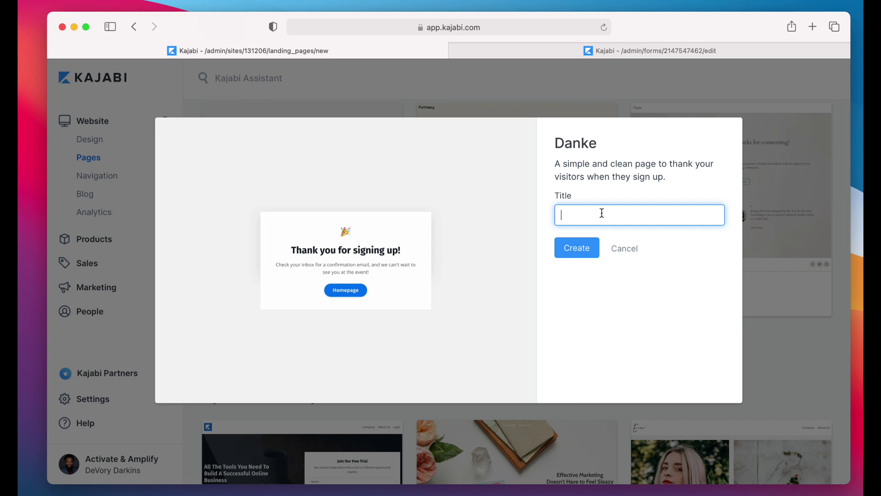
text(Tutorial Thank You Page)
click(586, 248)
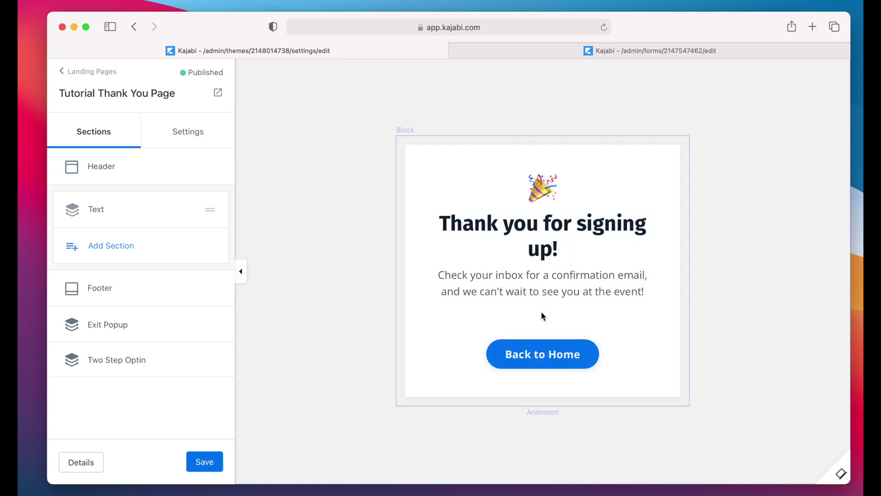
Step: Change the Back to Home button label to 'Join The Facebook Group'
click(541, 269)
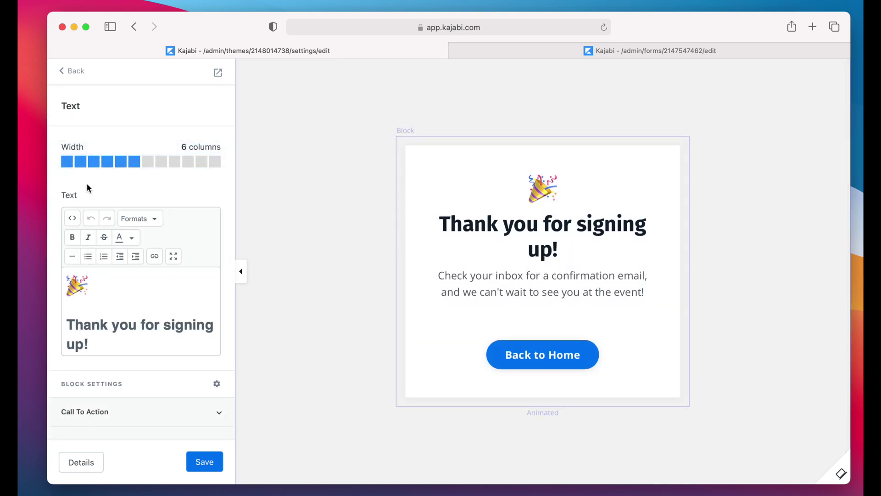
mouse_move(539, 361)
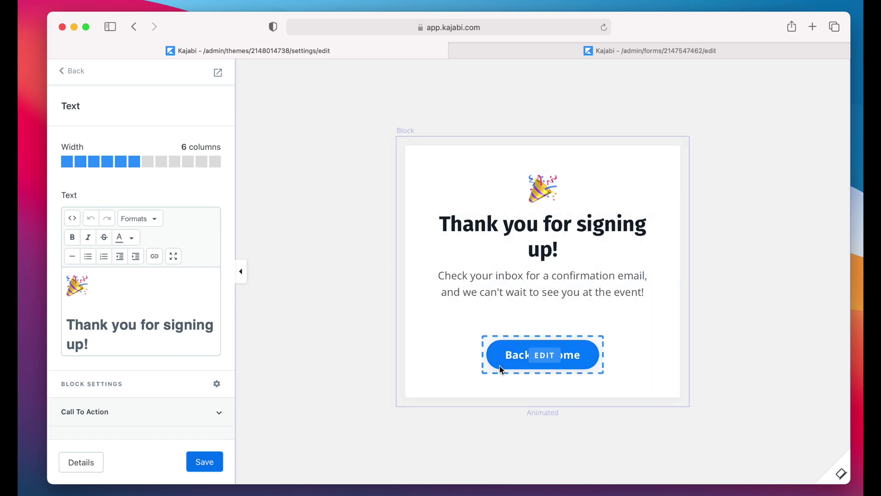
click(546, 356)
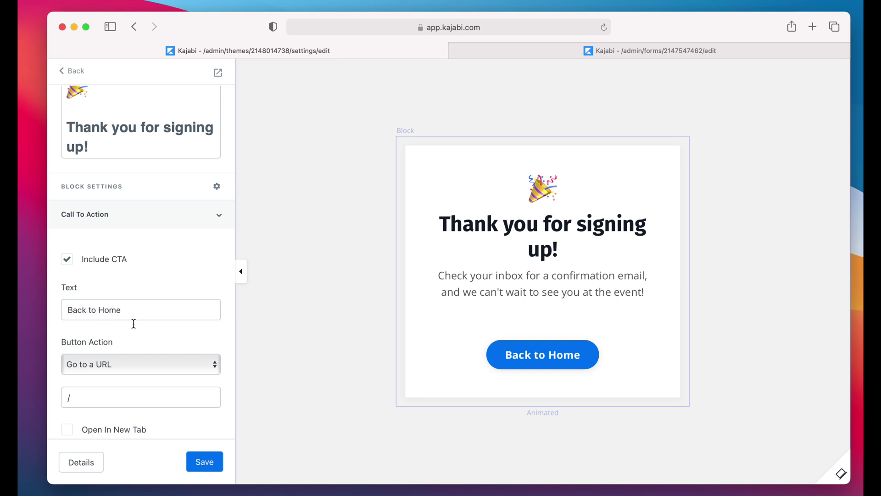
scroll(133, 323, down, 3)
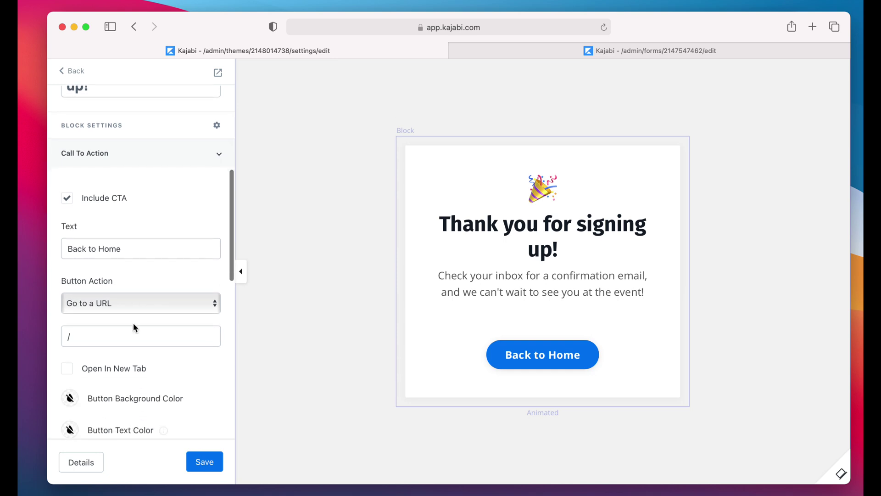
click(125, 243)
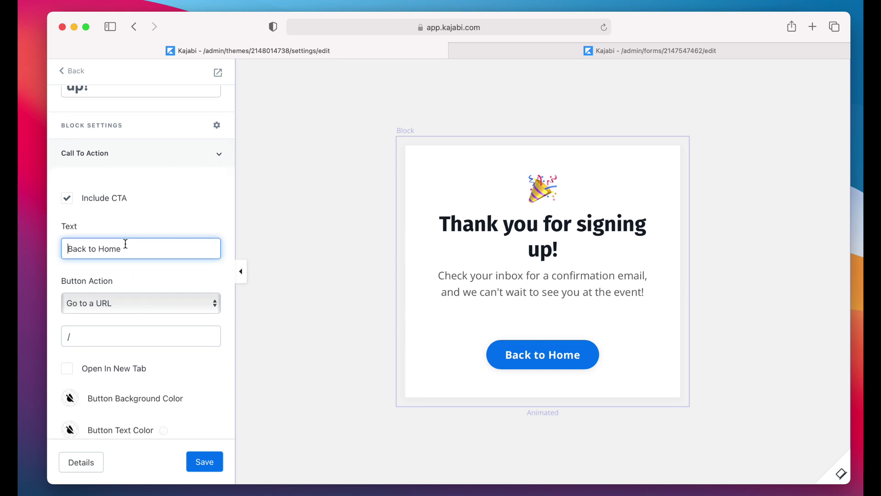
key(alt+shift+Right)
key(alt+shift+Right)
key(alt+shift+Right)
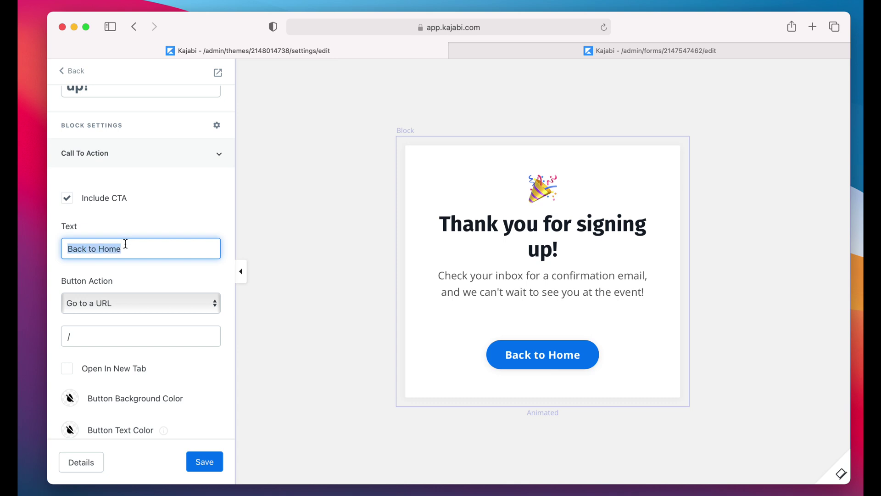
text(Jo)
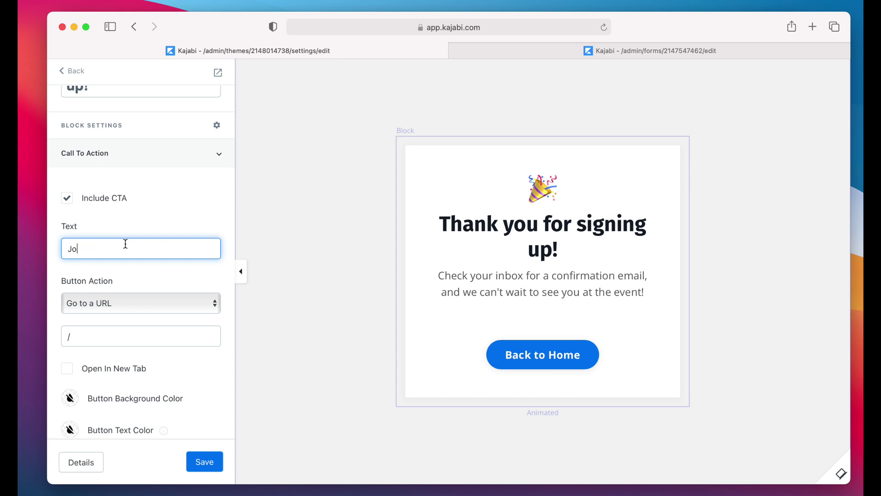
text(in Th)
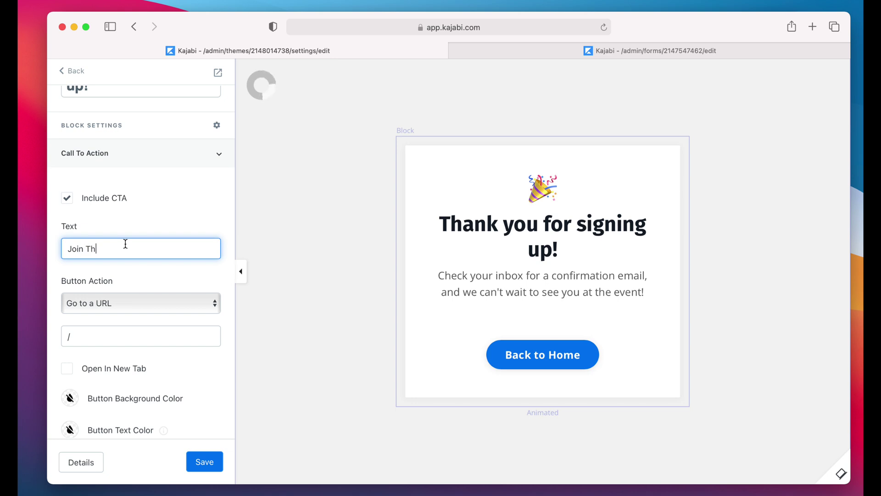
text(e Free )
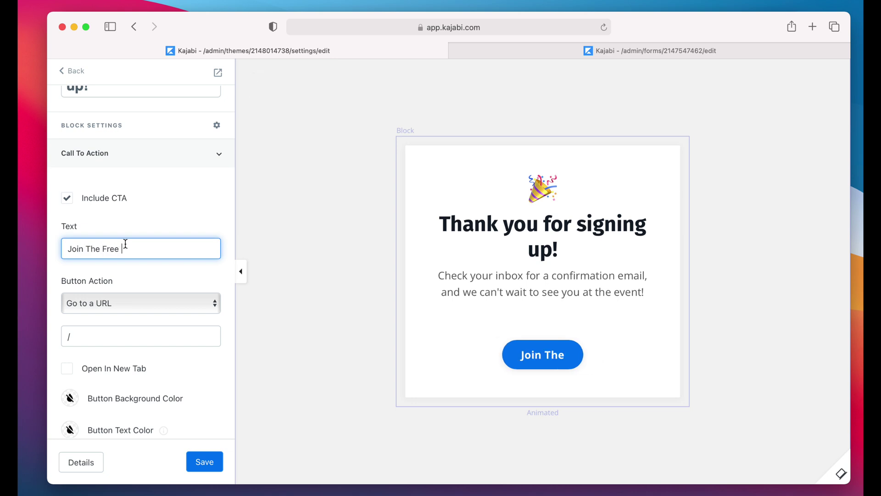
text(Facebook Group)
drag(124, 249, 102, 249)
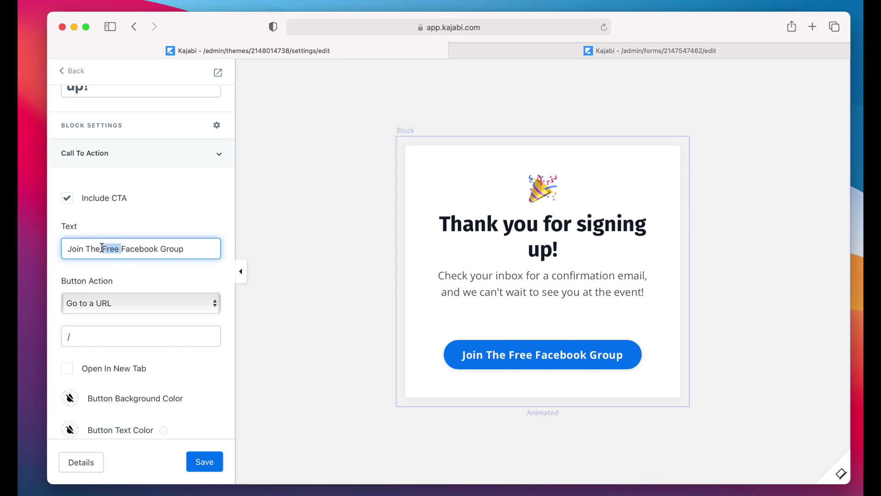
key(BackSpace)
click(145, 278)
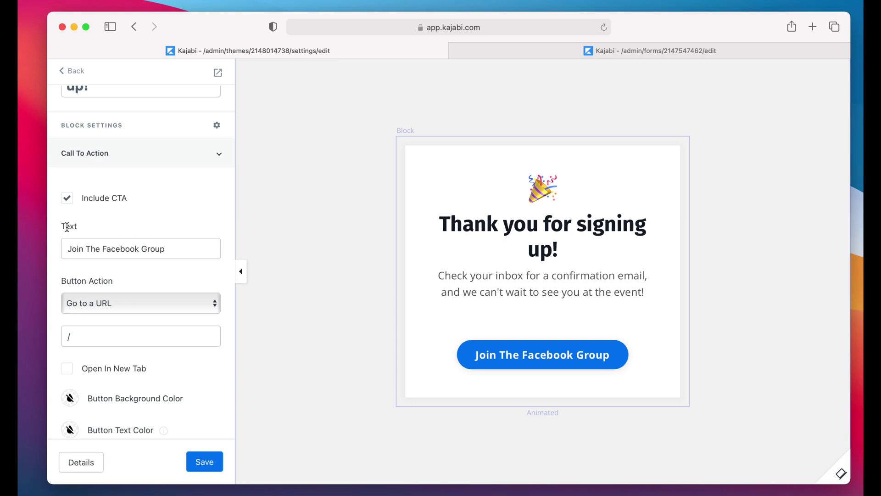
Step: Uncheck Include CTA to switch the button off
drag(71, 249, 198, 252)
click(198, 252)
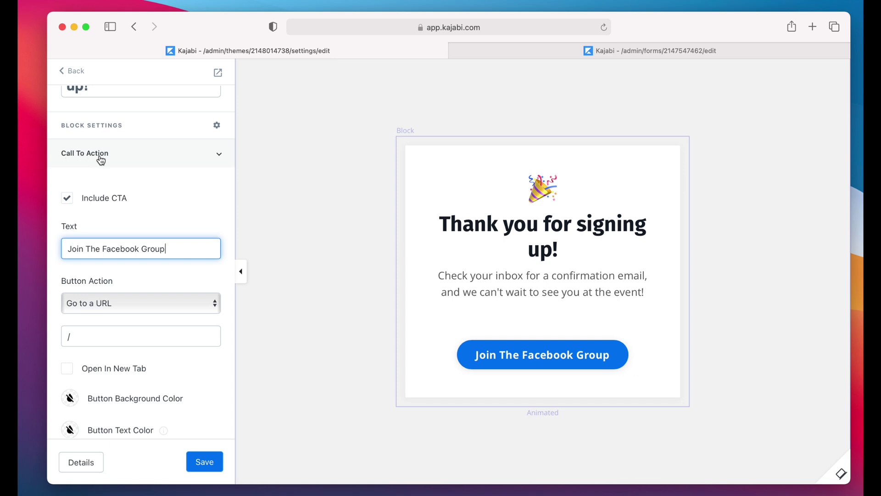
click(67, 202)
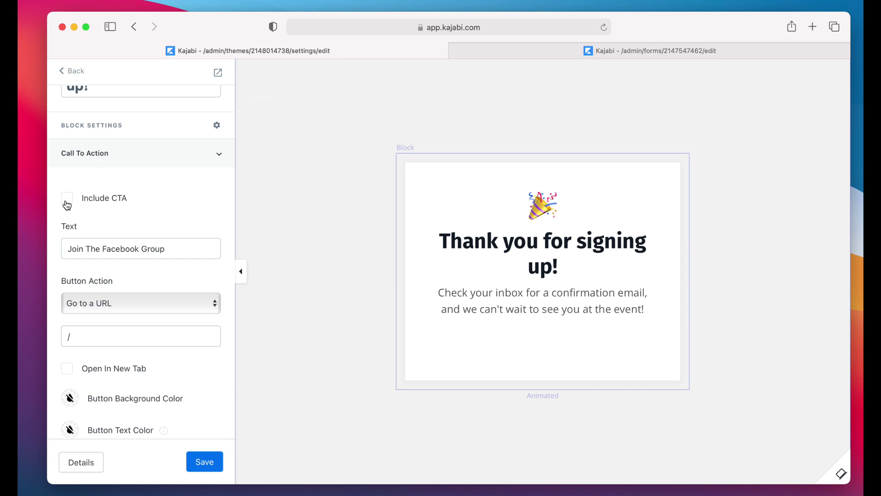
Step: Re-enable the button and set its URL to 'facebook.com/groups/grrou'
click(66, 202)
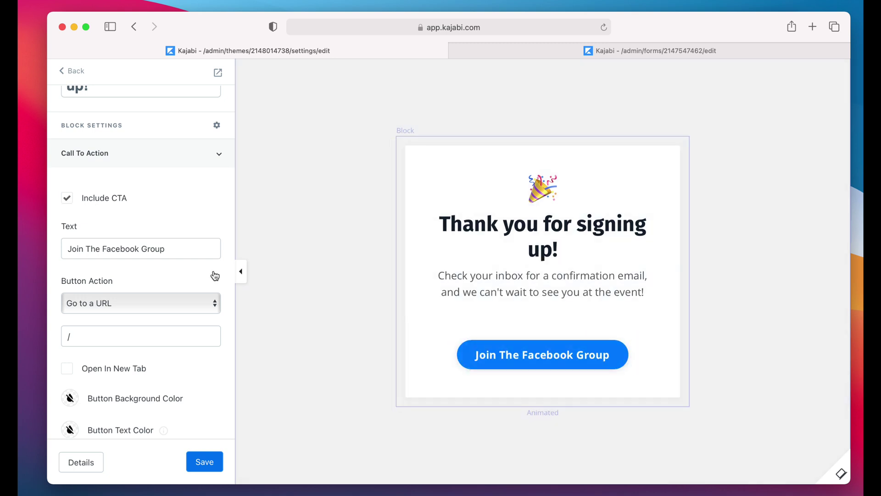
drag(69, 249, 183, 251)
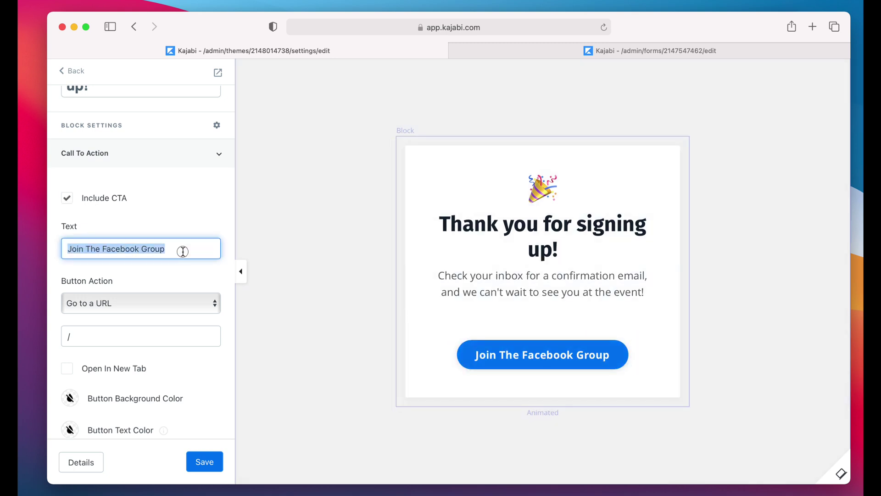
click(103, 302)
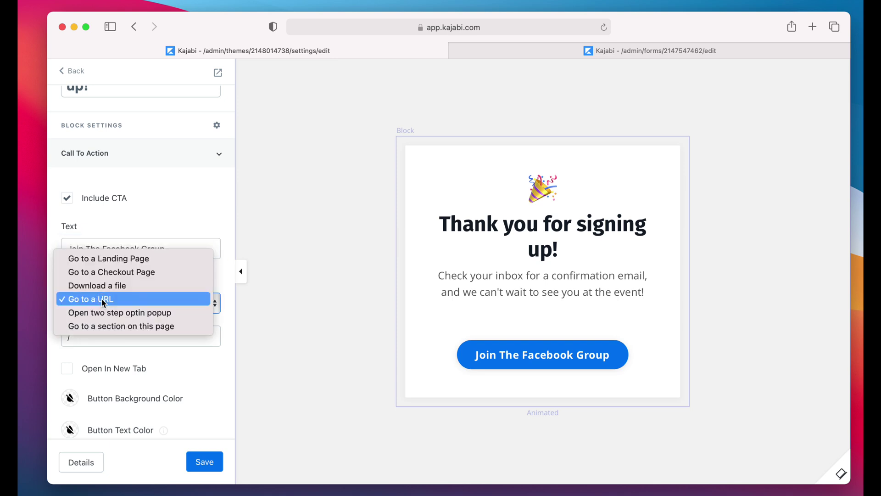
click(108, 344)
click(93, 334)
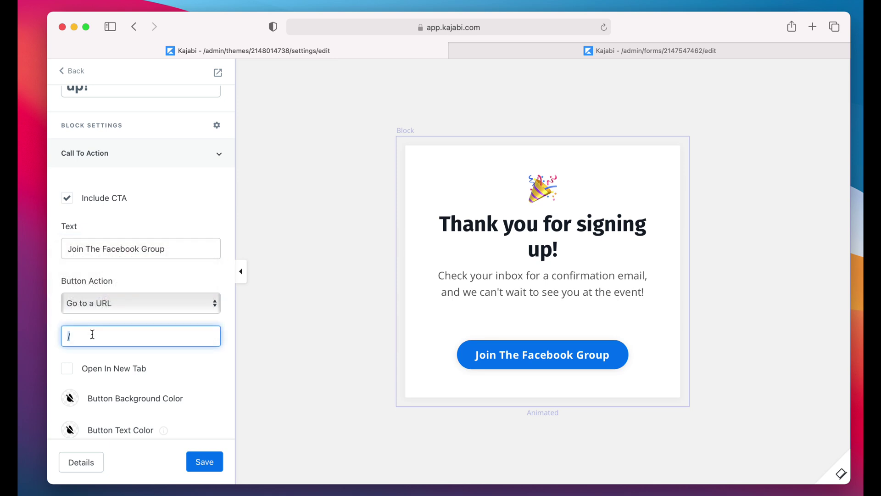
text(facebook.com/groups/gr)
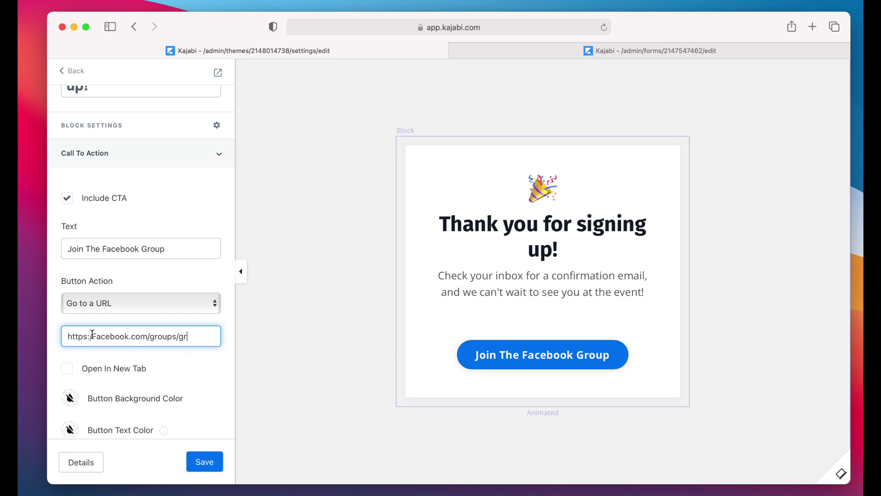
text(rou)
Step: Review the Call To Action settings and save the thank-you page
scroll(112, 354, down, 5)
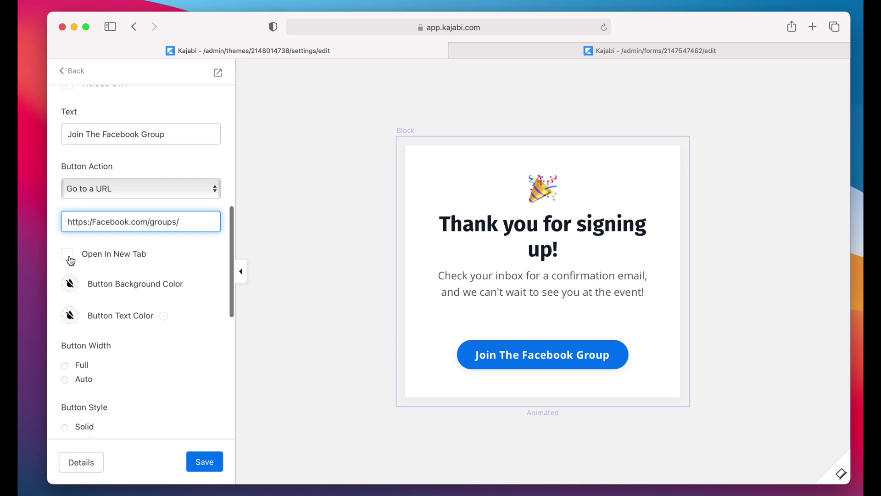
scroll(125, 370, down, 5)
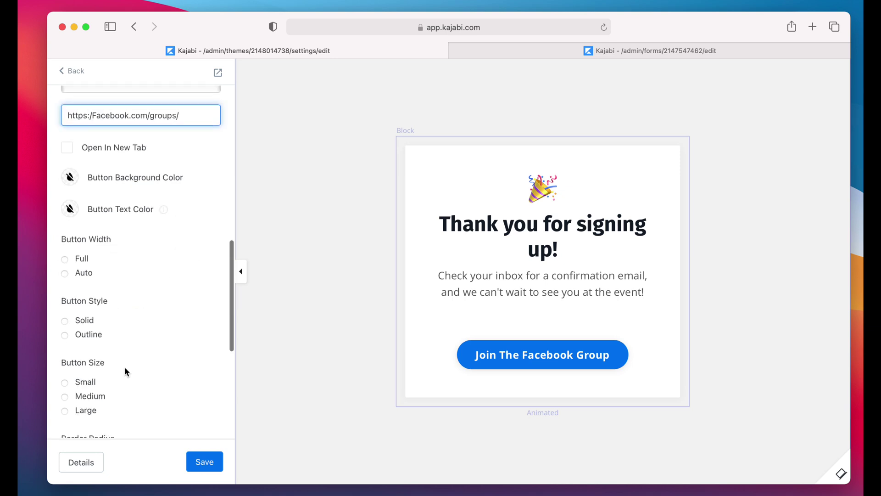
scroll(125, 366, down, 8)
scroll(111, 143, up, 6)
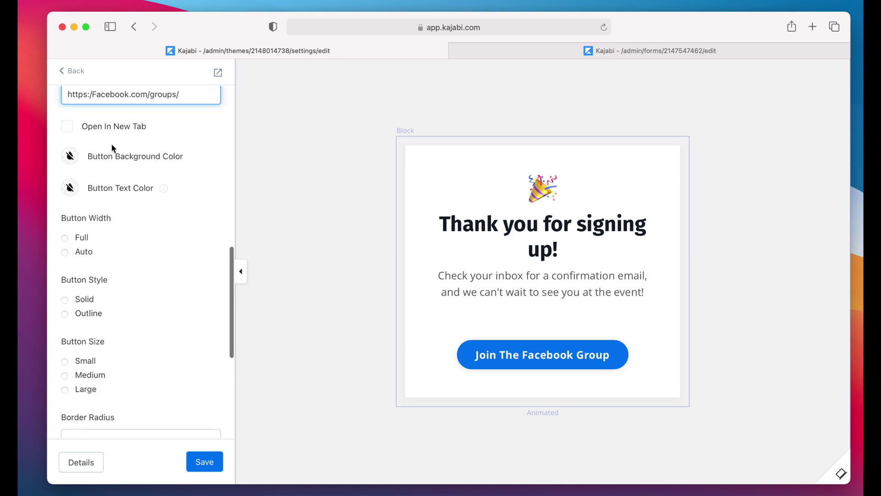
scroll(105, 347, down, 10)
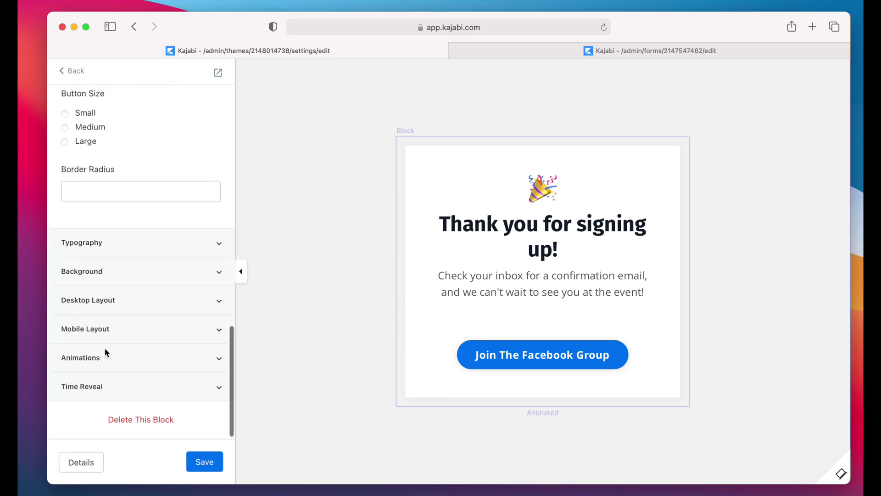
click(204, 462)
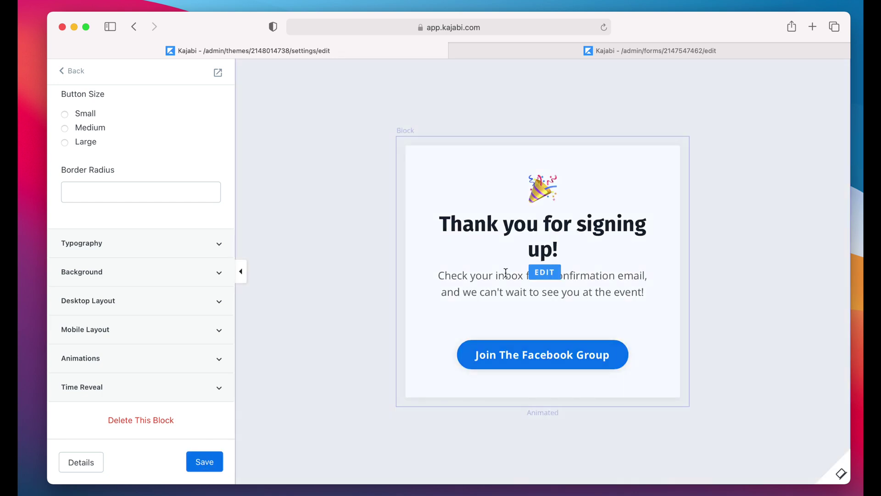
Step: Open the thank-you text block's settings and collapse its Call To Action section
click(542, 272)
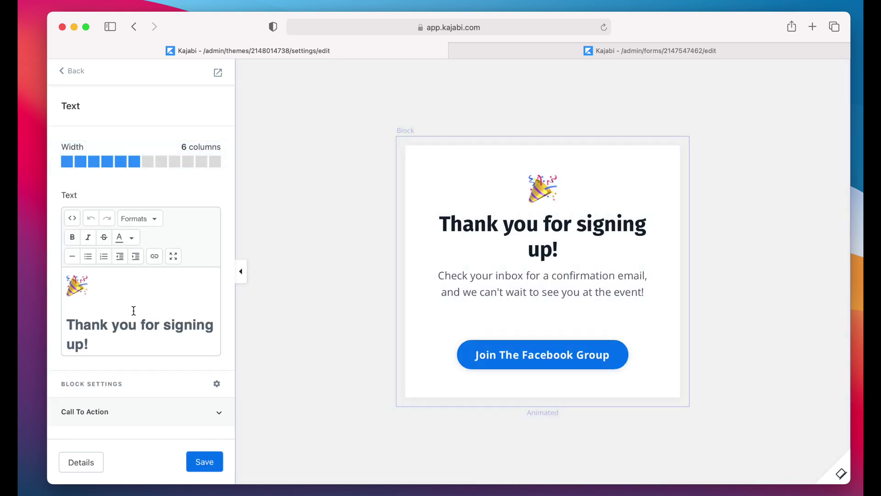
scroll(133, 321, down, 2)
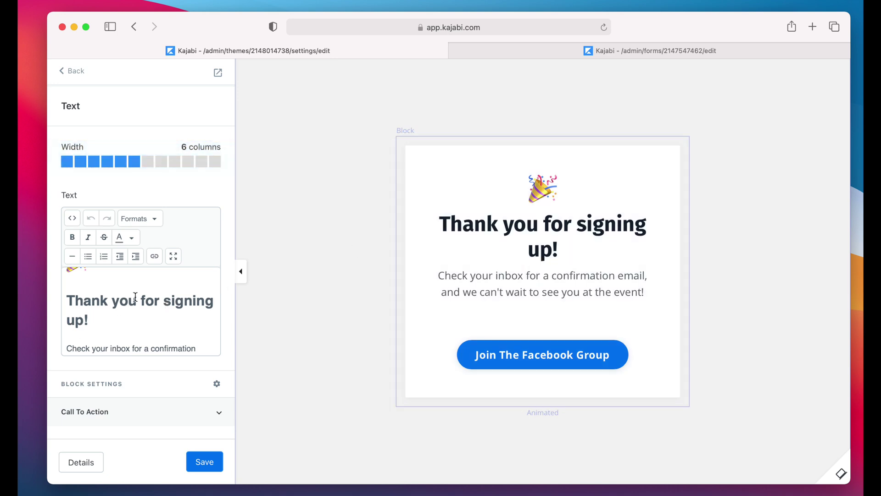
scroll(100, 331, up, 2)
scroll(99, 330, down, 4)
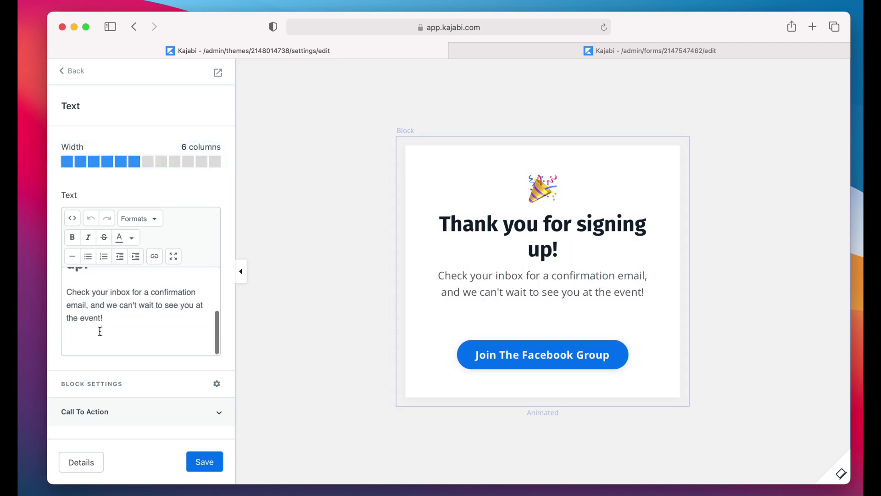
scroll(99, 331, up, 4)
scroll(87, 328, down, 4)
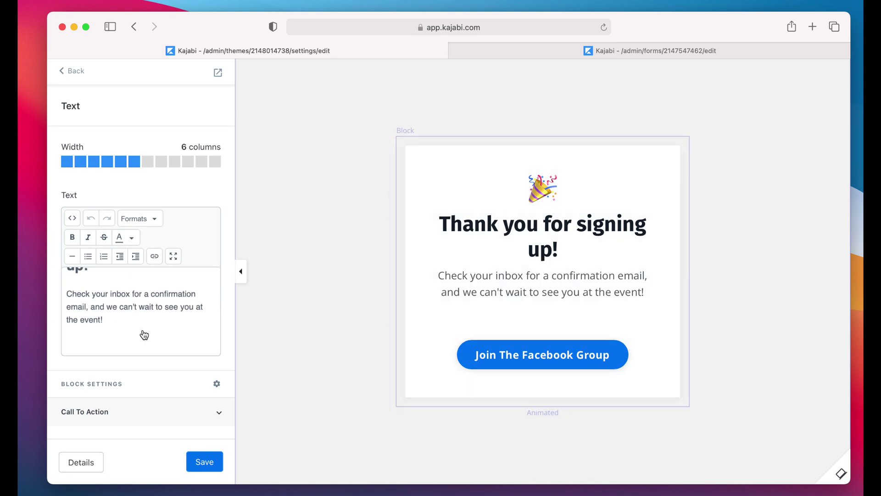
scroll(142, 335, down, 3)
scroll(143, 330, down, 3)
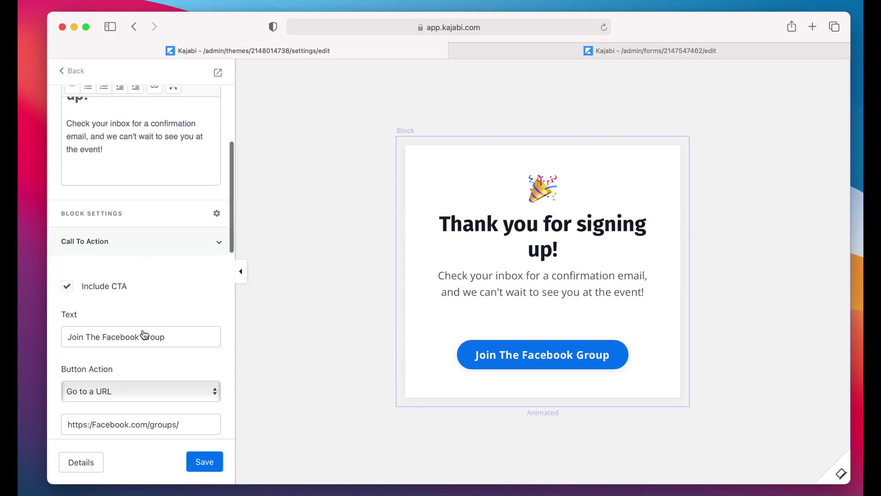
click(219, 244)
scroll(126, 311, down, 1)
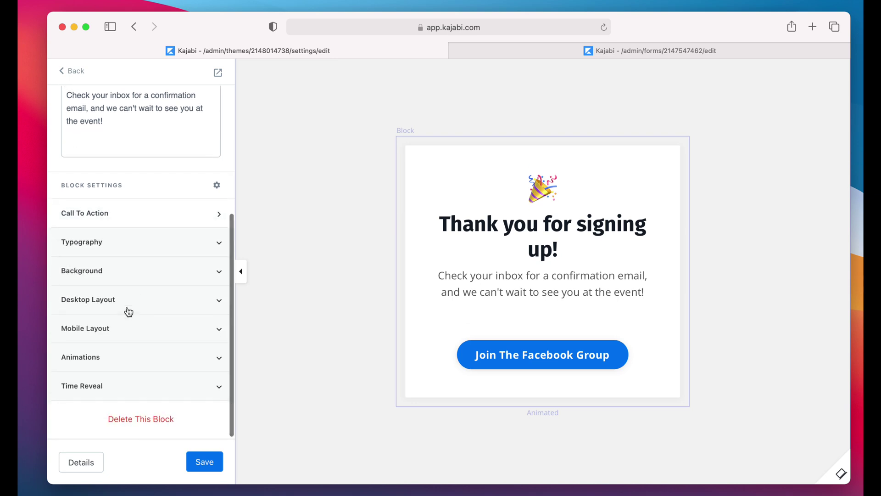
Step: Change the thank-you block's background colour from red to green and save the page
click(122, 282)
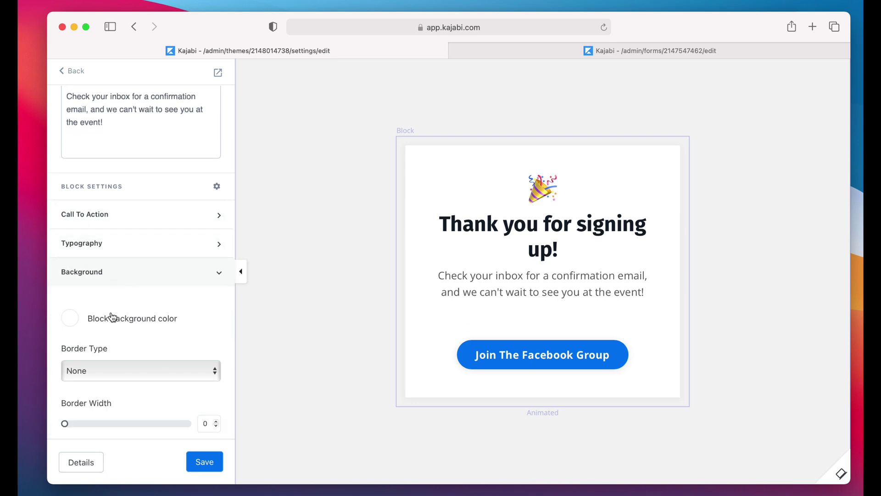
scroll(110, 316, down, 3)
click(72, 226)
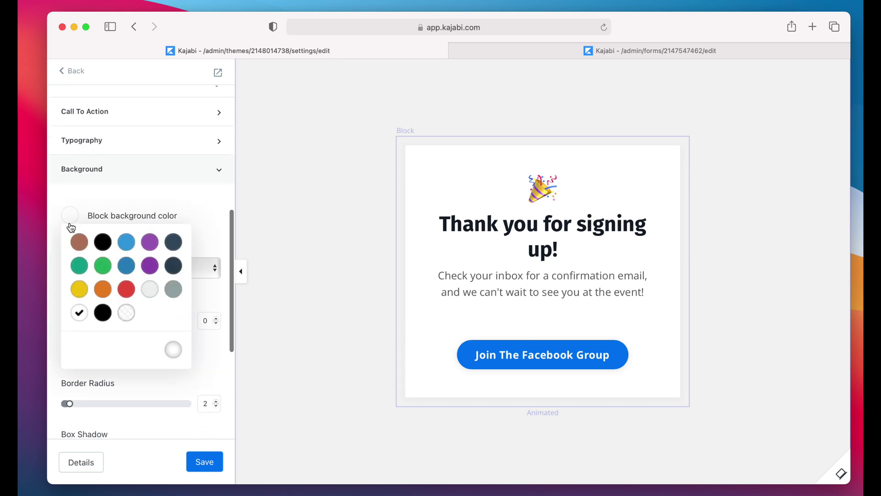
click(126, 289)
click(141, 199)
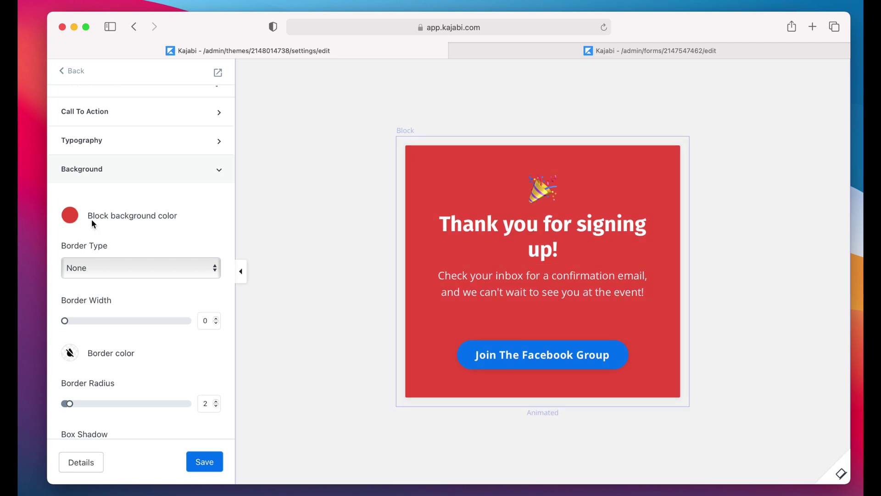
click(73, 216)
click(81, 271)
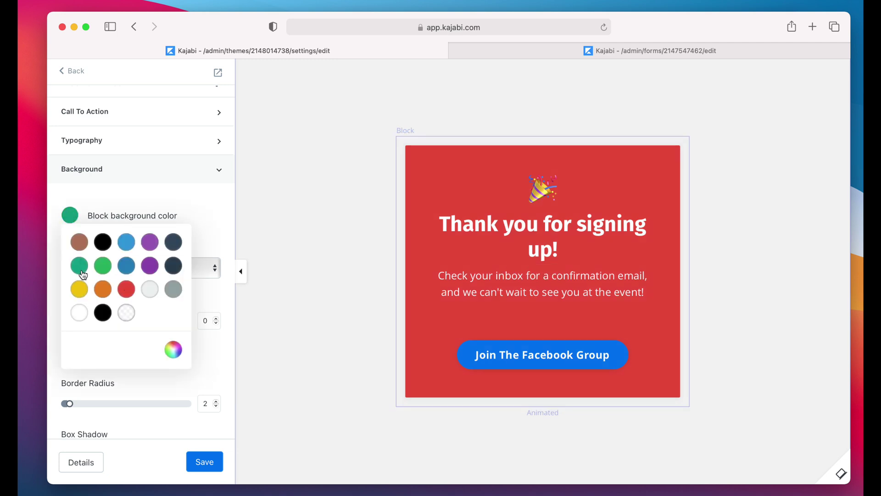
click(133, 193)
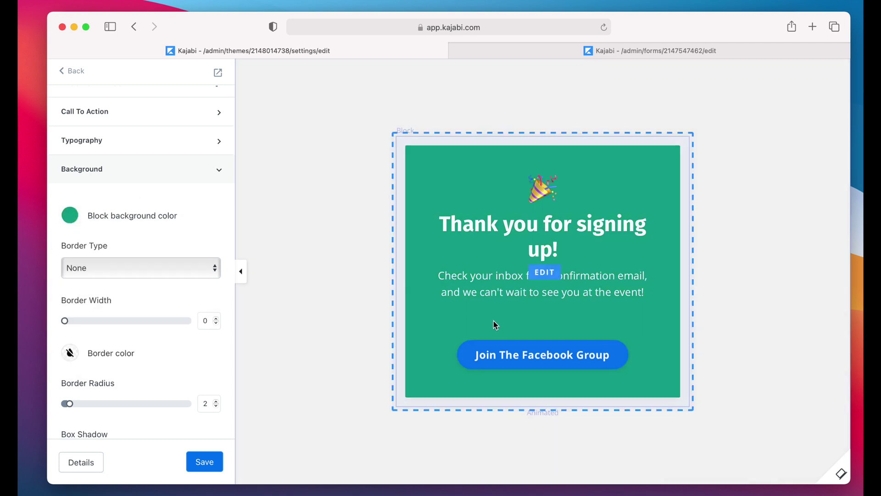
scroll(116, 365, down, 5)
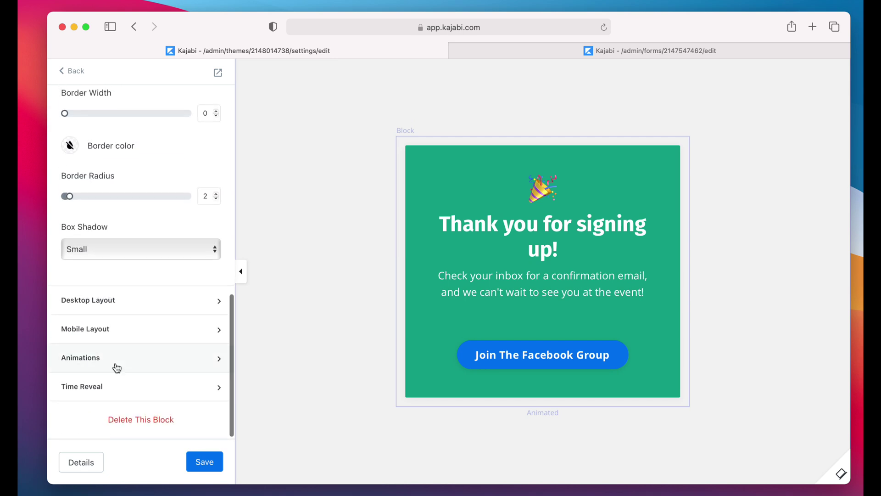
scroll(116, 366, up, 10)
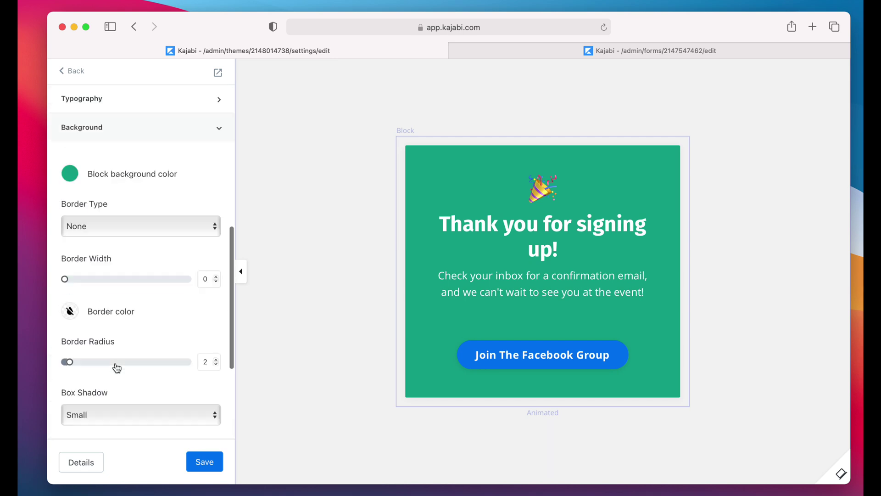
click(201, 462)
scroll(150, 286, up, 2)
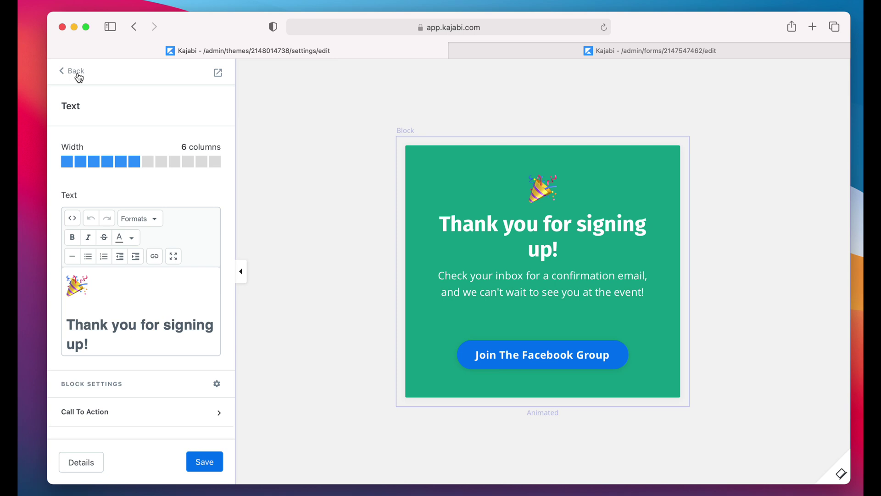
Step: Back out of the thank-you page editor to the Landing Pages list
click(76, 71)
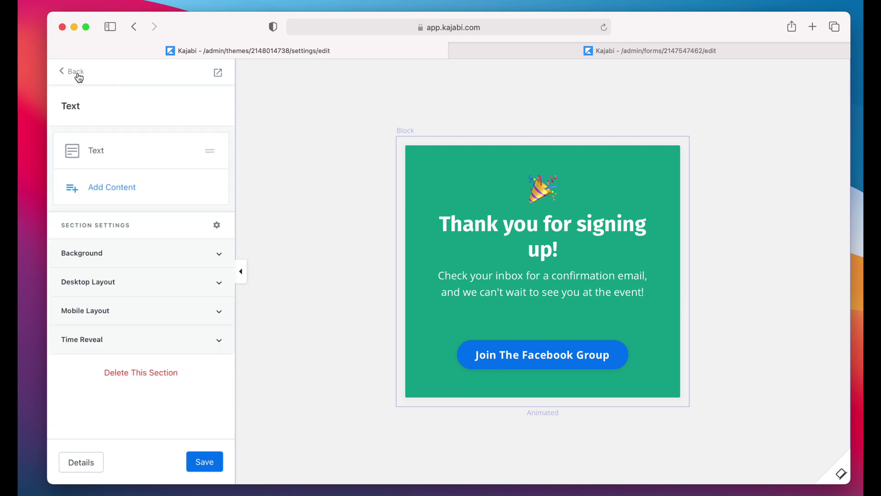
click(76, 71)
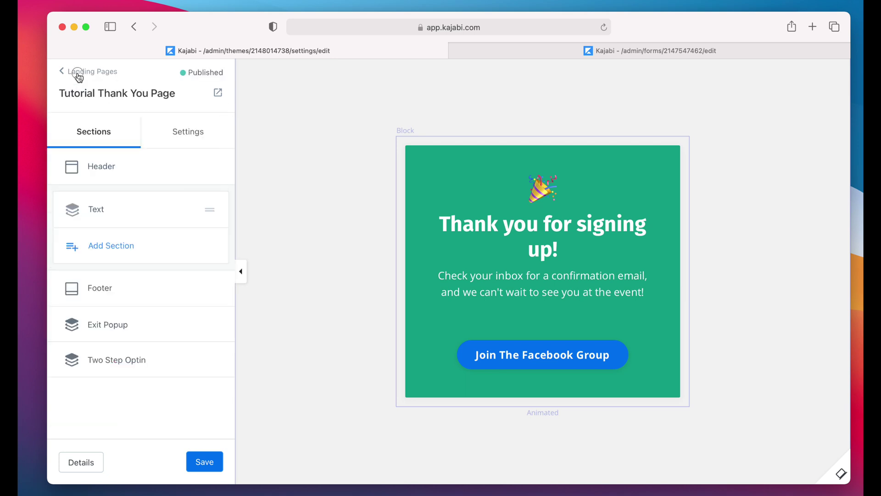
click(78, 73)
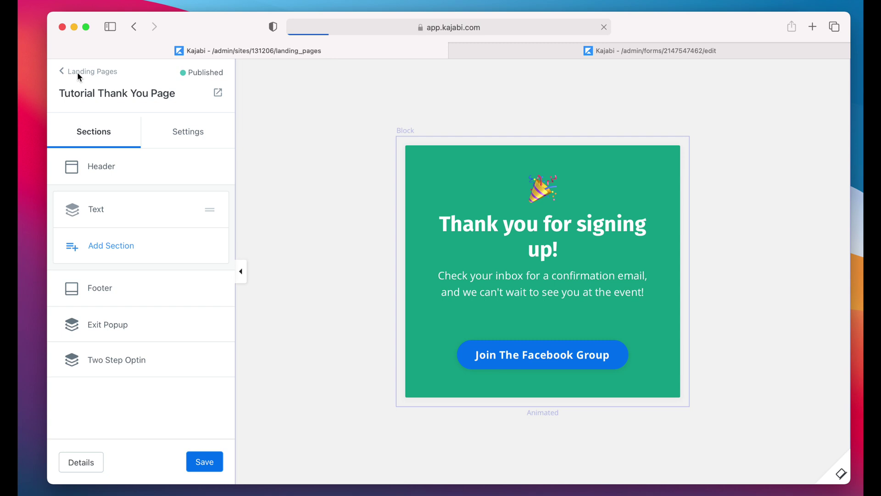
scroll(320, 204, down, 3)
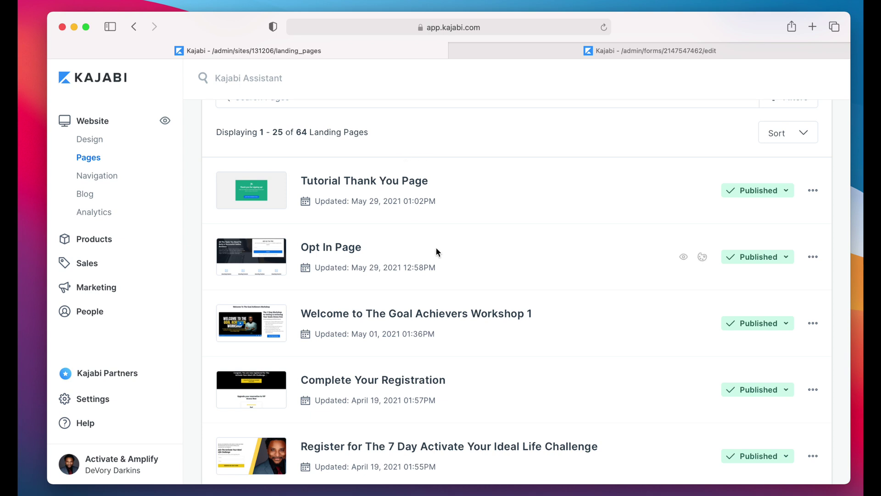
Step: Open the Opt In Page in the page editor using its Customize icon
click(814, 258)
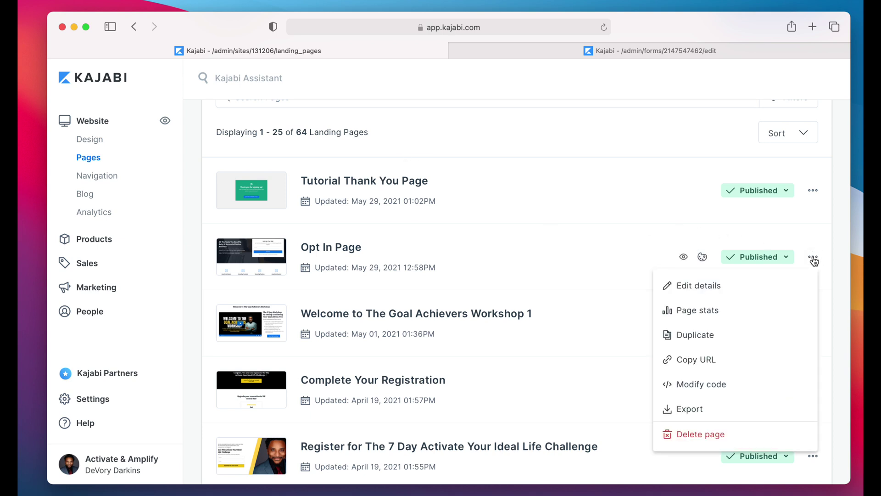
scroll(722, 372, down, 2)
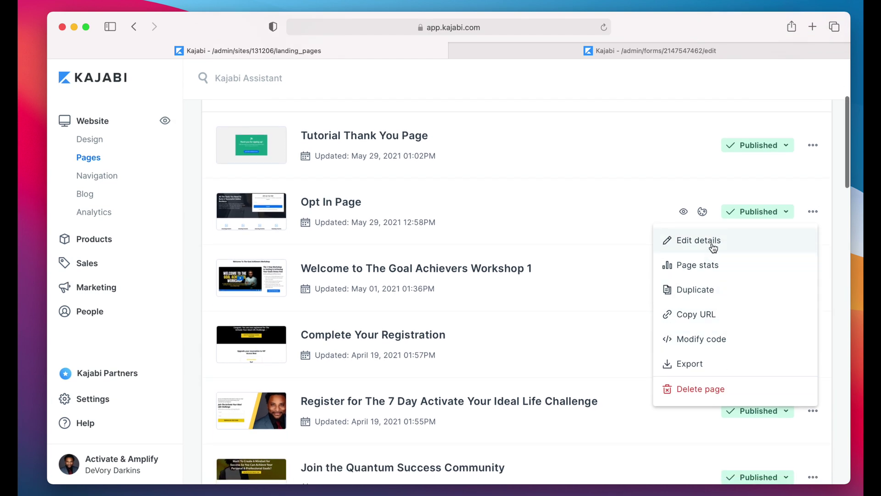
click(614, 217)
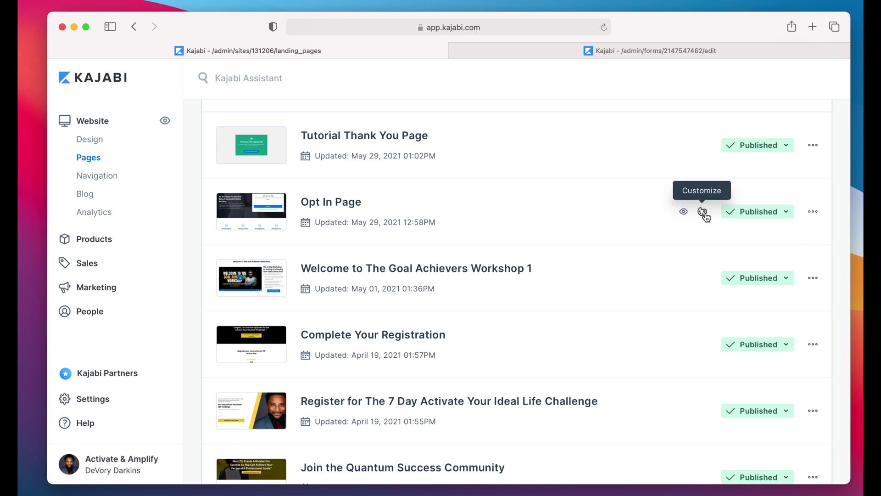
click(704, 212)
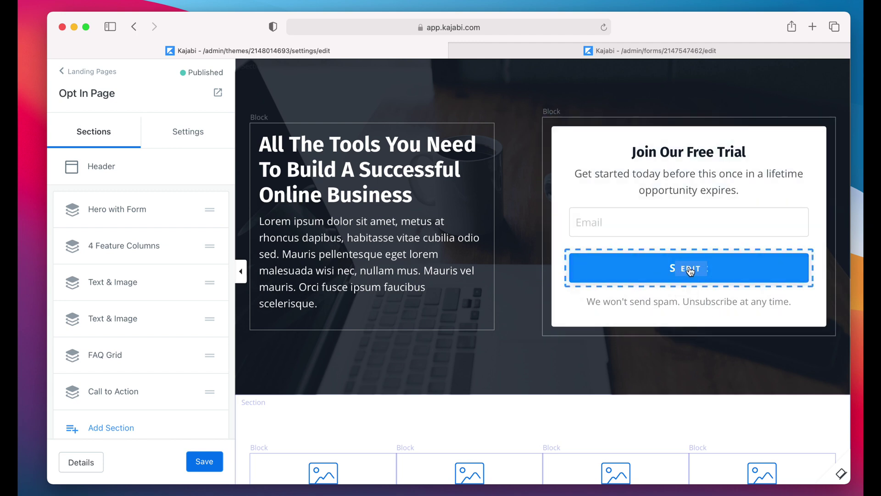
Step: Change the form button's label from 'Submit' to 'Submit Now'
click(690, 270)
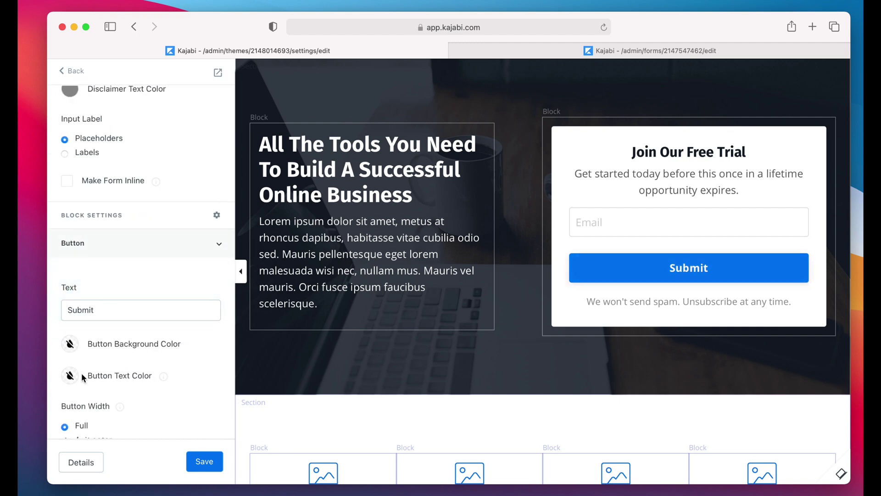
click(95, 307)
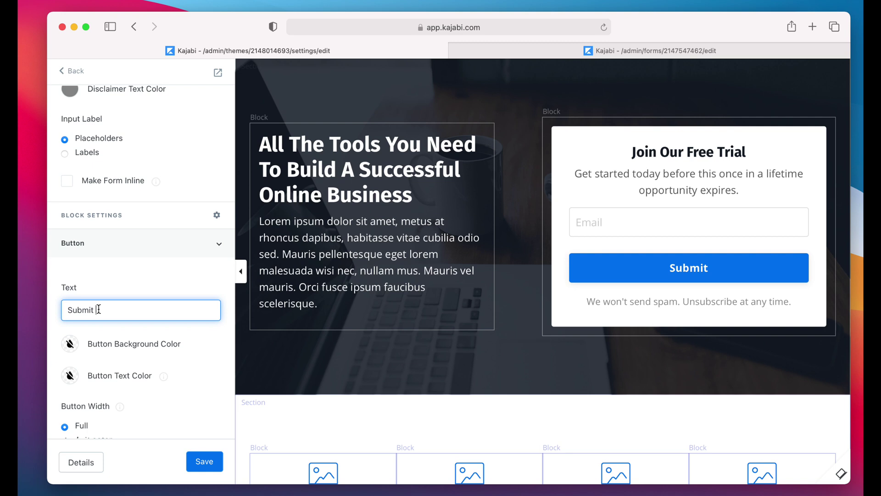
text(Now)
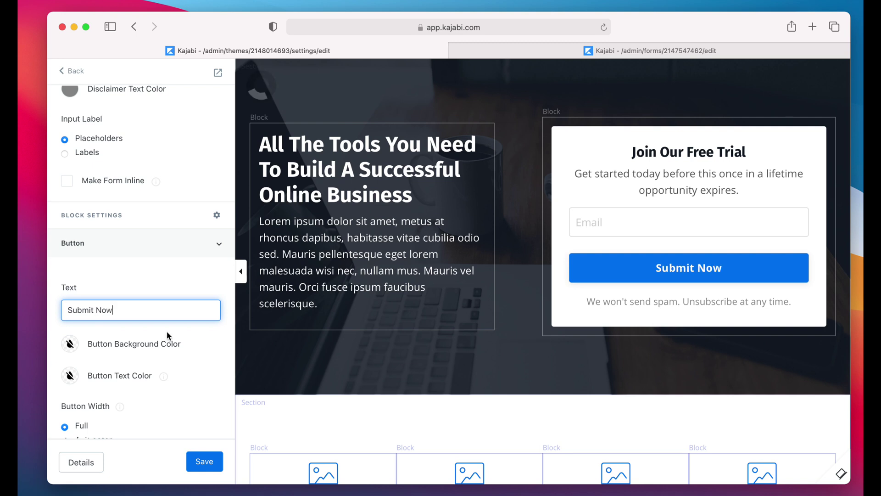
Step: Scroll the settings panel up to the form's Width, Form and Thank You Page options
scroll(150, 338, down, 3)
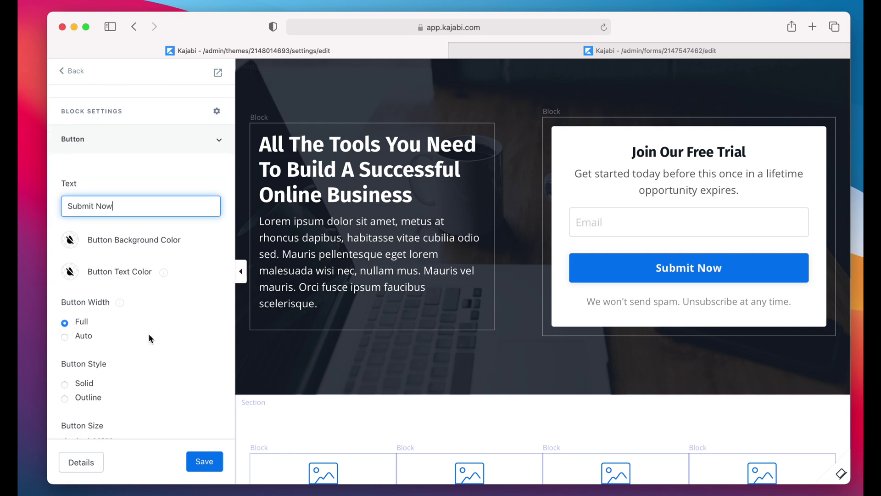
scroll(149, 338, up, 5)
scroll(149, 338, up, 9)
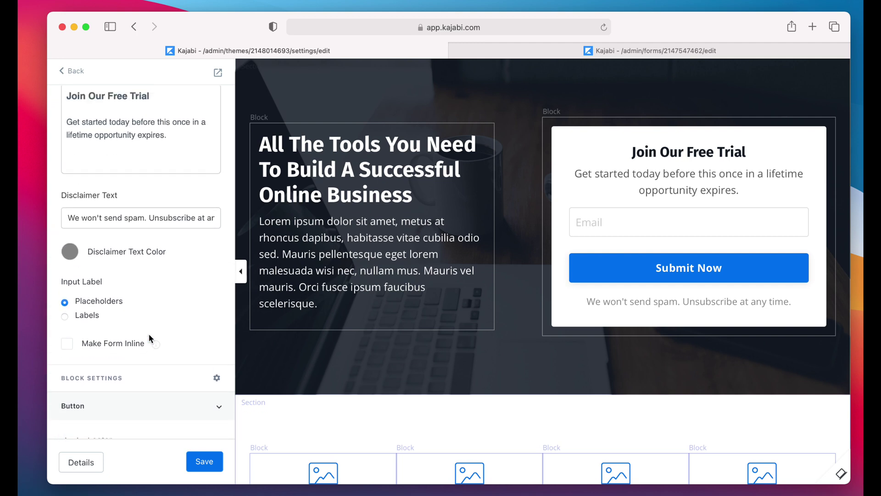
scroll(149, 338, up, 5)
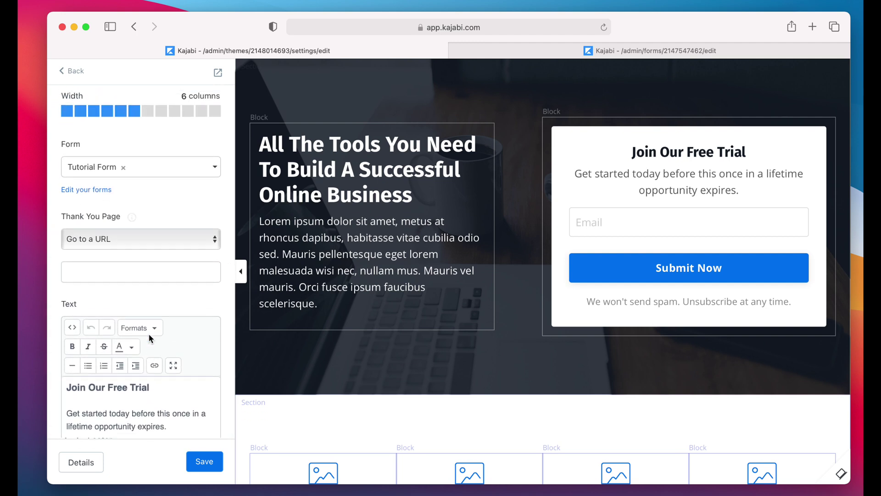
Step: Set Thank You Page to 'Go to a Landing Page' → 'Tutorial Thank You Page' and save
drag(62, 240, 124, 233)
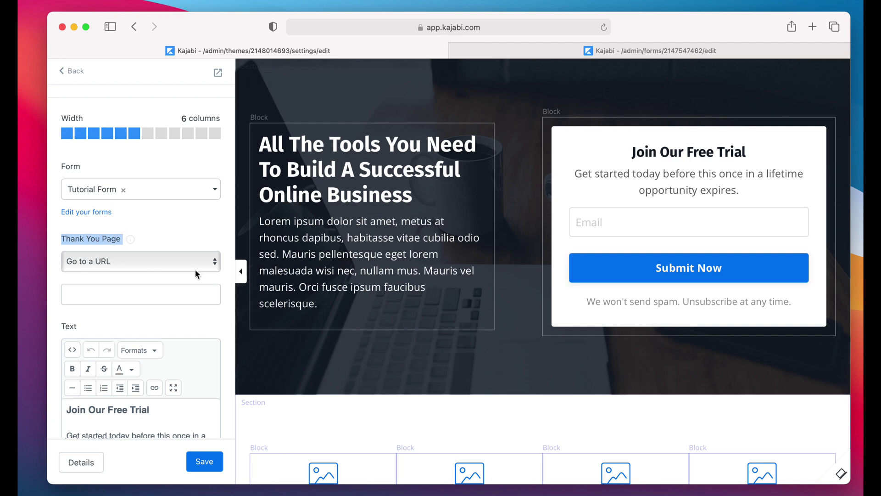
click(147, 292)
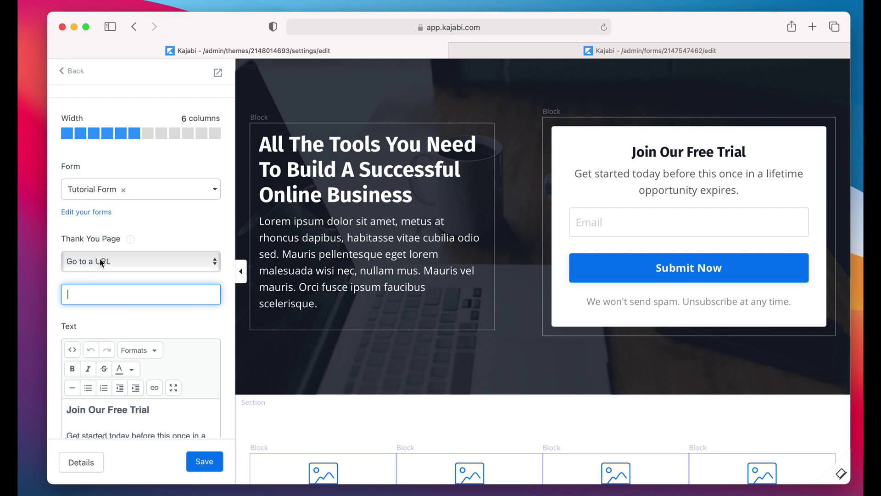
click(100, 261)
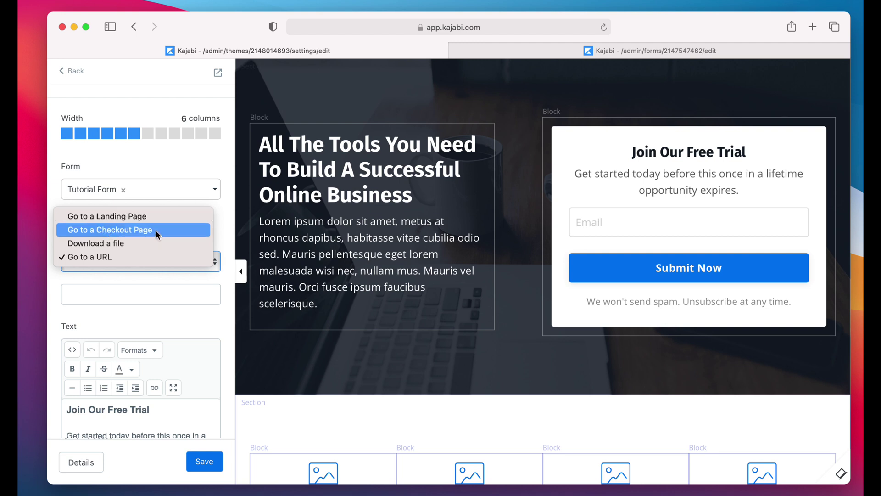
click(142, 217)
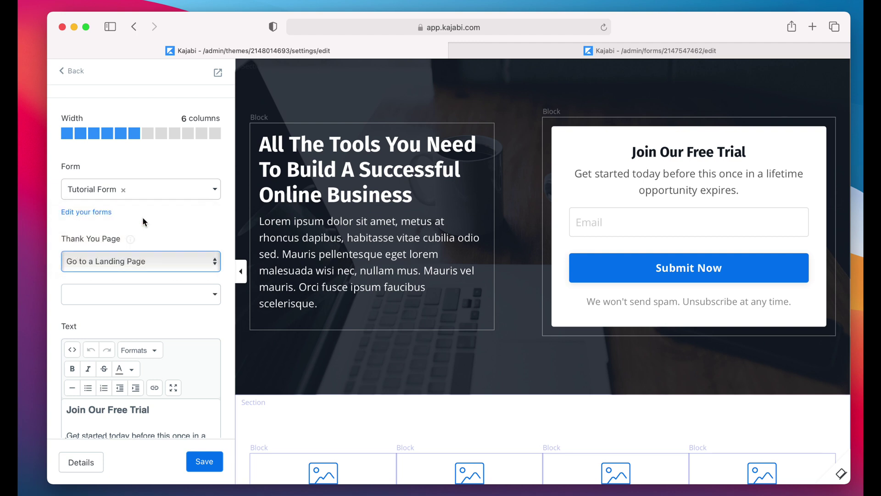
click(122, 301)
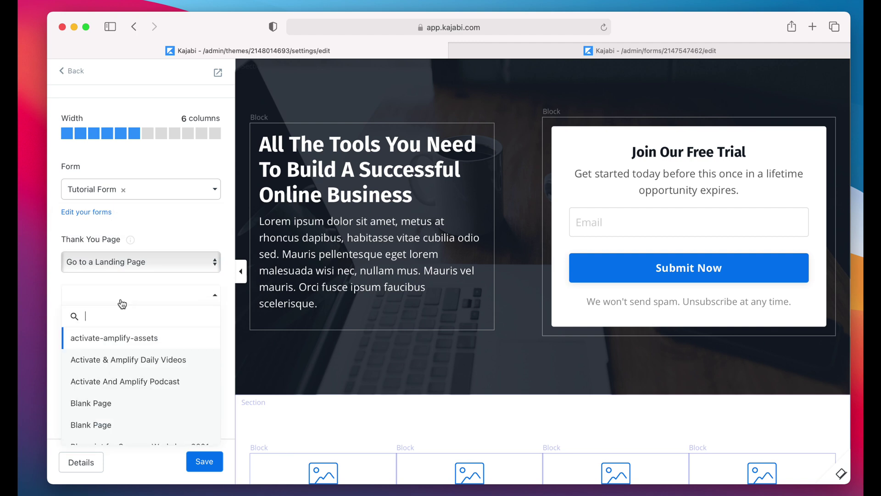
text(Tutorial)
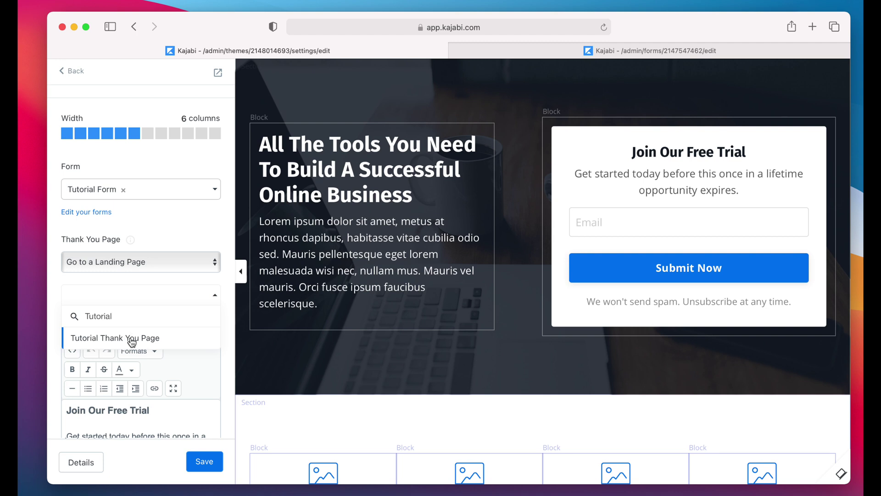
click(131, 340)
scroll(165, 325, down, 5)
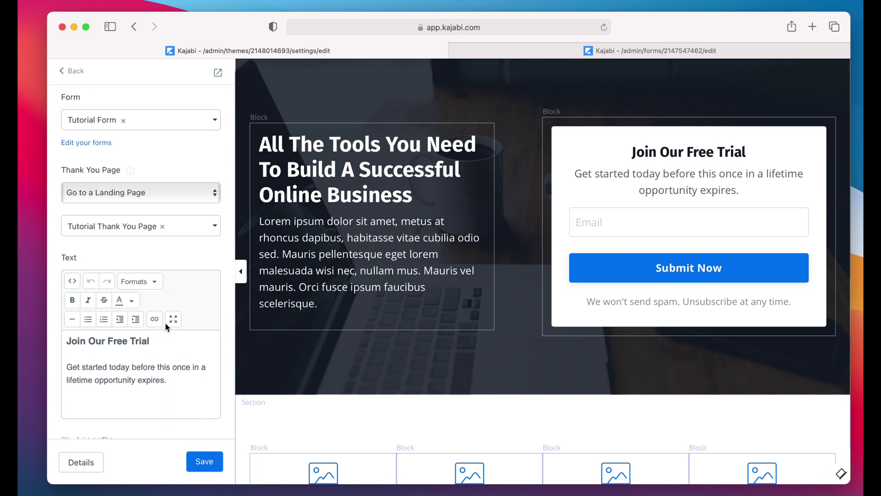
click(211, 467)
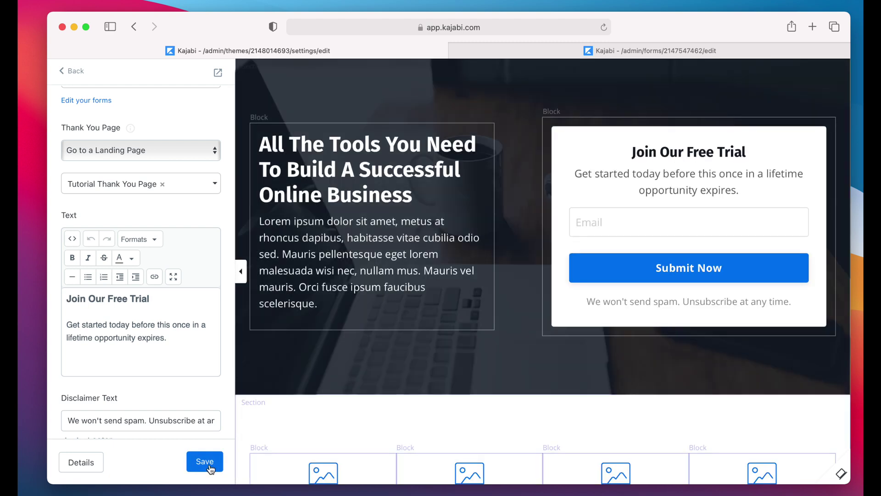
scroll(183, 251, up, 5)
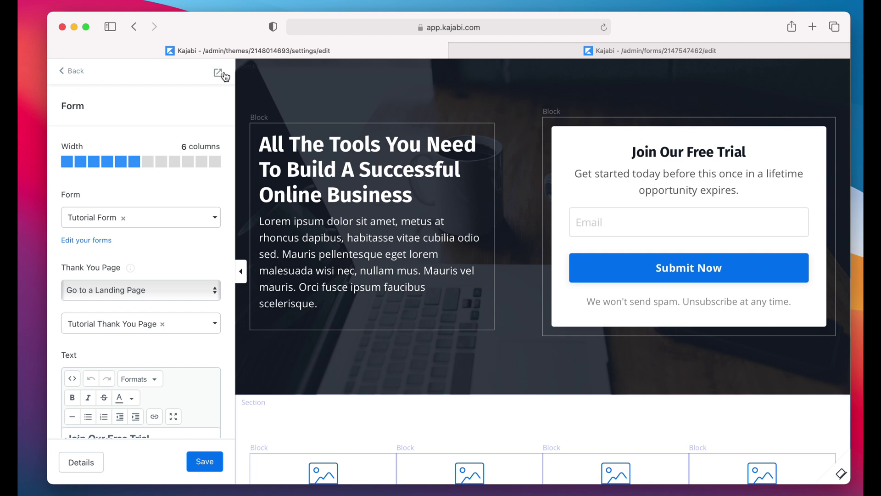
Step: Preview the live Opt In Page and submit a test email address with Submit Now
click(219, 74)
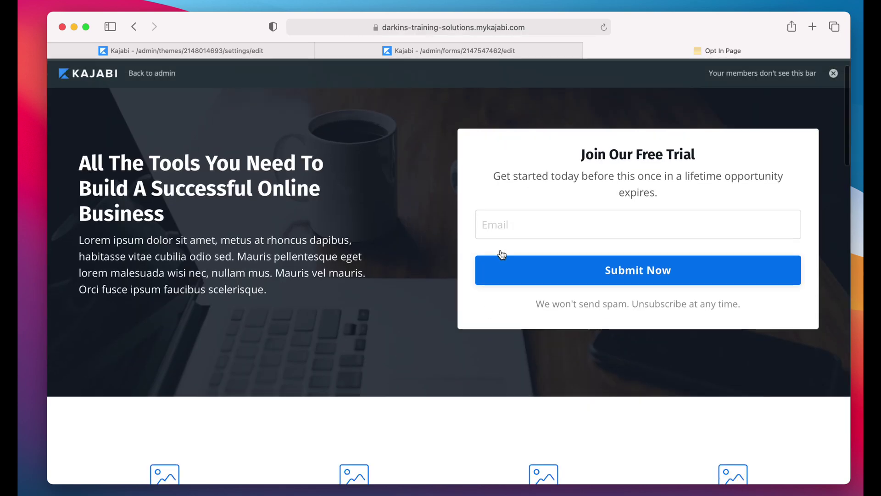
scroll(502, 255, down, 20)
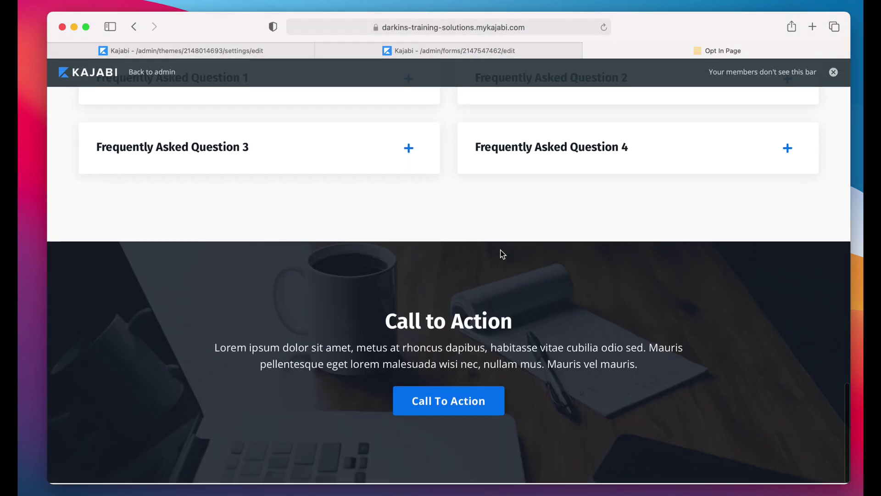
scroll(501, 254, up, 20)
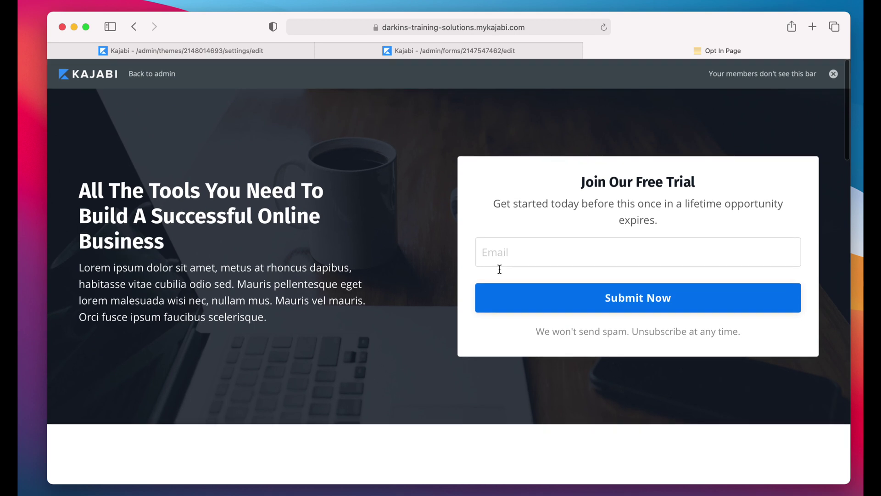
click(509, 256)
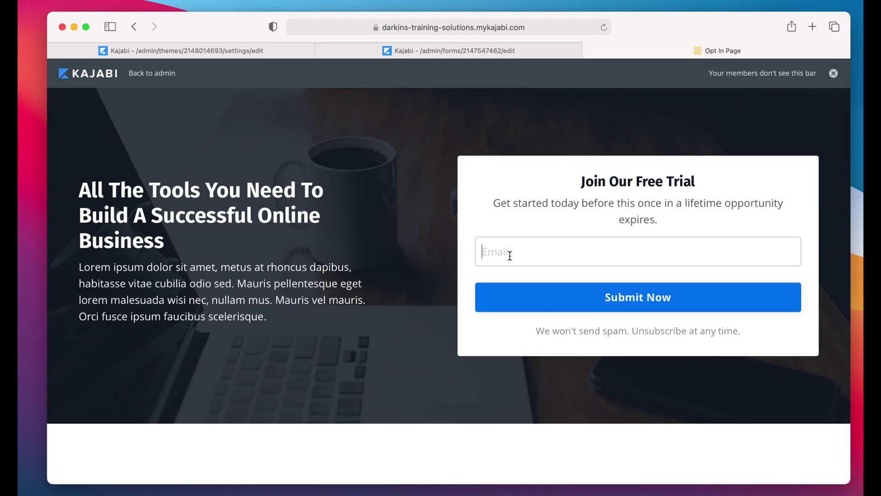
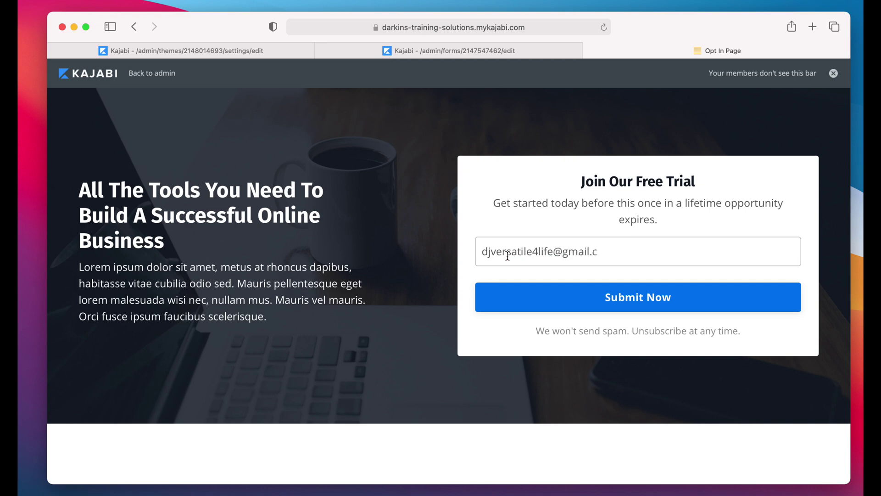
click(625, 299)
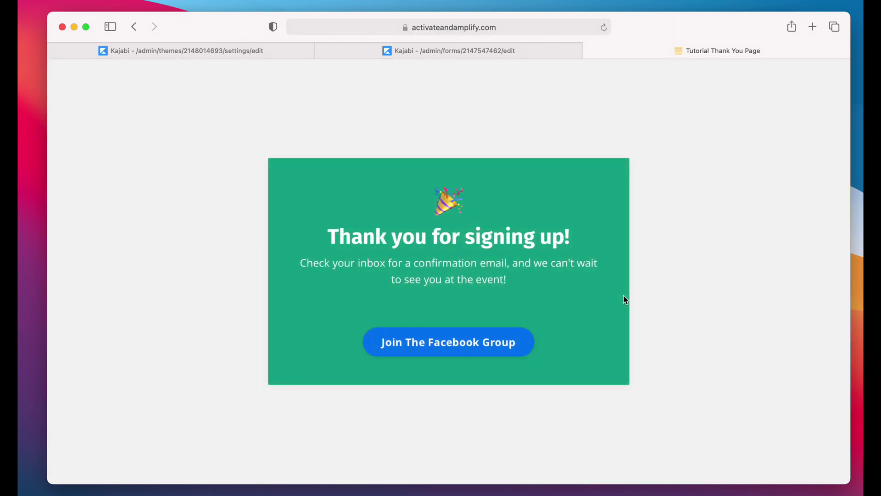
Step: Click Join The Facebook Group, reach a 404 page, and inspect its URL
click(444, 352)
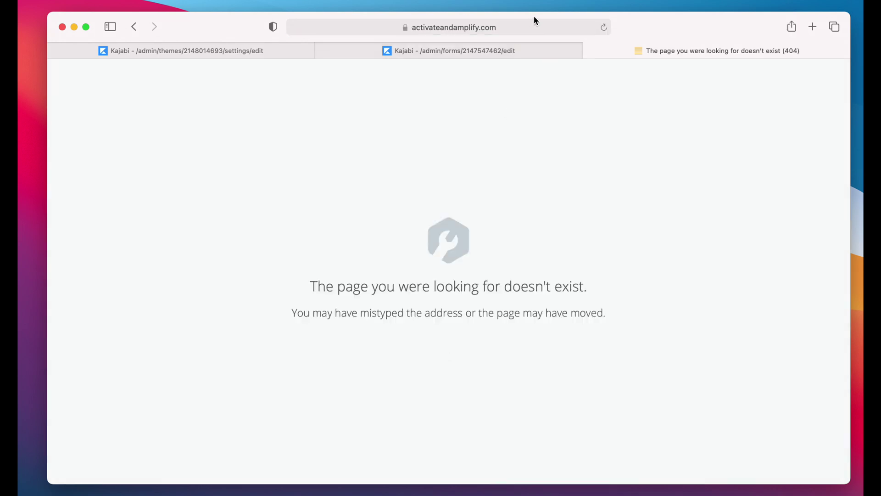
click(541, 31)
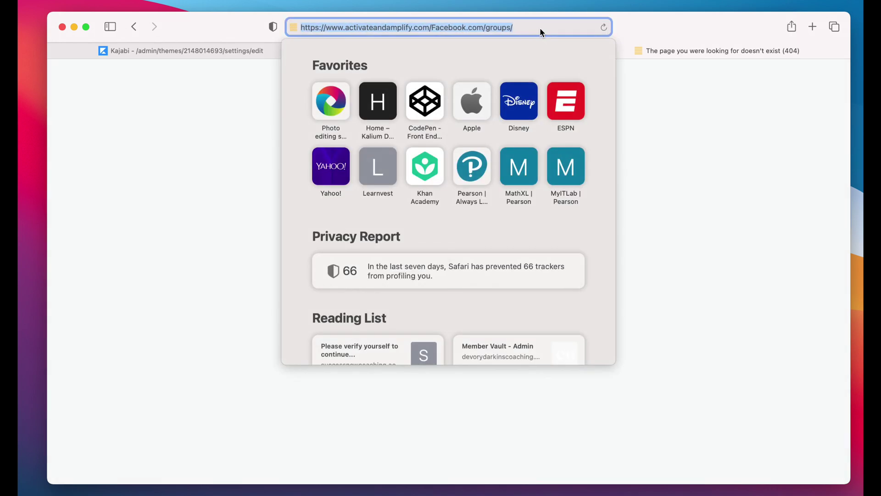
click(433, 27)
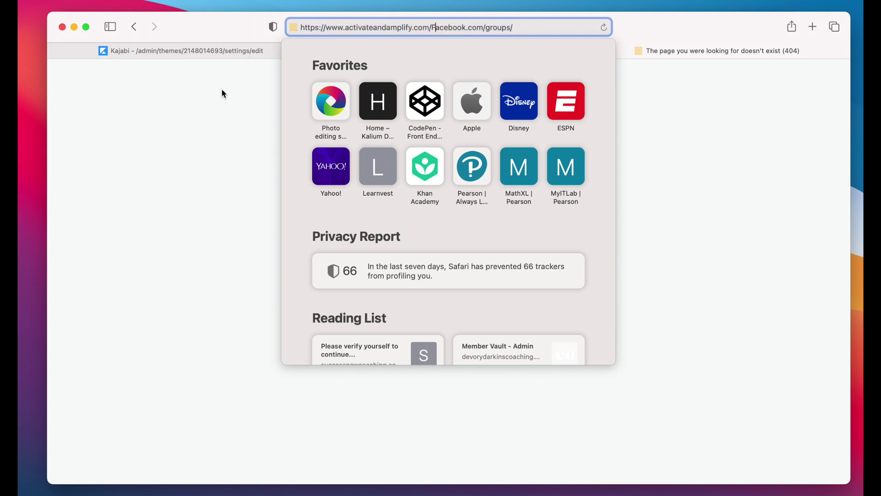
key(super+a)
key(BackSpace)
click(729, 138)
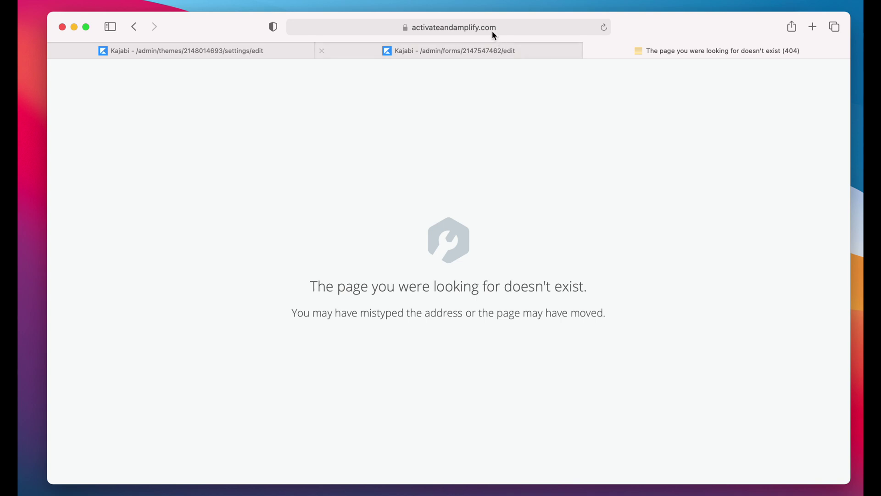
Step: Highlight the Facebook.com/groups/ part appended to the site domain, then return to the Kajabi editor
click(493, 28)
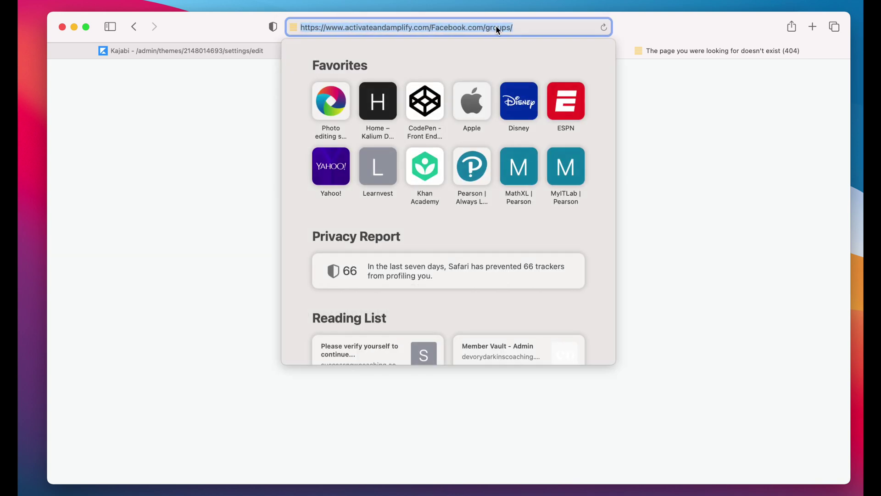
click(720, 98)
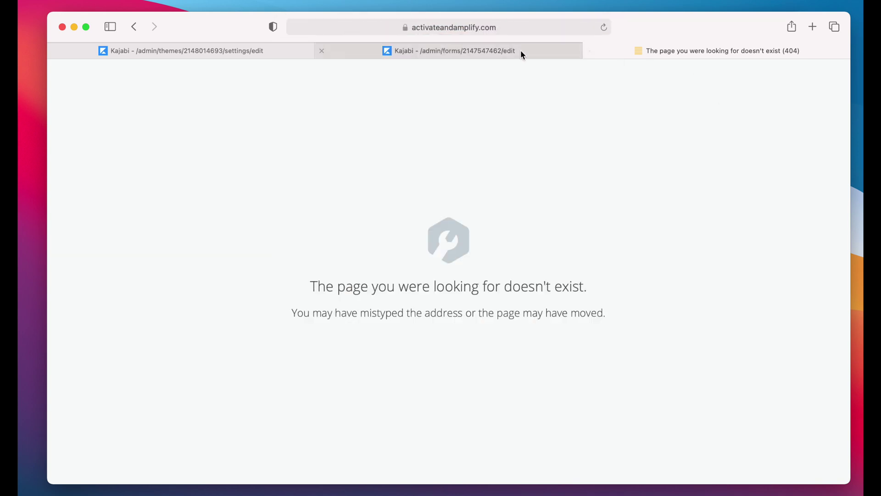
click(520, 28)
click(437, 27)
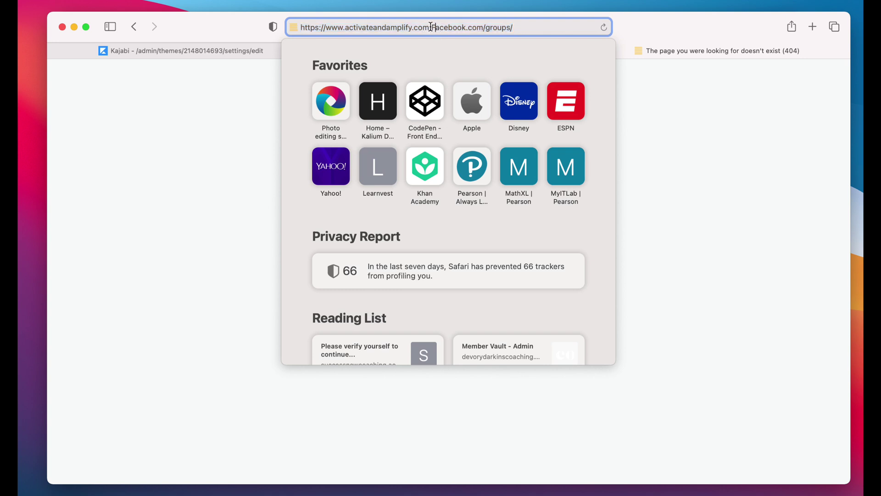
drag(431, 27, 535, 28)
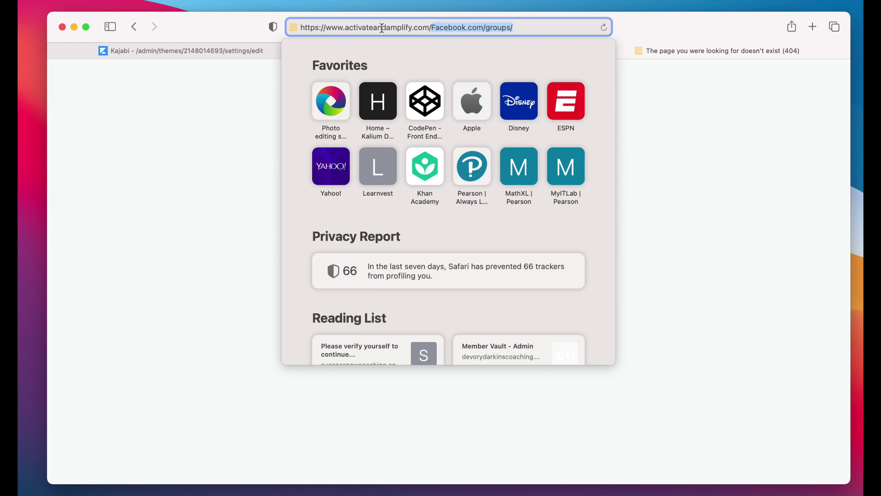
click(739, 111)
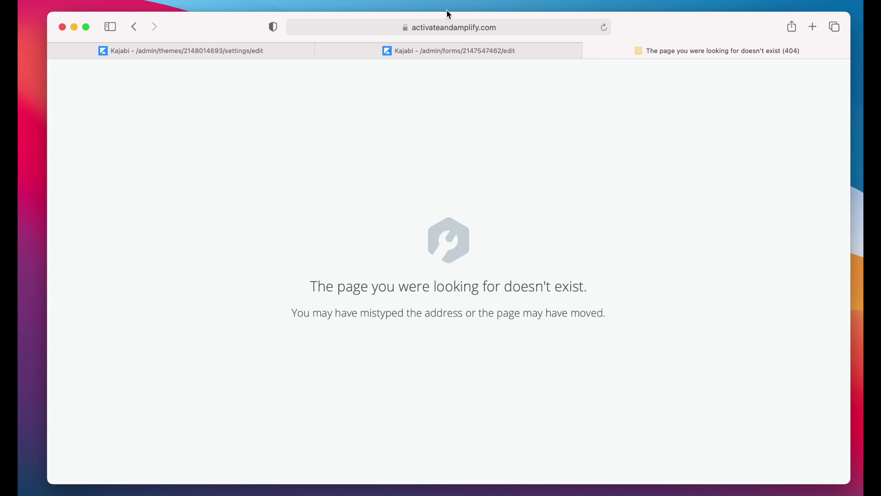
click(271, 54)
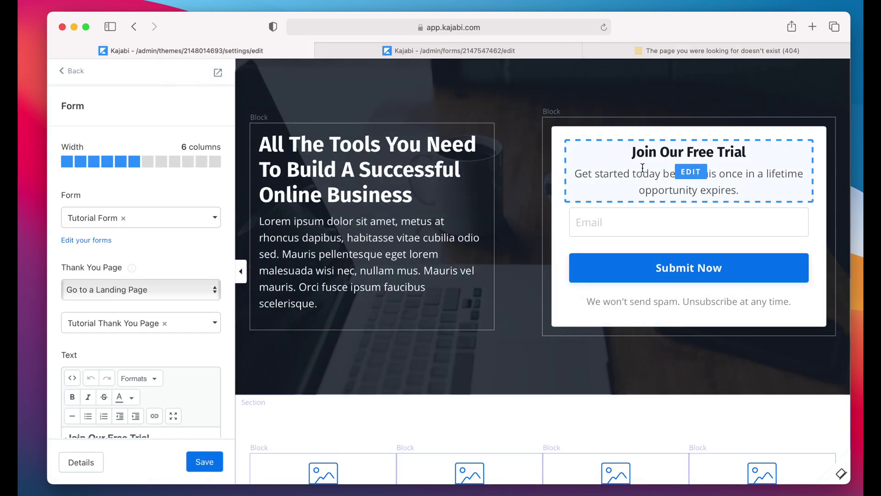
Step: Back out to Landing Pages and open Tutorial Thank You Page for editing
scroll(112, 242, down, 2)
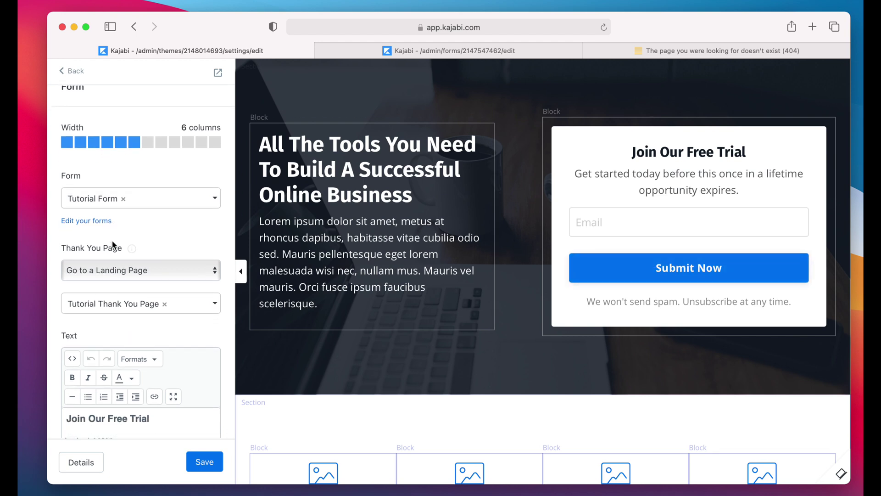
scroll(112, 244, up, 2)
click(70, 72)
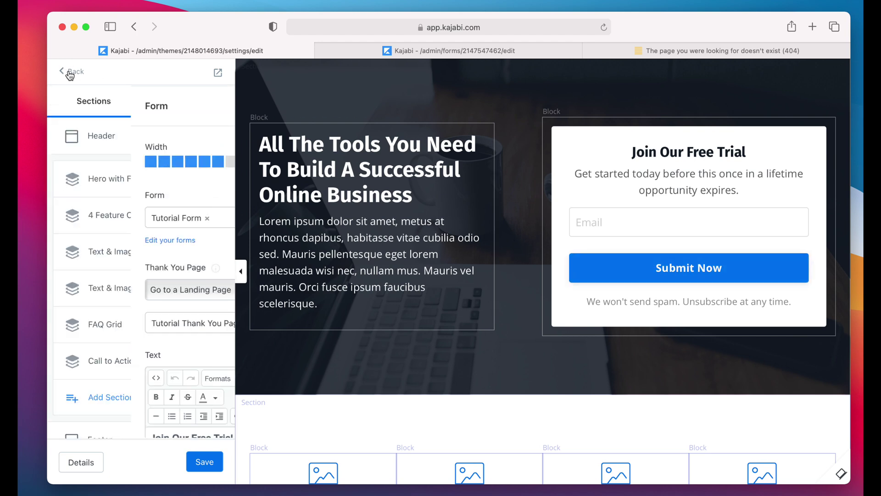
click(70, 72)
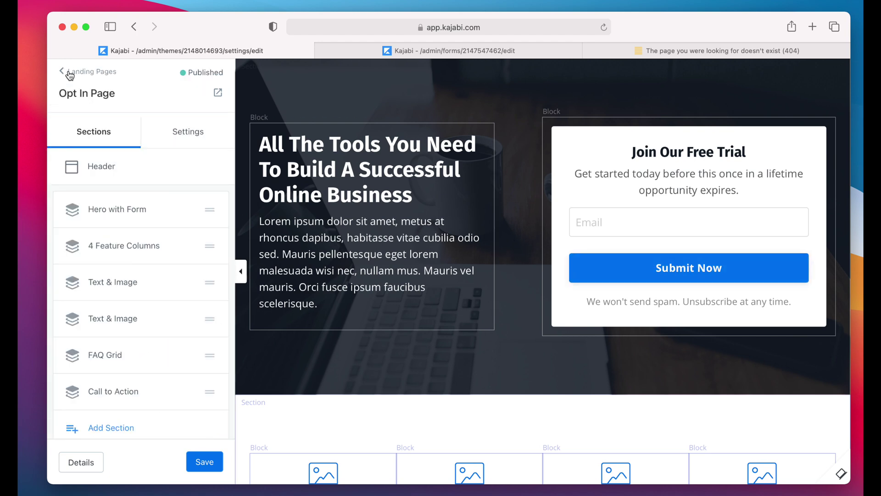
click(69, 72)
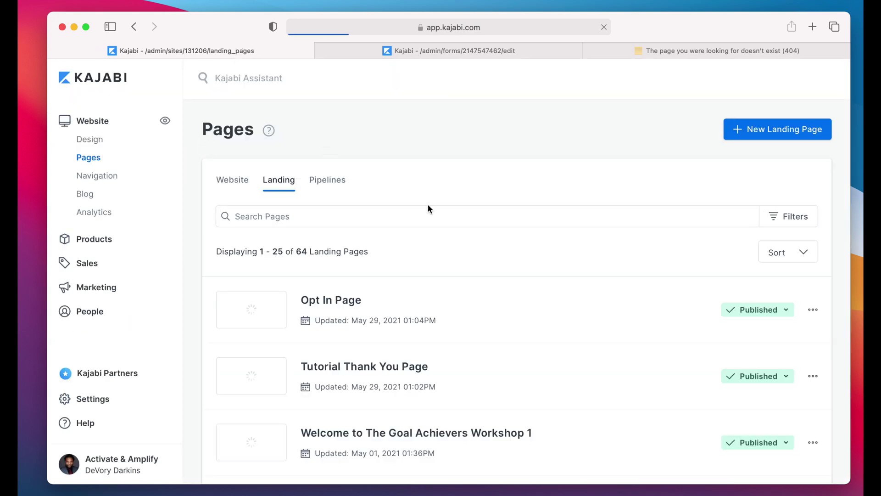
scroll(640, 364, down, 3)
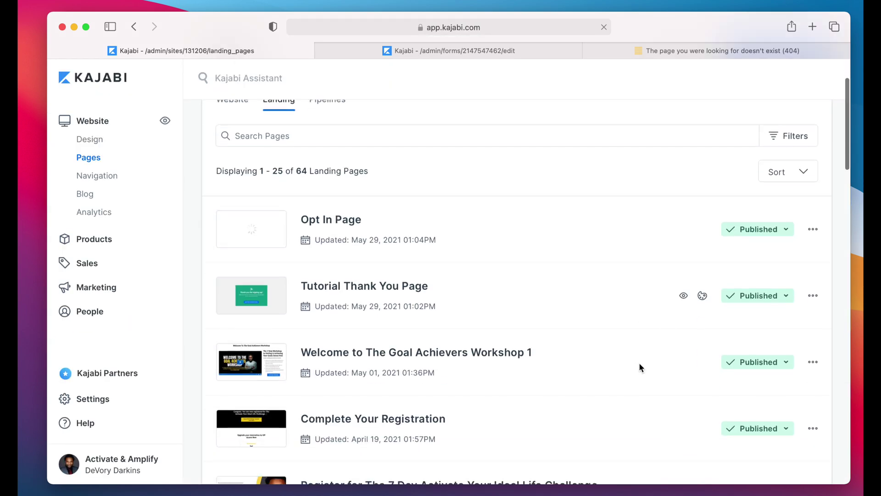
click(703, 296)
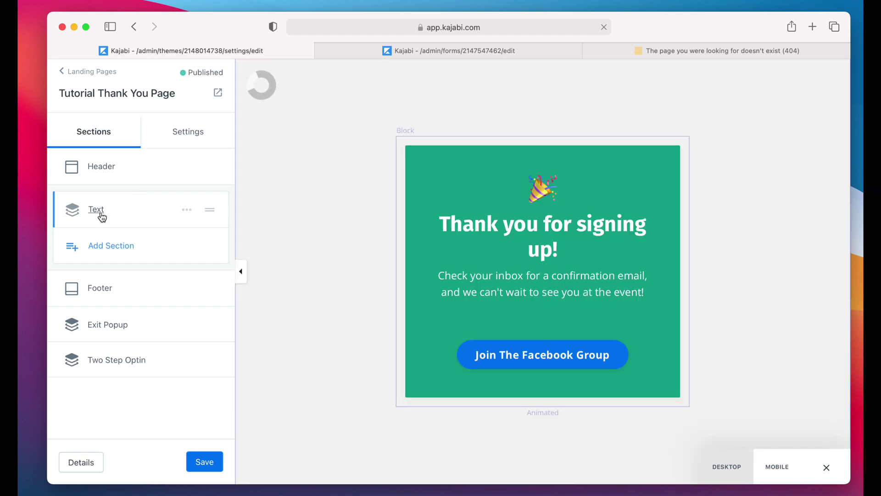
click(546, 358)
scroll(64, 358, down, 5)
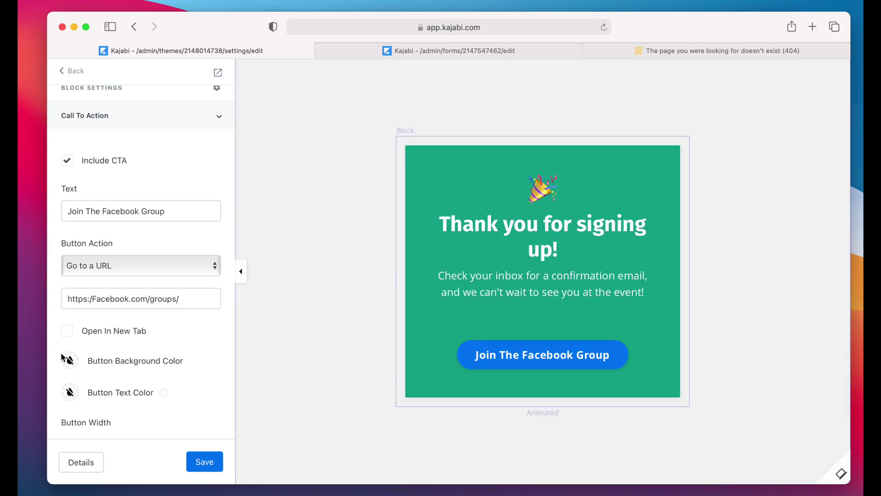
click(94, 300)
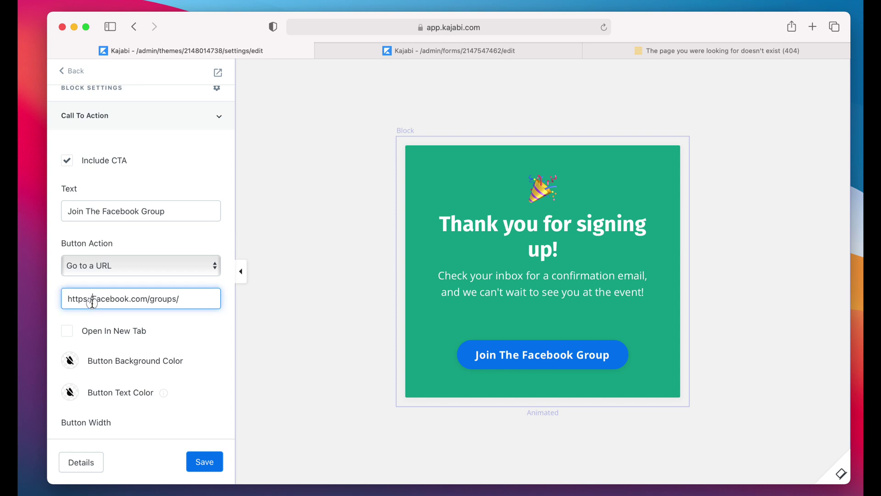
drag(92, 303, 91, 301)
text(/)
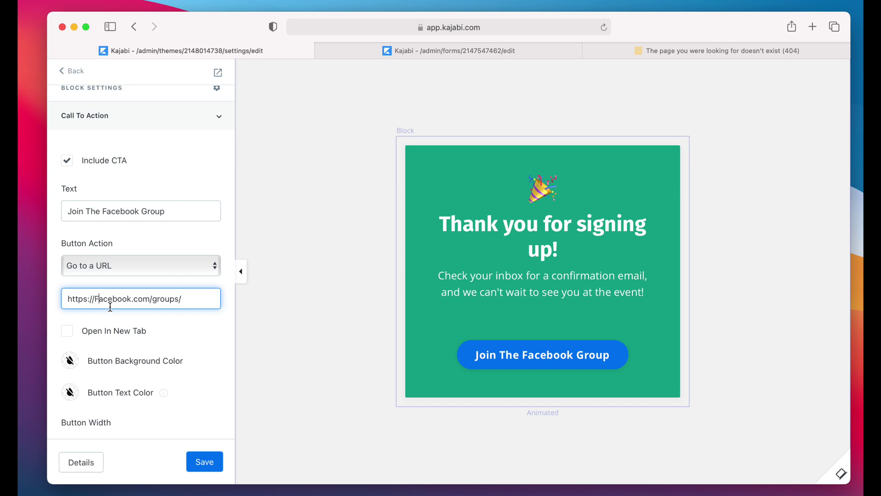
key(Delete)
text(www.f)
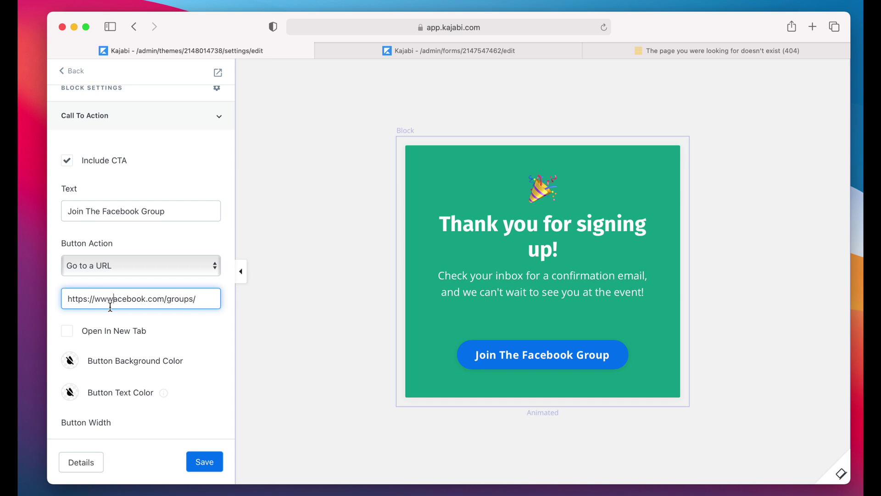
scroll(198, 403, down, 2)
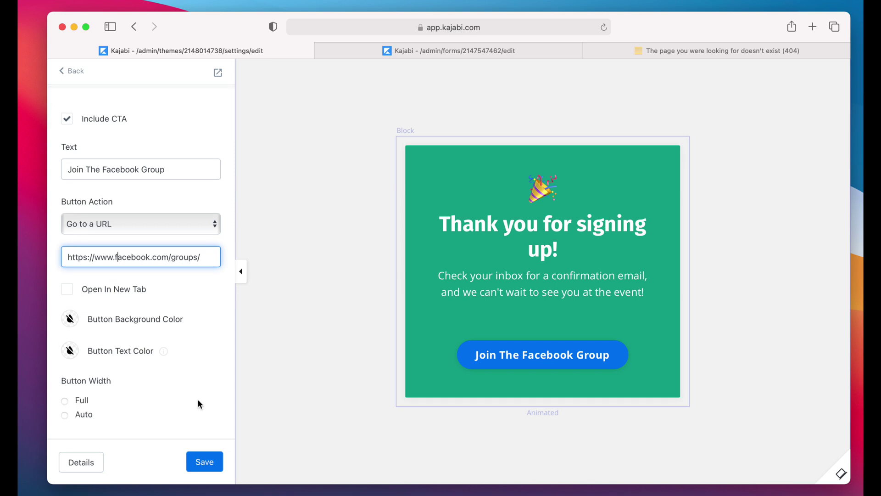
click(205, 461)
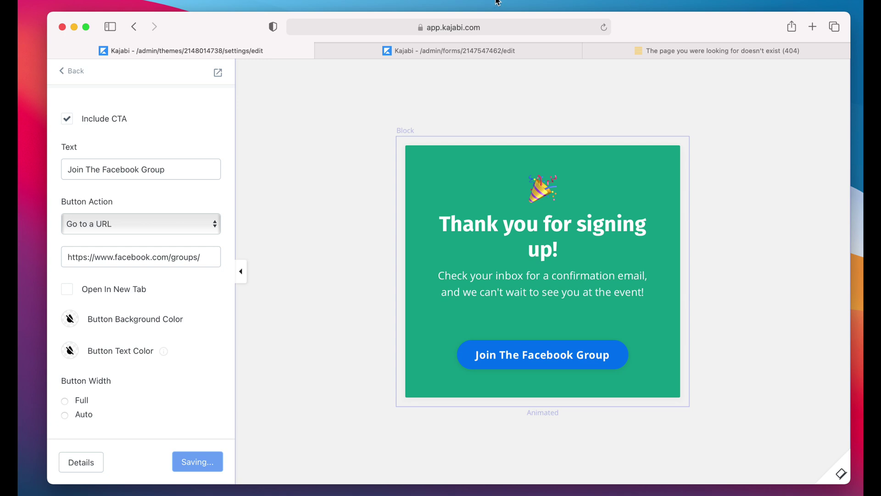
Step: Preview the thank-you page, confirm Join The Facebook Group reaches Facebook Groups, then close that tab
click(218, 72)
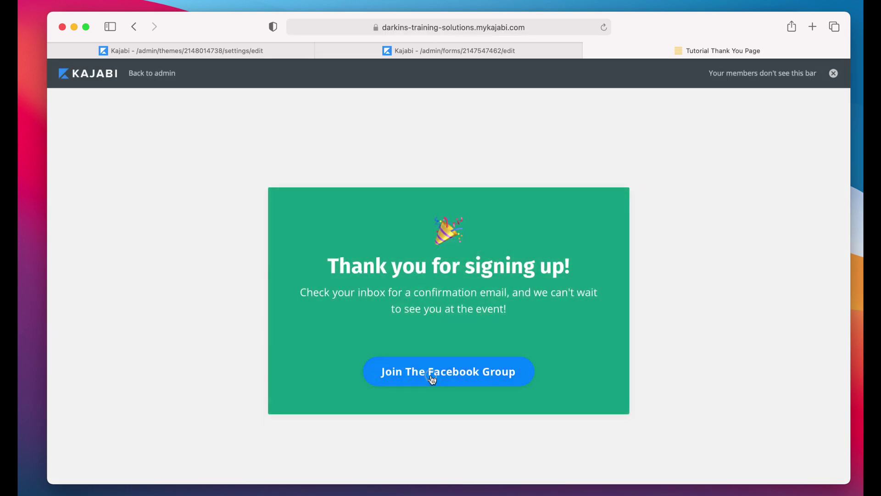
click(430, 374)
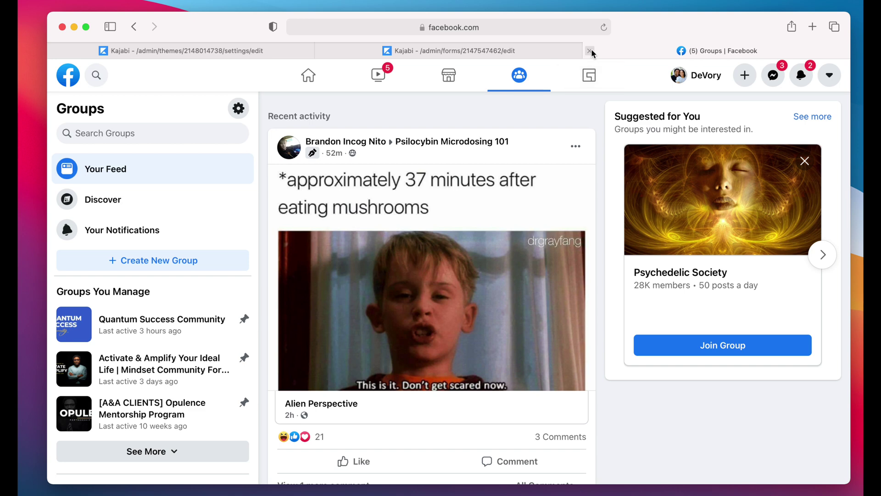
click(591, 51)
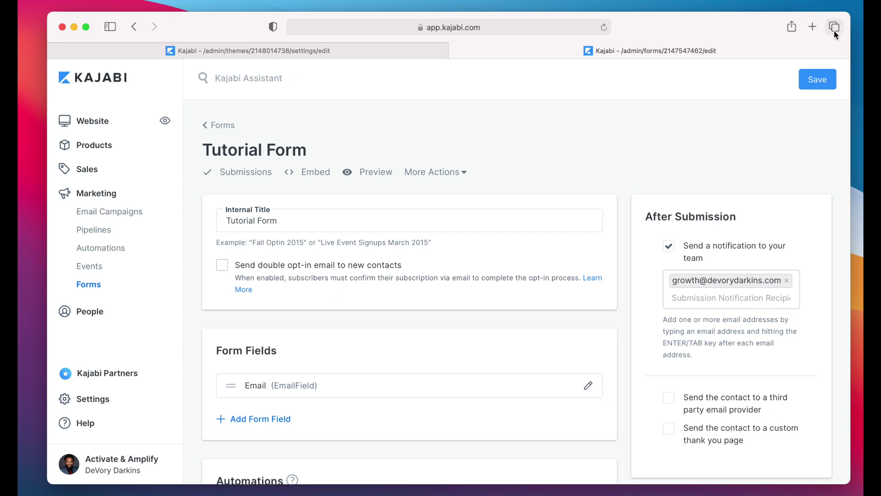
click(814, 27)
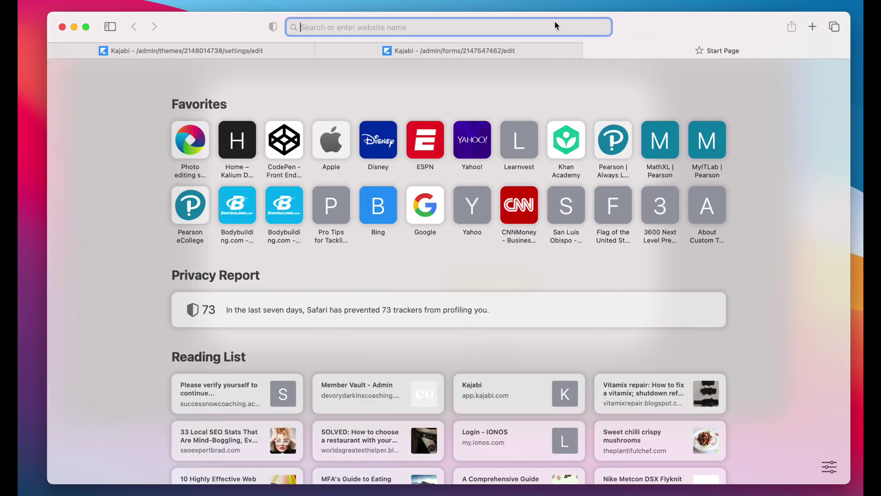
Step: Go to gmail.com and switch to the test account's inbox
text(gmail.com)
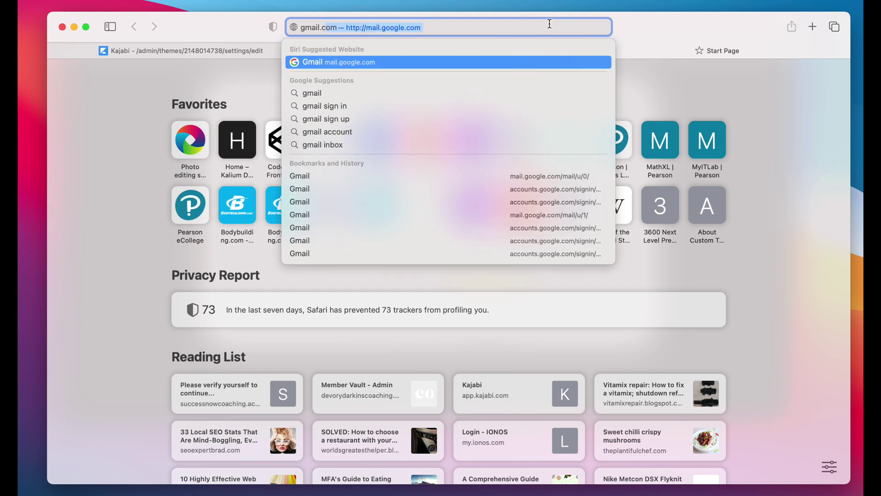
key(Return)
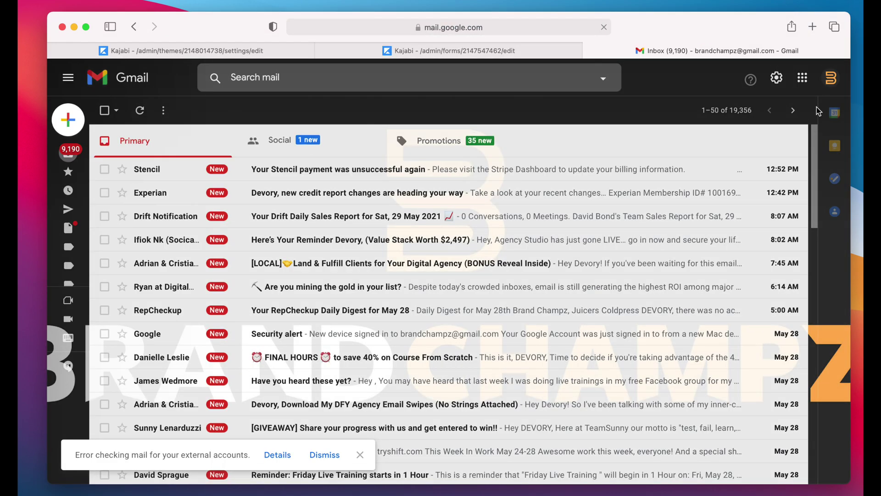
click(832, 79)
click(731, 263)
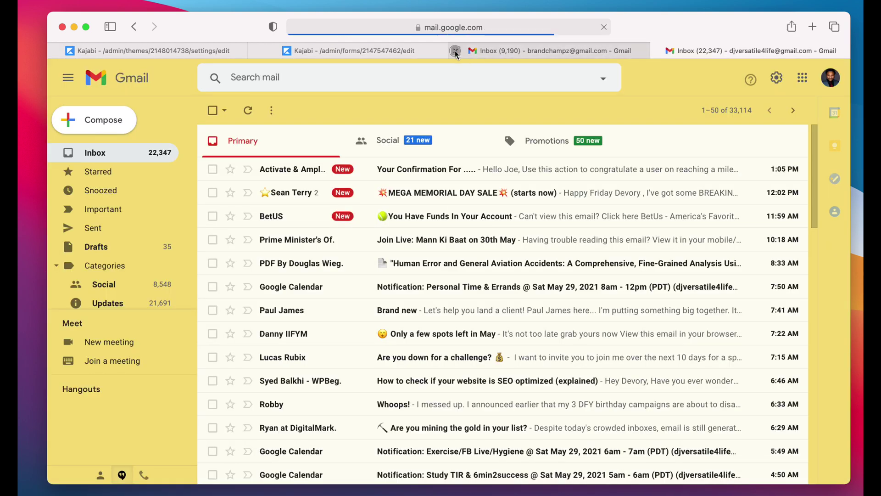
click(455, 52)
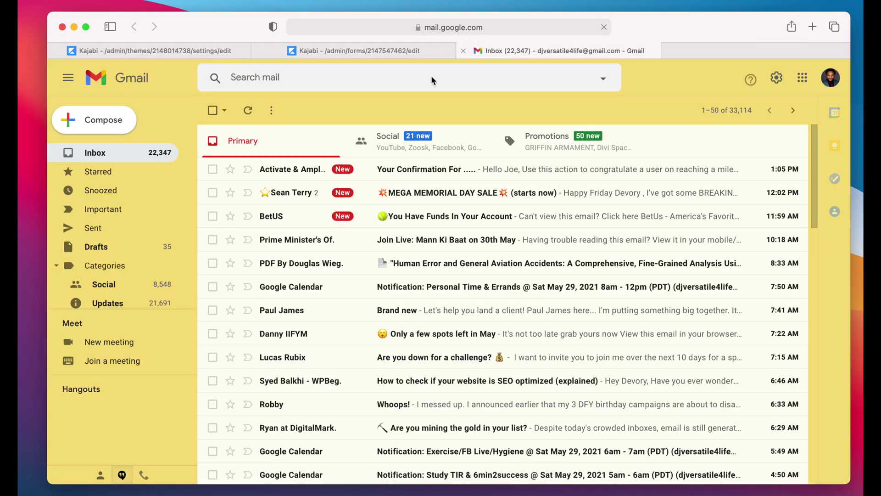
Step: Open the 'Your Confirmation For' email, review its subject, greeting and body, then close Gmail
click(426, 171)
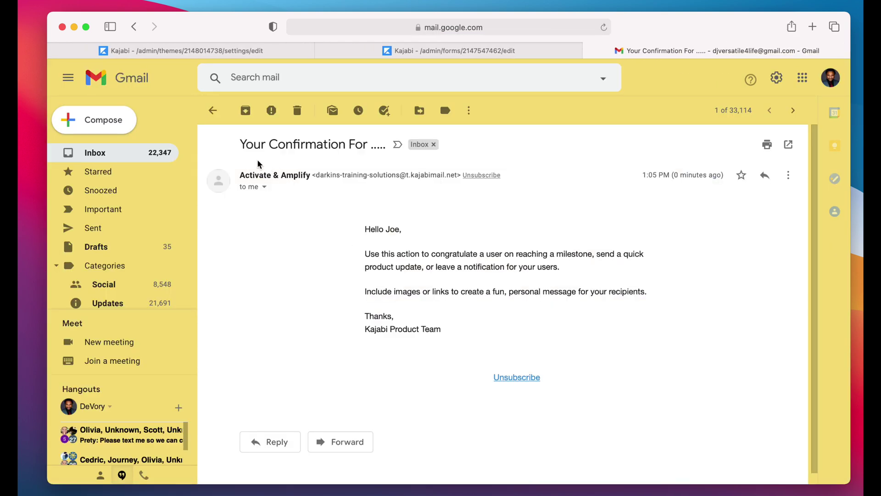
drag(246, 144, 365, 151)
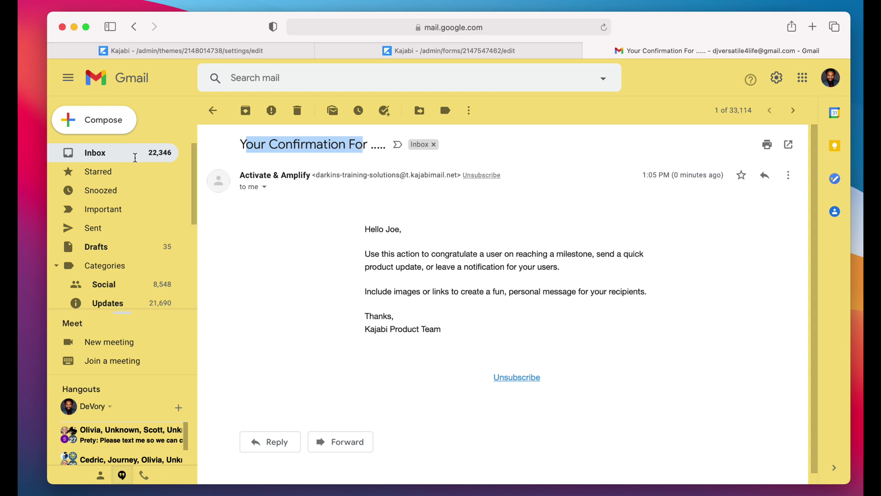
drag(365, 229, 402, 229)
drag(366, 253, 489, 371)
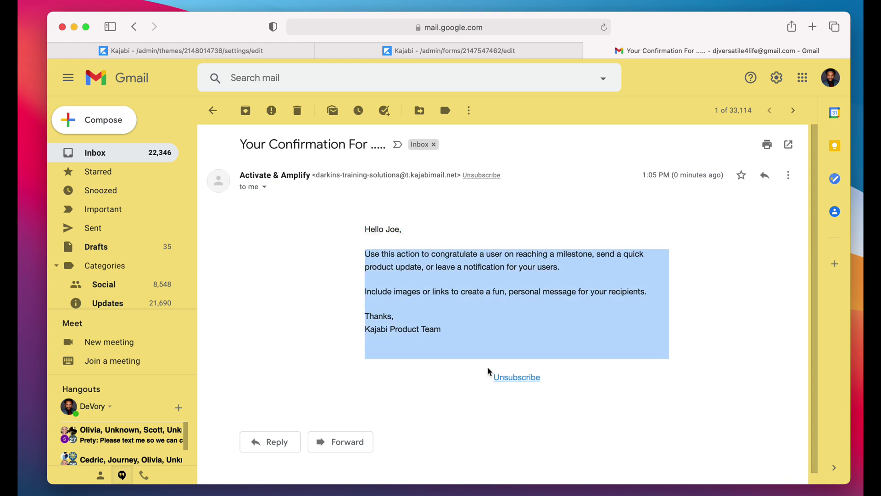
click(593, 51)
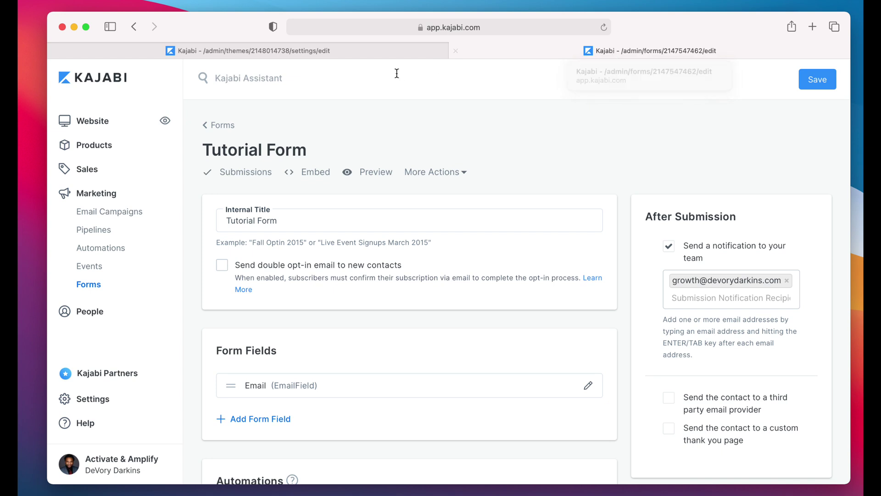
Step: Switch to the thank-you page editor tab and back out to the Landing Pages list
click(246, 47)
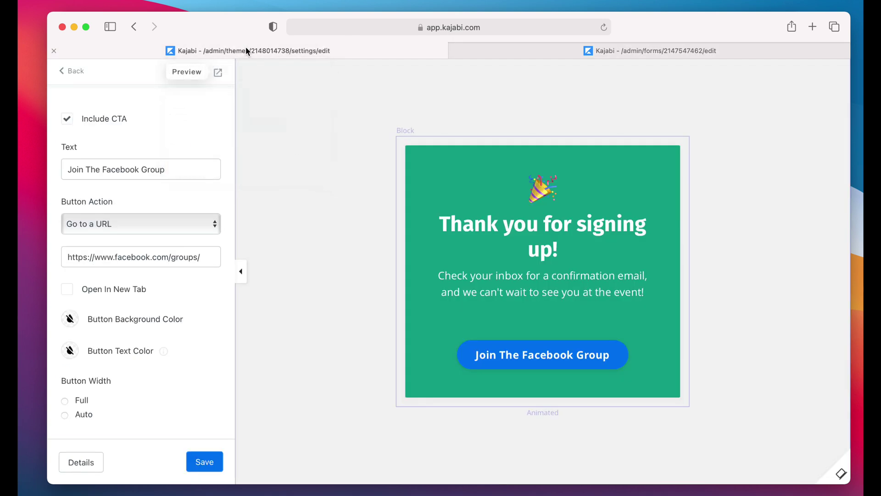
click(71, 71)
click(72, 72)
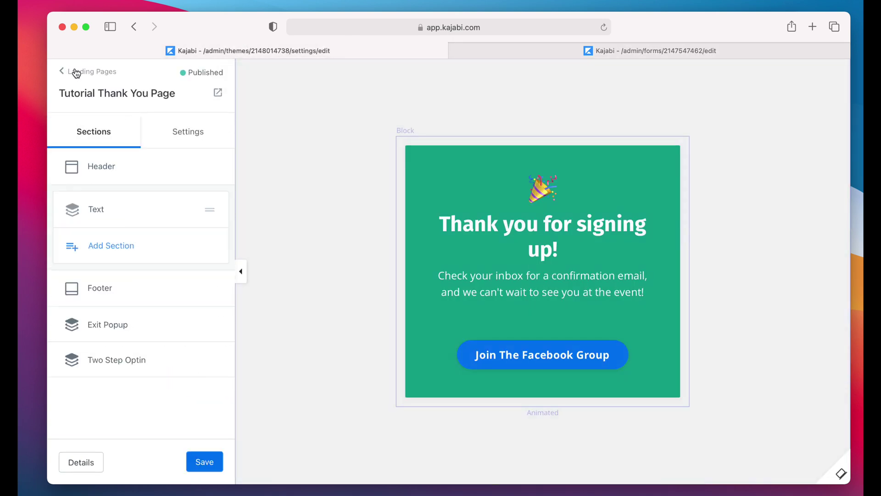
click(76, 72)
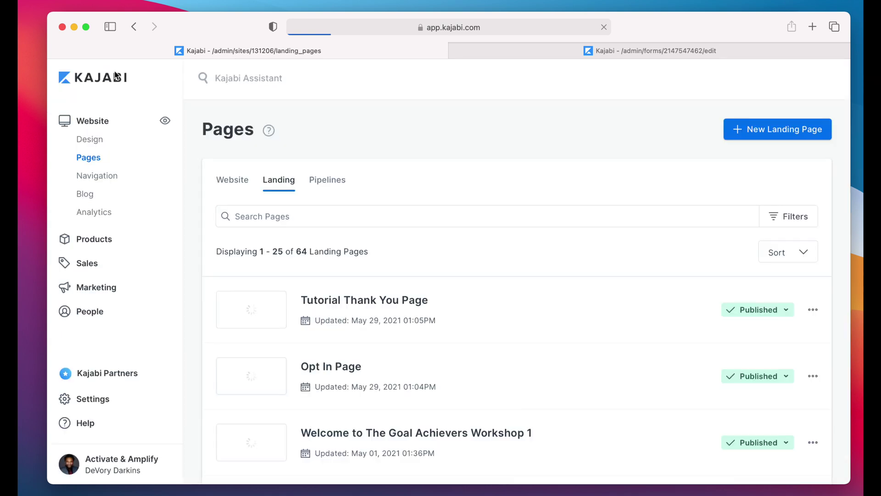